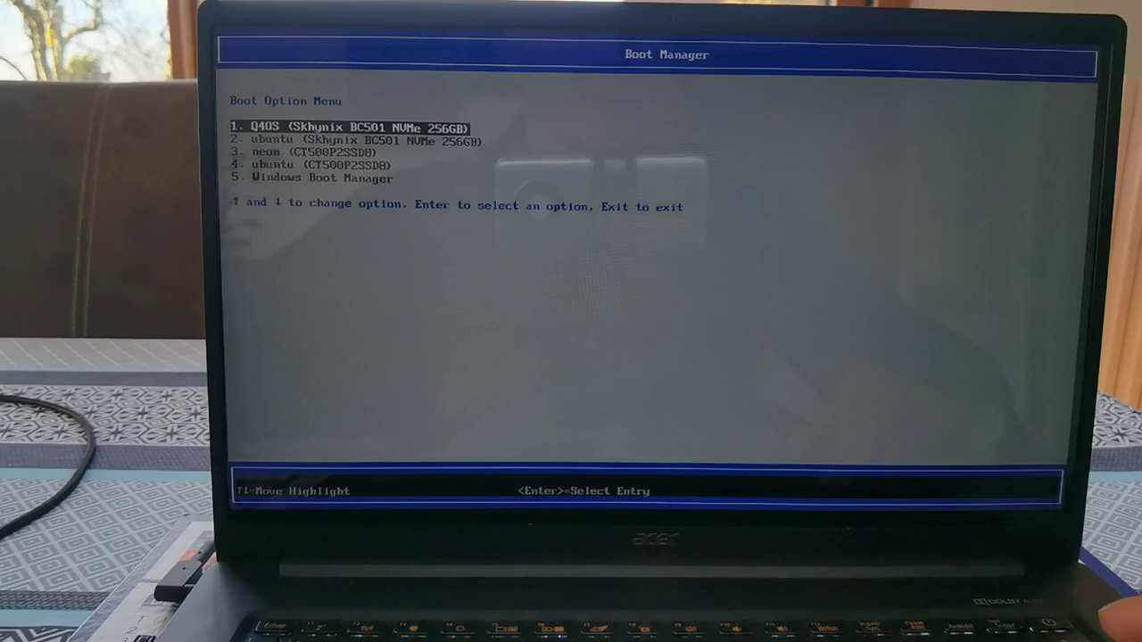
Boot from the Q4OS entry on the Skhynix BC501 NVMe 256GB drive.
{"action": "key", "text": "Down"}
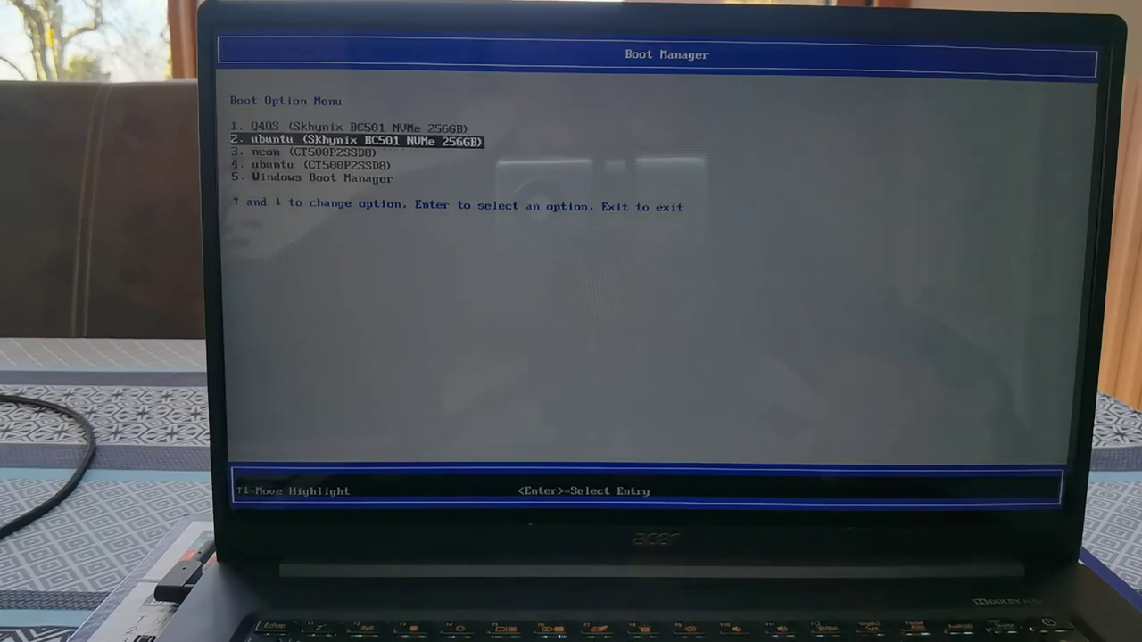
{"action": "key", "text": "Down"}
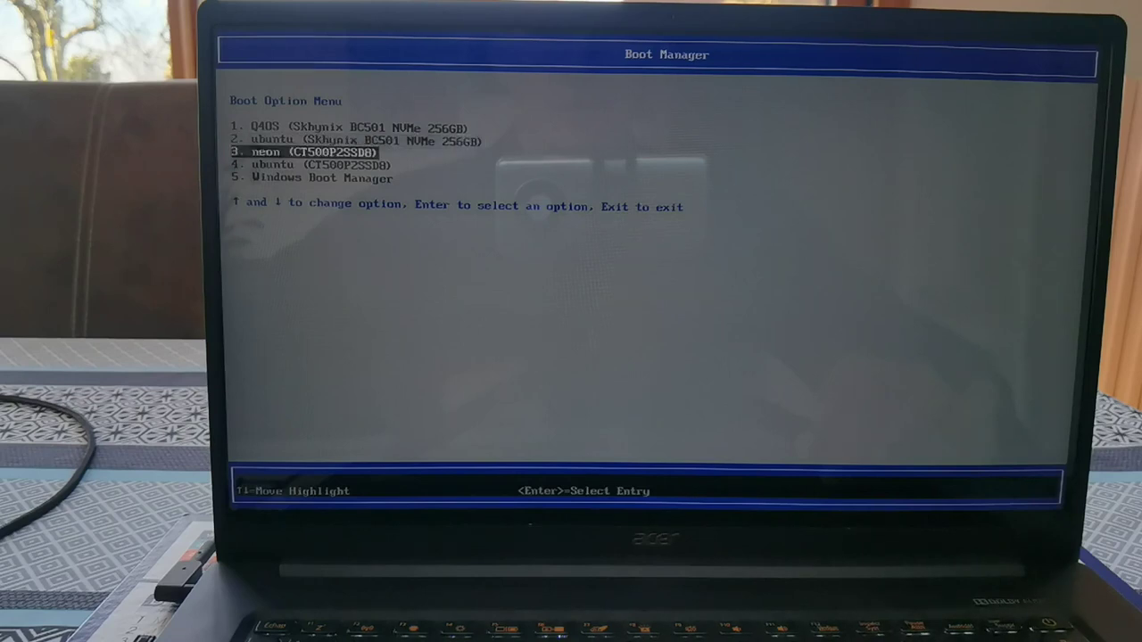
{"action": "key", "text": "Down"}
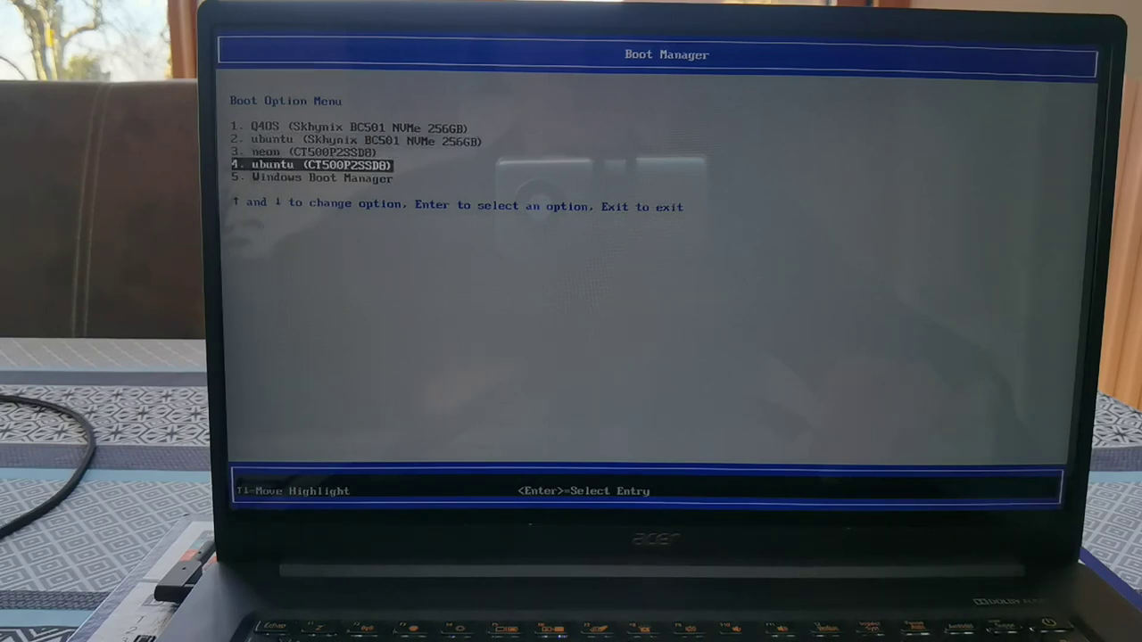
{"action": "key", "text": "Down"}
{"action": "key", "text": "Up"}
{"action": "key", "text": "Up"}
{"action": "key", "text": "Up"}
{"action": "key", "text": "Up"}
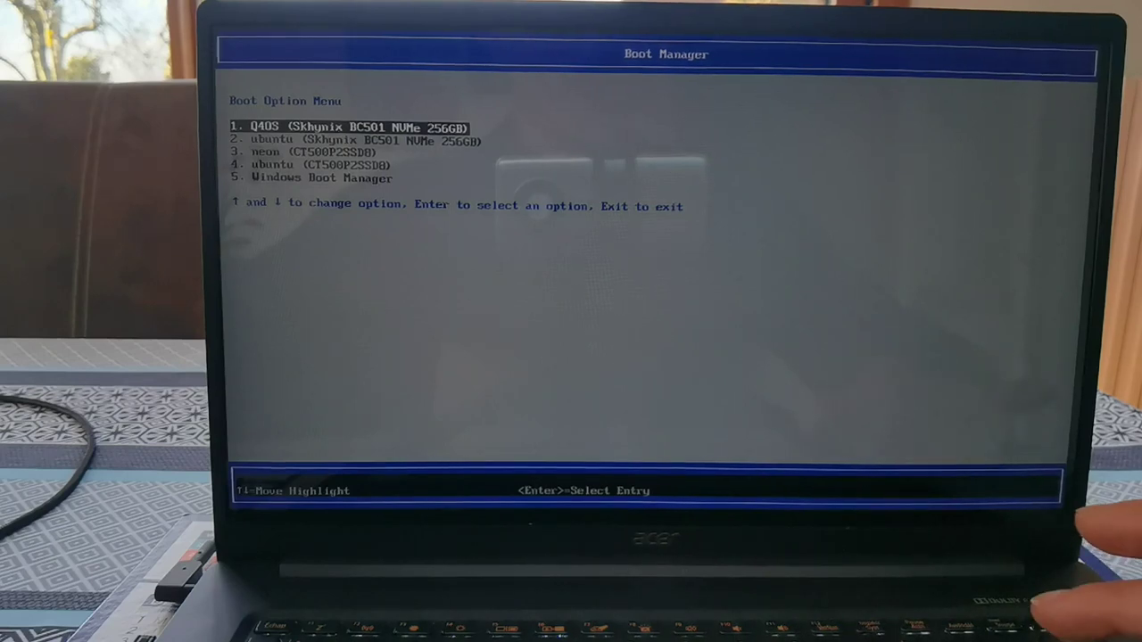
{"action": "key", "text": "Return"}
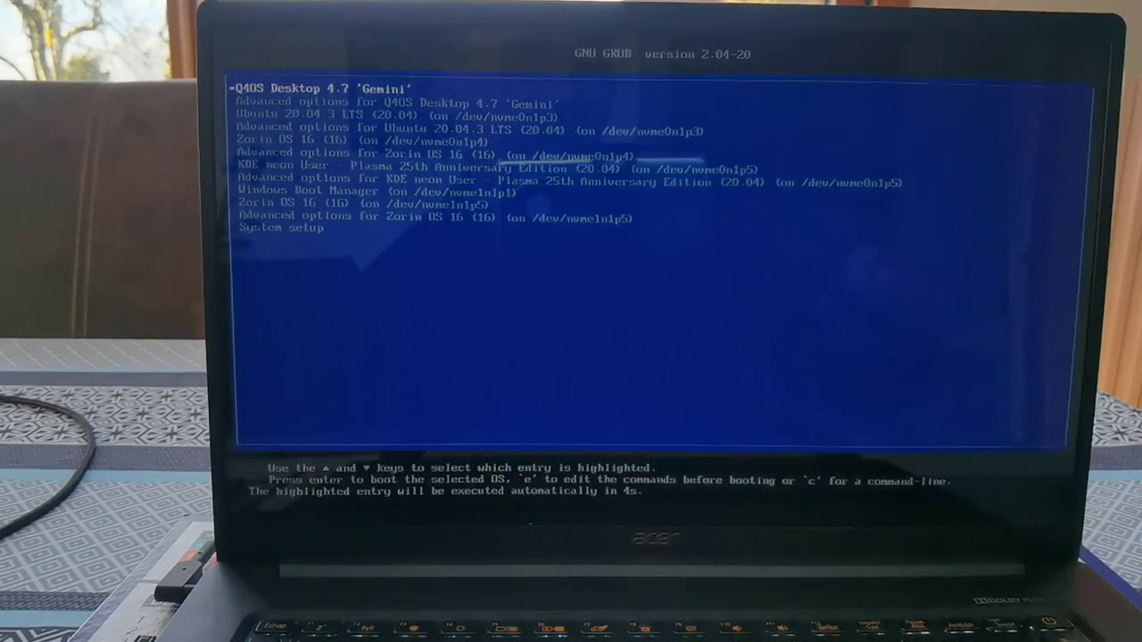
Examine the GRUB entries for Ubuntu, Zorin OS 16, KDE neon and Windows Boot Manager, returning to Q4OS Desktop 4.7 'Gemini'.
{"action": "key", "text": "Down"}
{"action": "key", "text": "Down"}
{"action": "key", "text": "Down"}
{"action": "key", "text": "Down"}
{"action": "key", "text": "Down"}
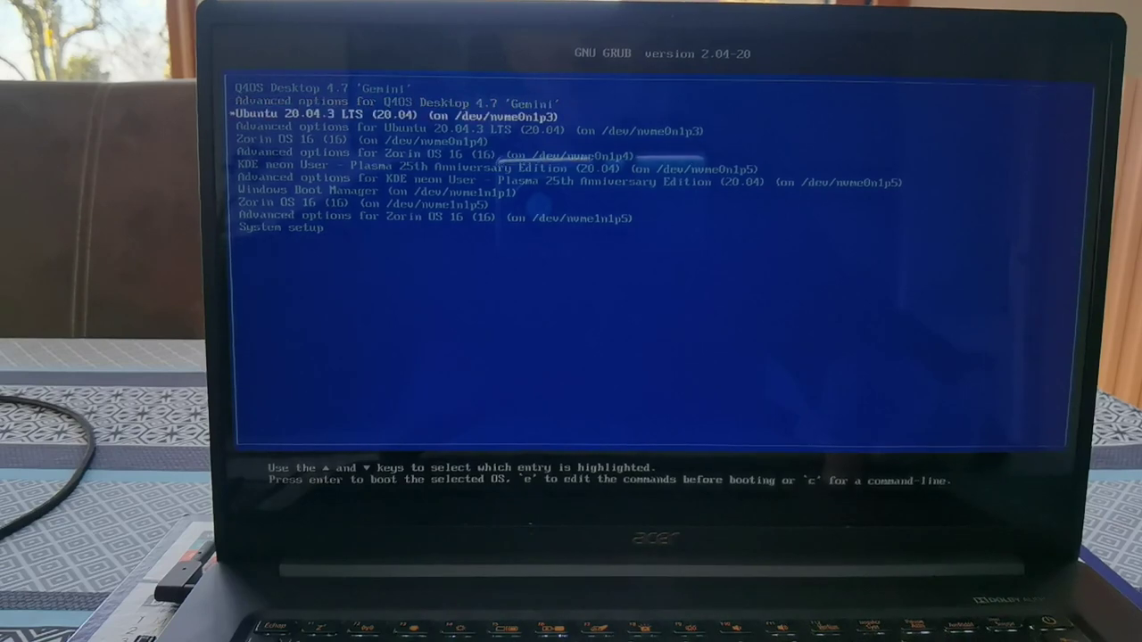
{"action": "key", "text": "Up"}
{"action": "key", "text": "Up"}
{"action": "key", "text": "Up"}
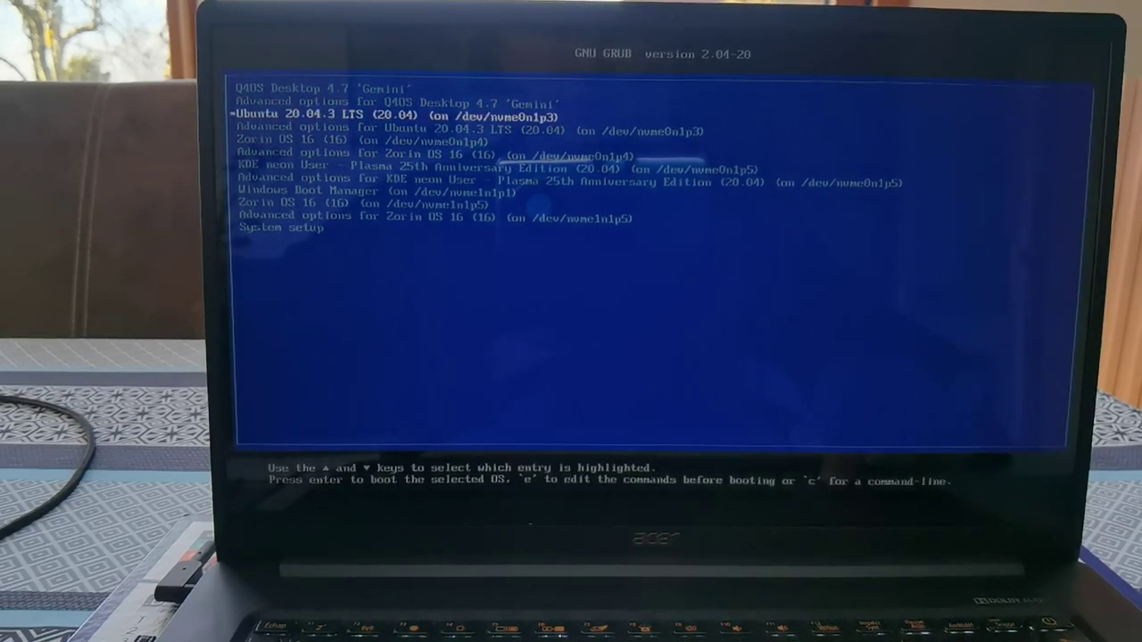
{"action": "key", "text": "Down"}
{"action": "key", "text": "Down"}
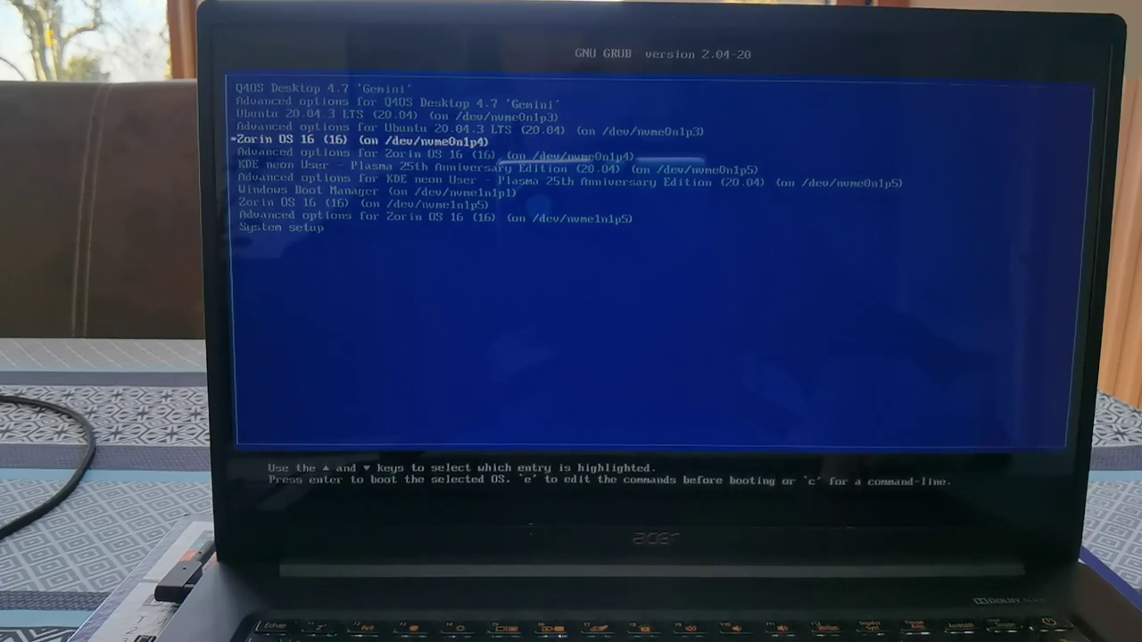
{"action": "key", "text": "Down"}
{"action": "key", "text": "Down"}
{"action": "key", "text": "Down"}
{"action": "key", "text": "Down"}
{"action": "key", "text": "Down"}
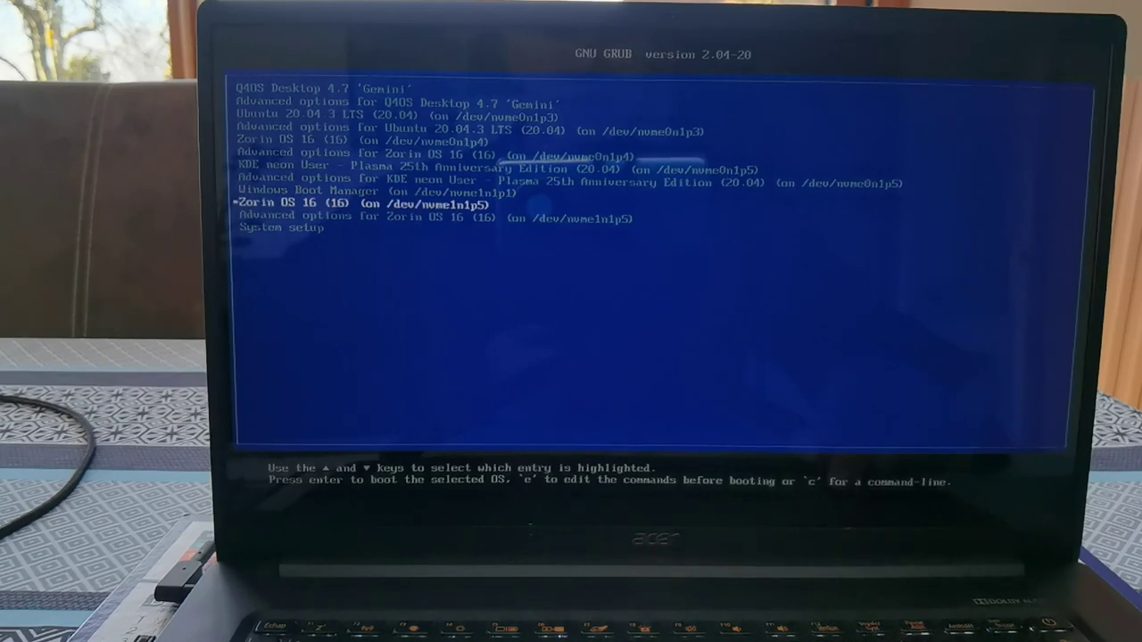
{"action": "key", "text": "Up"}
{"action": "key", "text": "Up"}
{"action": "key", "text": "Up"}
{"action": "key", "text": "Up"}
{"action": "key", "text": "Up"}
{"action": "key", "text": "Up"}
{"action": "key", "text": "Up"}
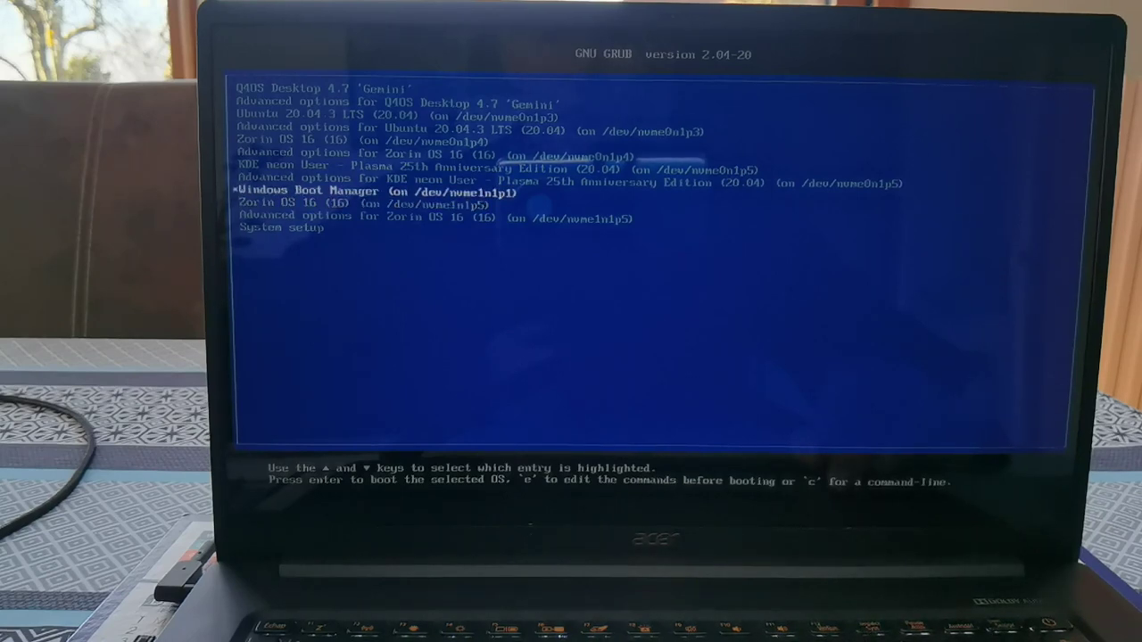
{"action": "key", "text": "Up"}
{"action": "key", "text": "Up"}
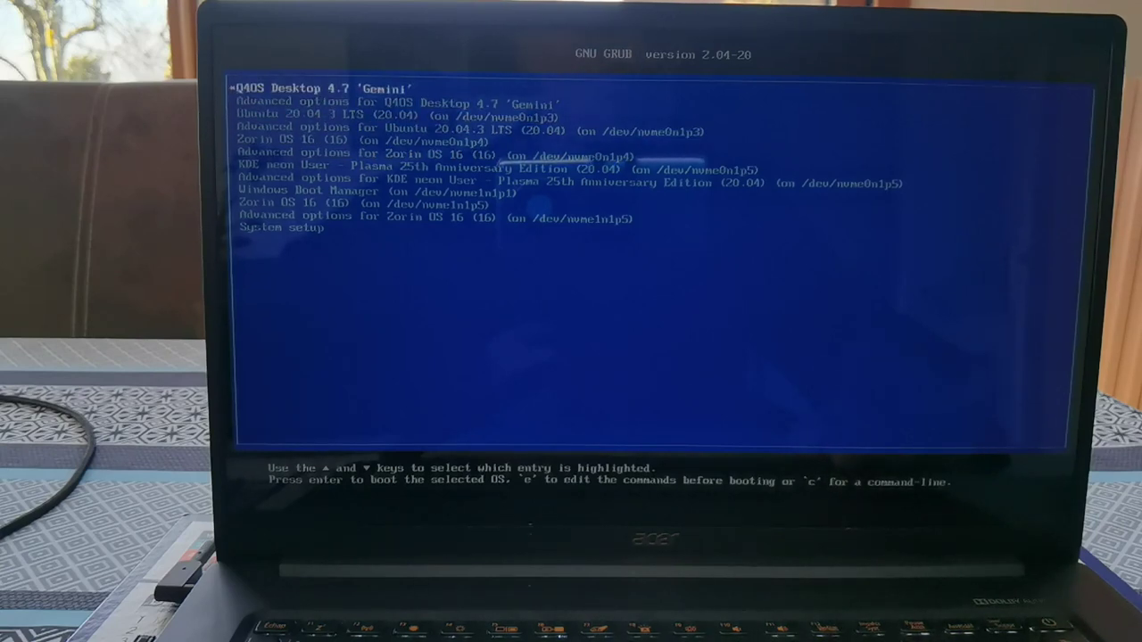
Examine the kernel and recovery mode entries in the advanced options for Q4OS Desktop 4.7 'Gemini', and return to the main GRUB list.
{"action": "key", "text": "Down"}
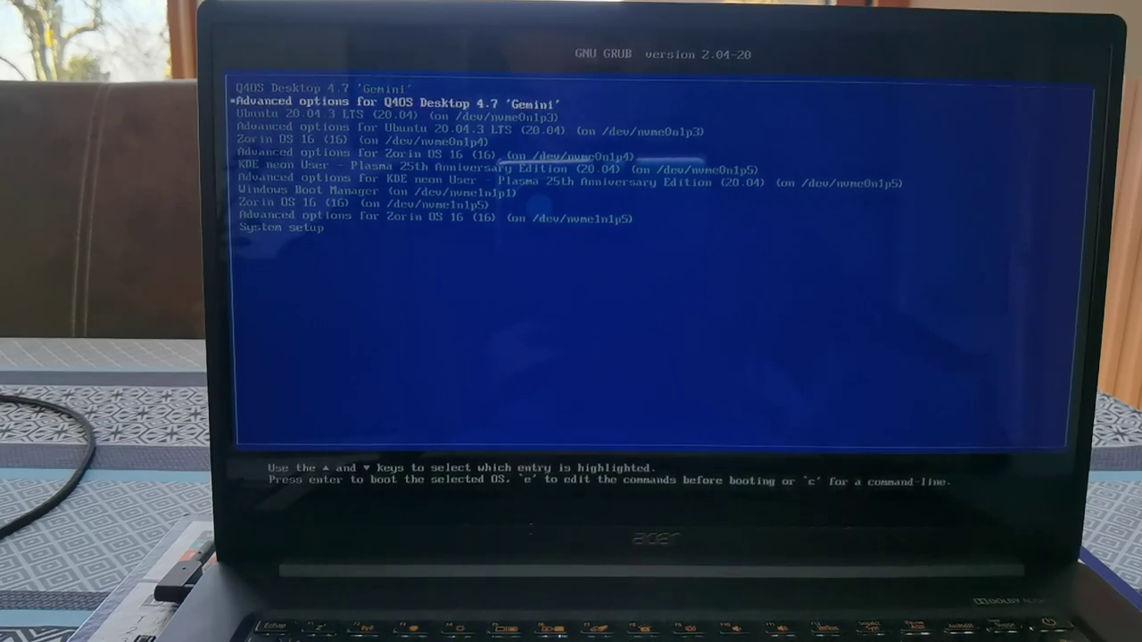
{"action": "key", "text": "Return"}
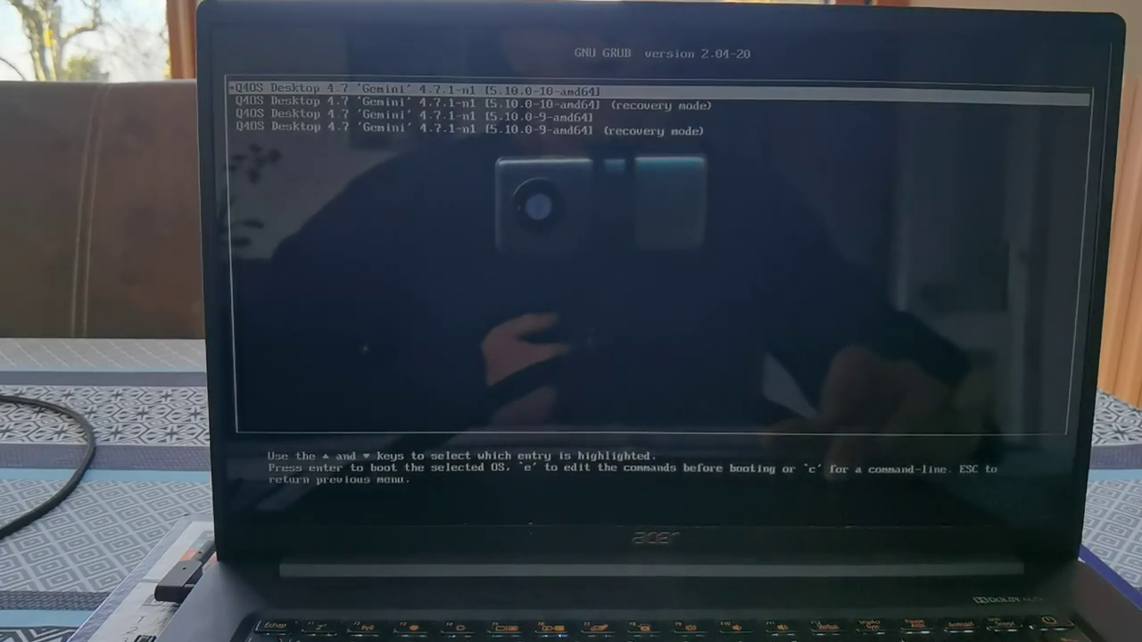
{"action": "key", "text": "Down"}
{"action": "key", "text": "Down"}
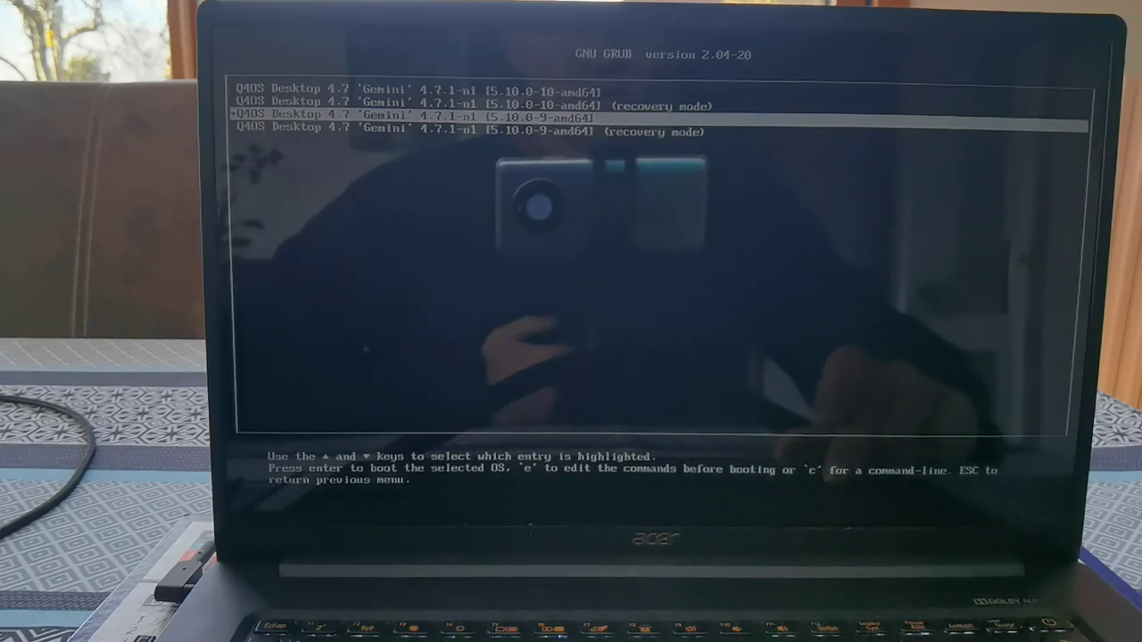
{"action": "key", "text": "Up"}
{"action": "key", "text": "Up"}
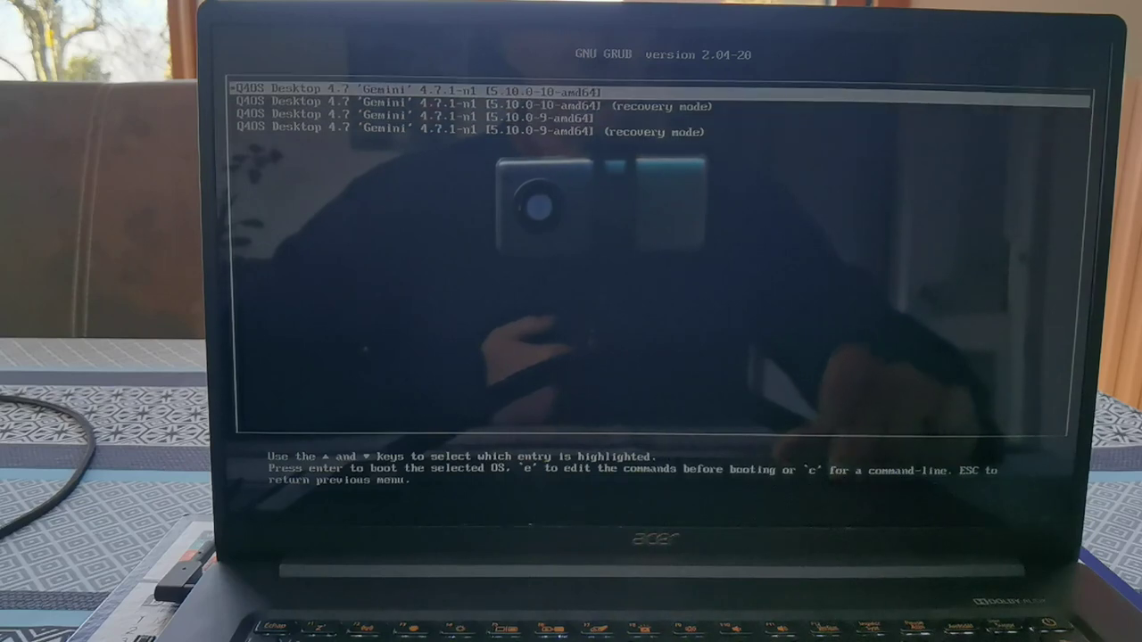
{"action": "key", "text": "Escape"}
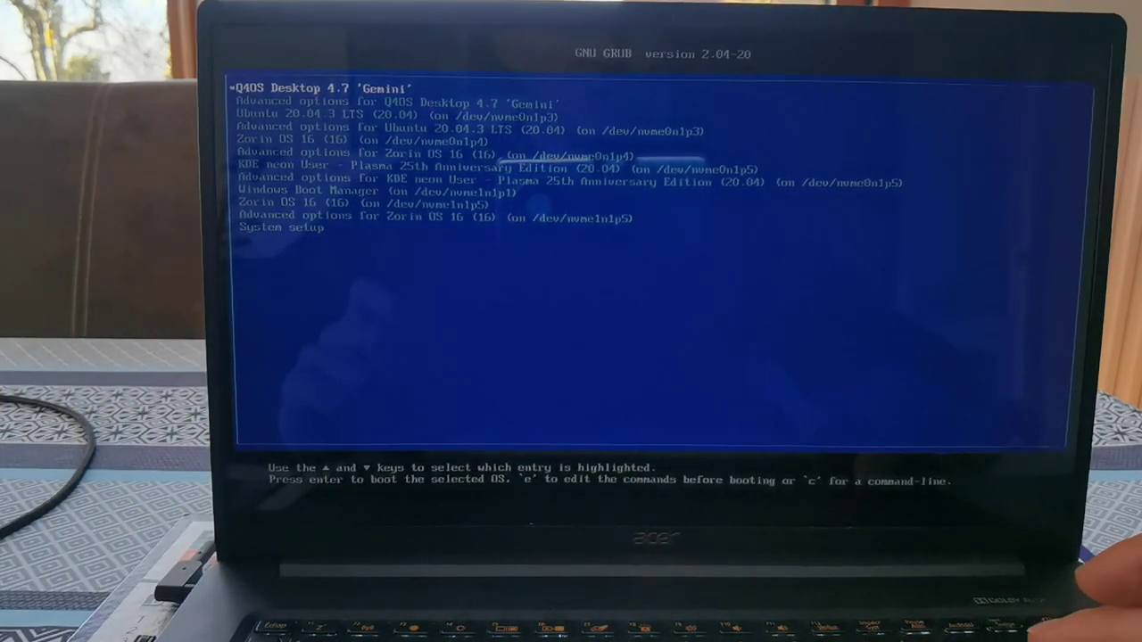
Boot Q4OS Desktop 4.7 'Gemini' and log in to the listed user account by entering the account password.
{"action": "key", "text": "Return"}
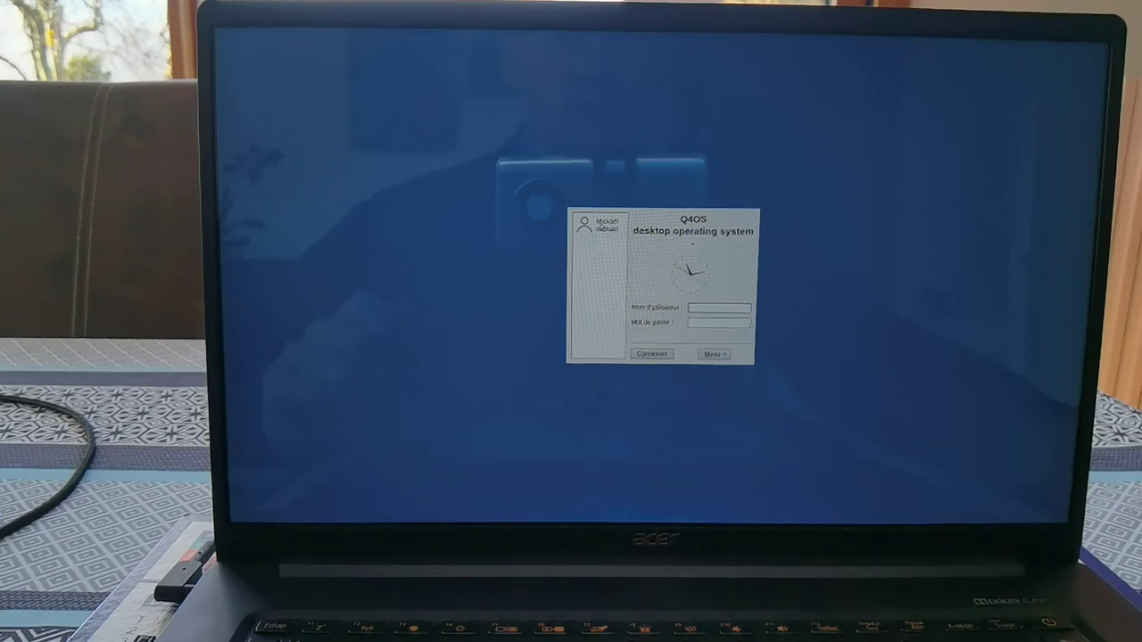
{"action": "left_click", "coordinate": [602, 225]}
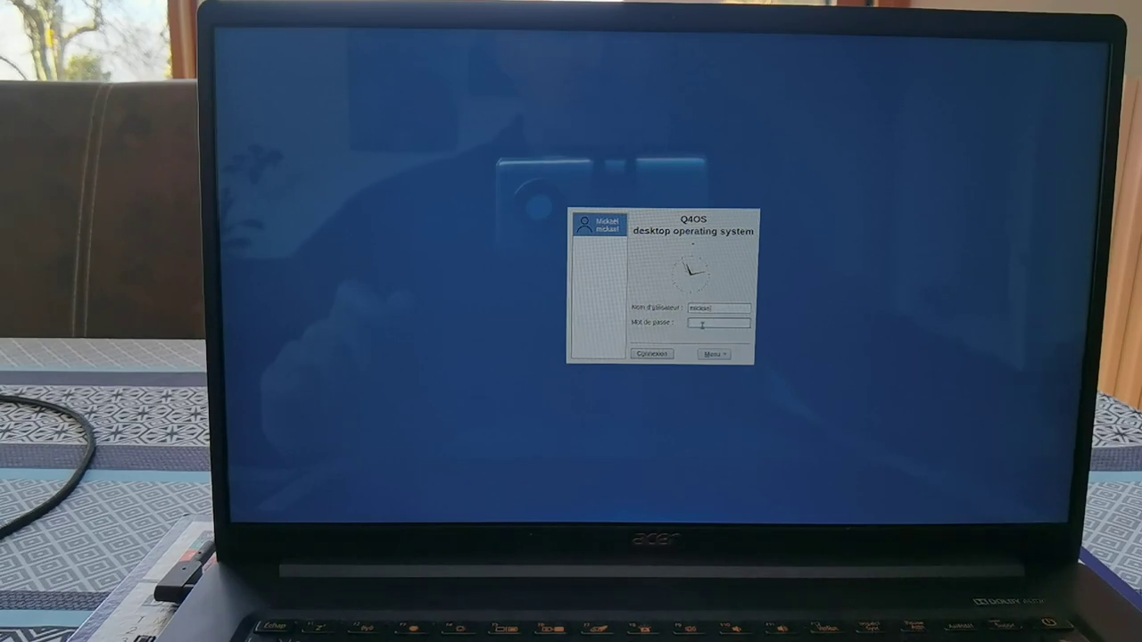
{"action": "type", "text": "*"}
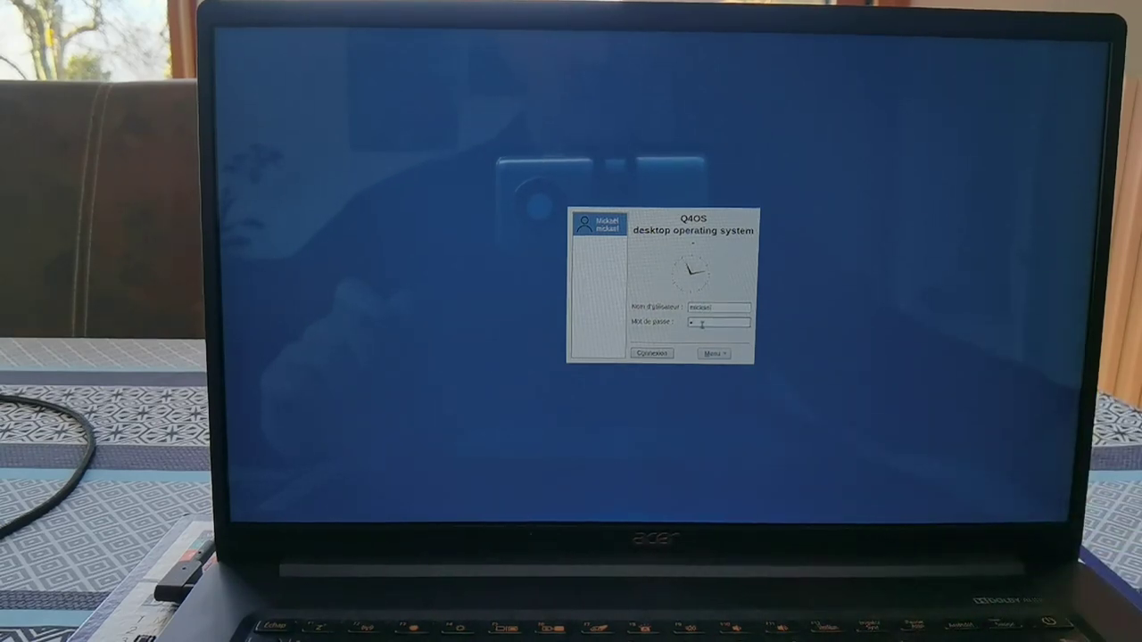
{"action": "left_click", "coordinate": [654, 354]}
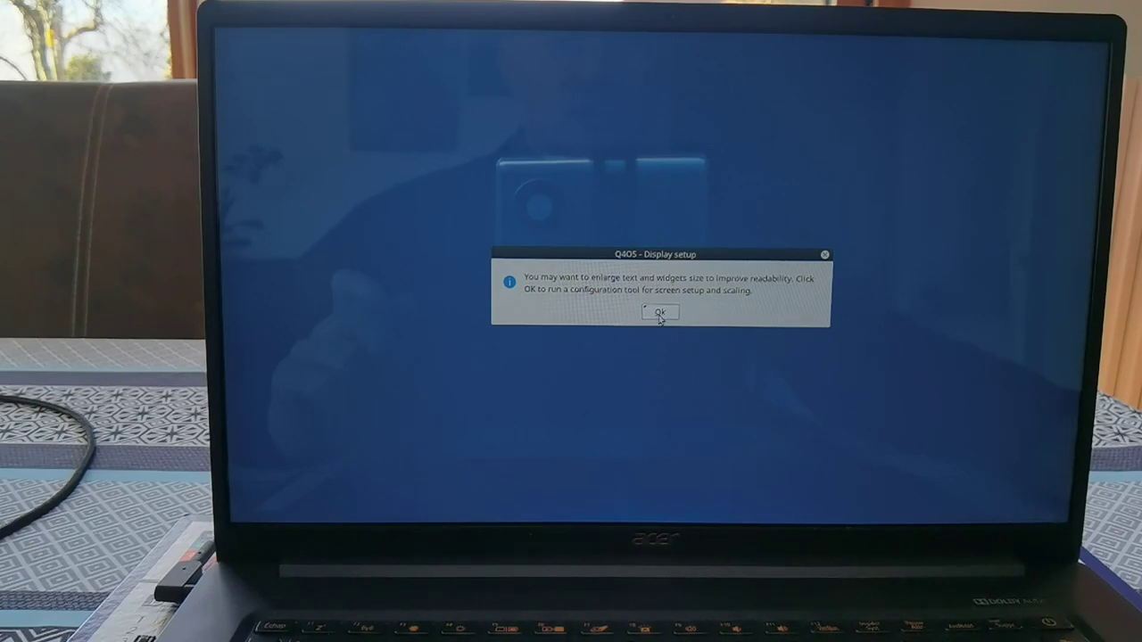
Run the display setup tool and apply a screen scaling factor of 1.20.
{"action": "left_click", "coordinate": [660, 312]}
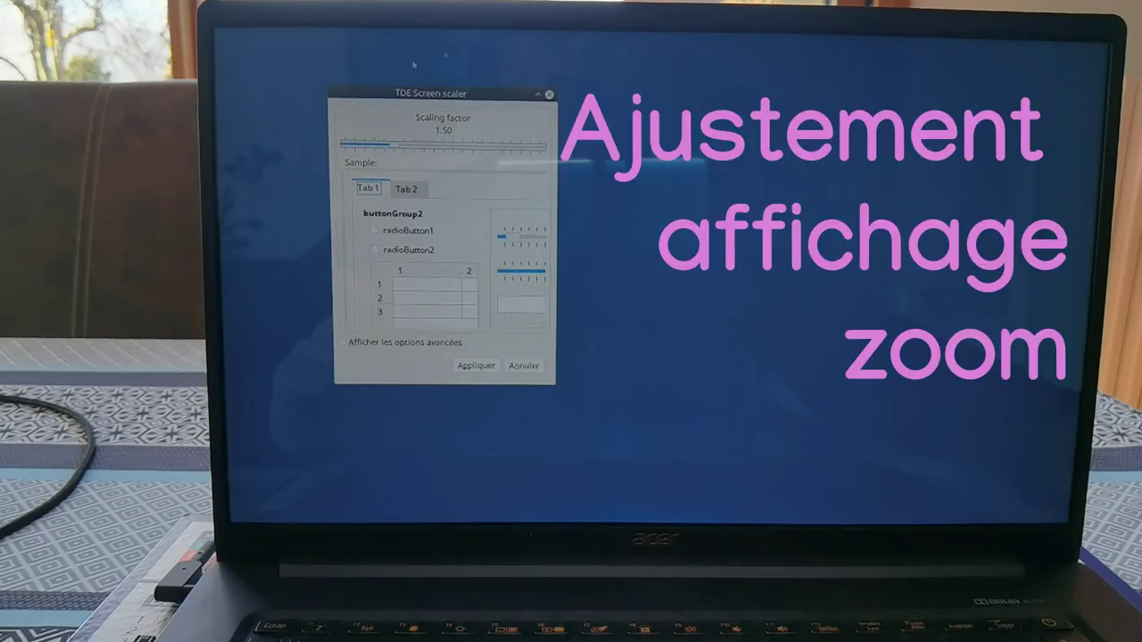
{"action": "left_click_drag", "start_coordinate": [398, 149], "coordinate": [367, 130]}
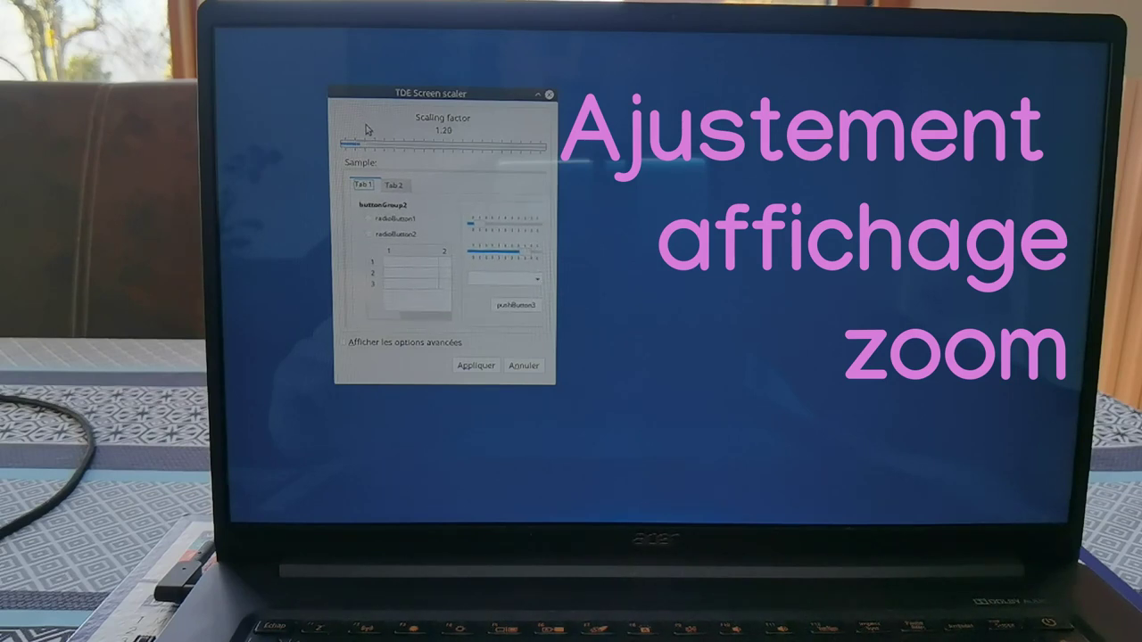
{"action": "left_click", "coordinate": [475, 366]}
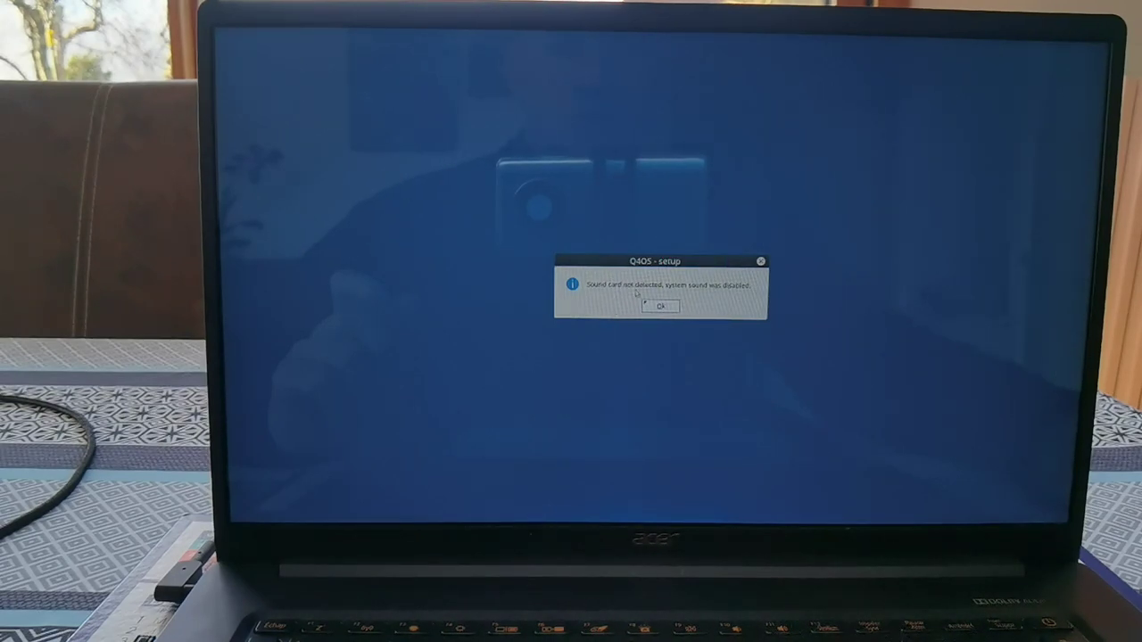
Acknowledge the sound card and WiFi notices, accept installing the French language pack, and finish the Q4OS setup.
{"action": "left_click", "coordinate": [659, 312]}
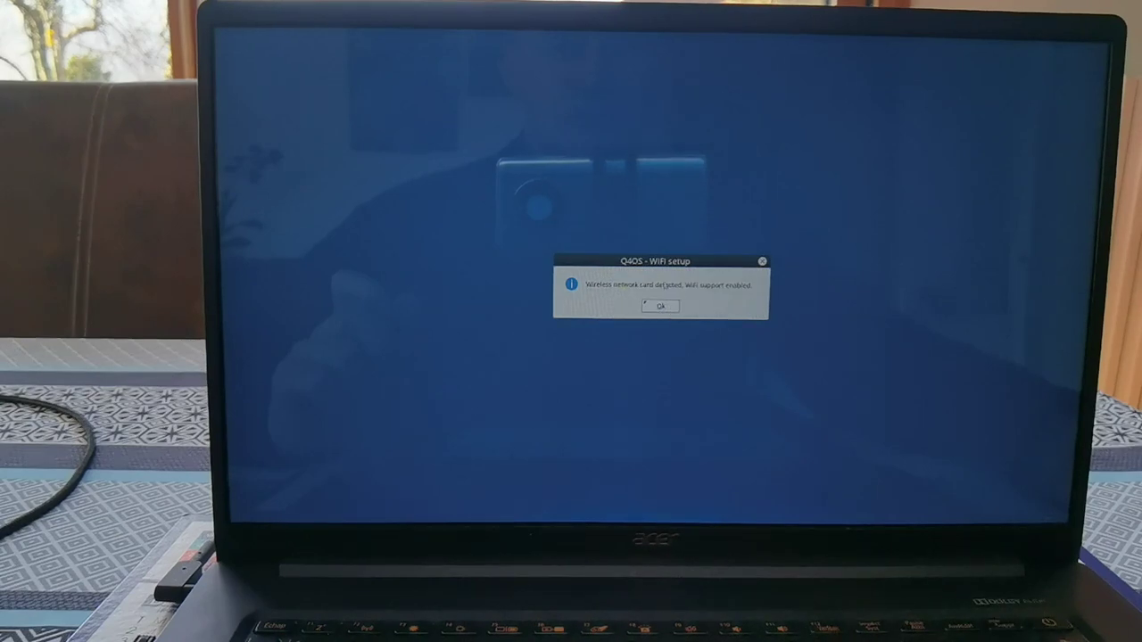
{"action": "left_click", "coordinate": [661, 308]}
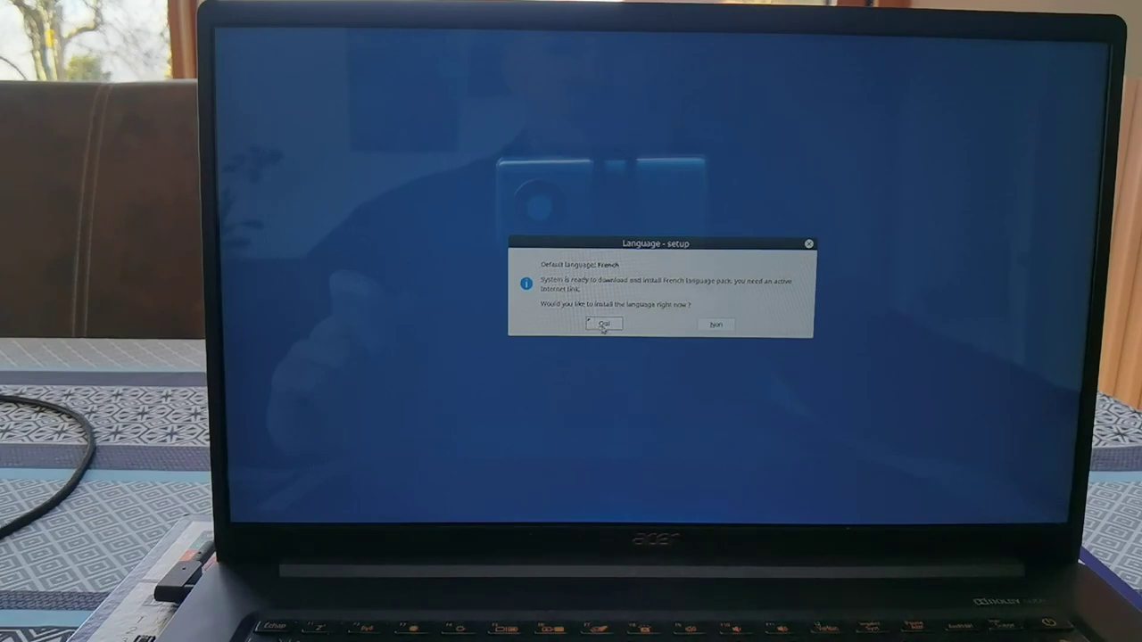
{"action": "left_click", "coordinate": [605, 325]}
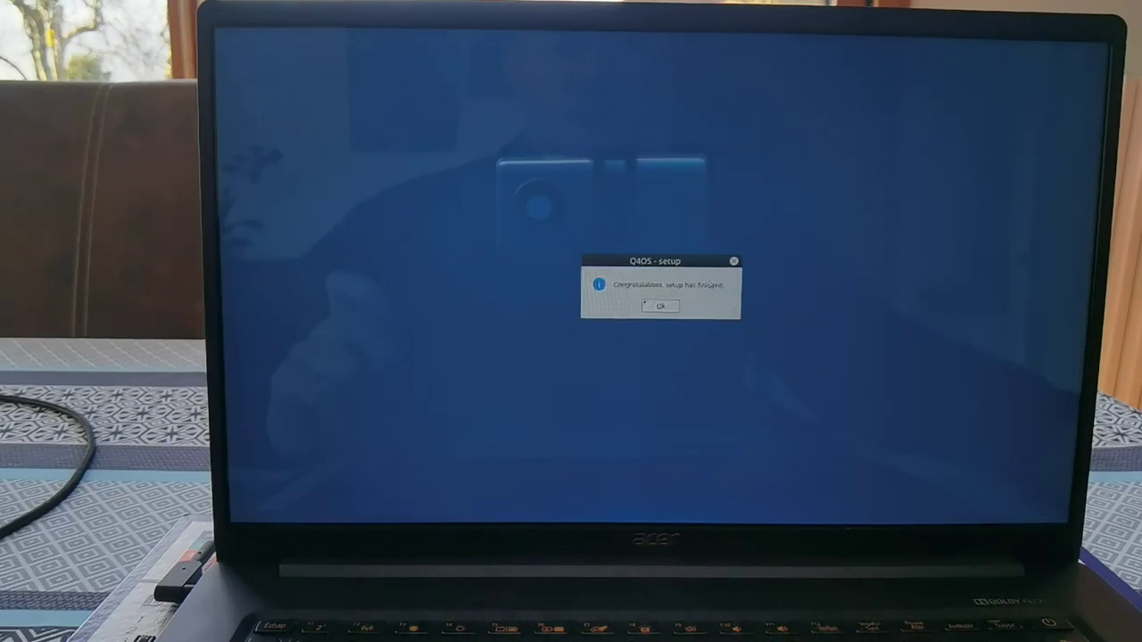
{"action": "left_click", "coordinate": [655, 308]}
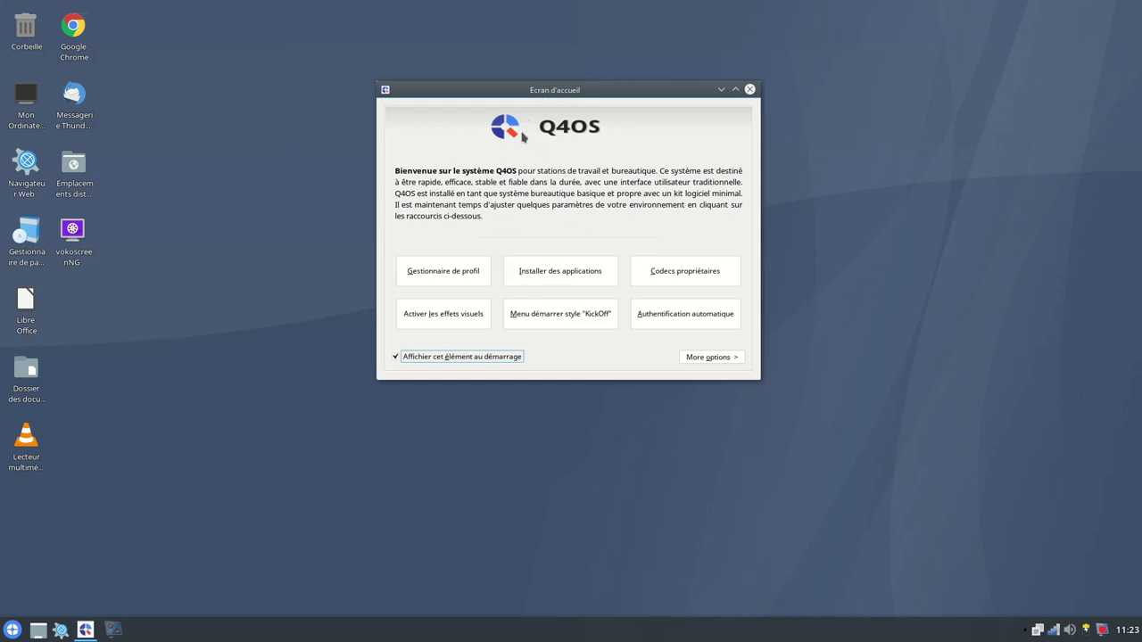
Open the desktop profile manager from the welcome screen to view its software profiles, and close it.
{"action": "left_click", "coordinate": [424, 276]}
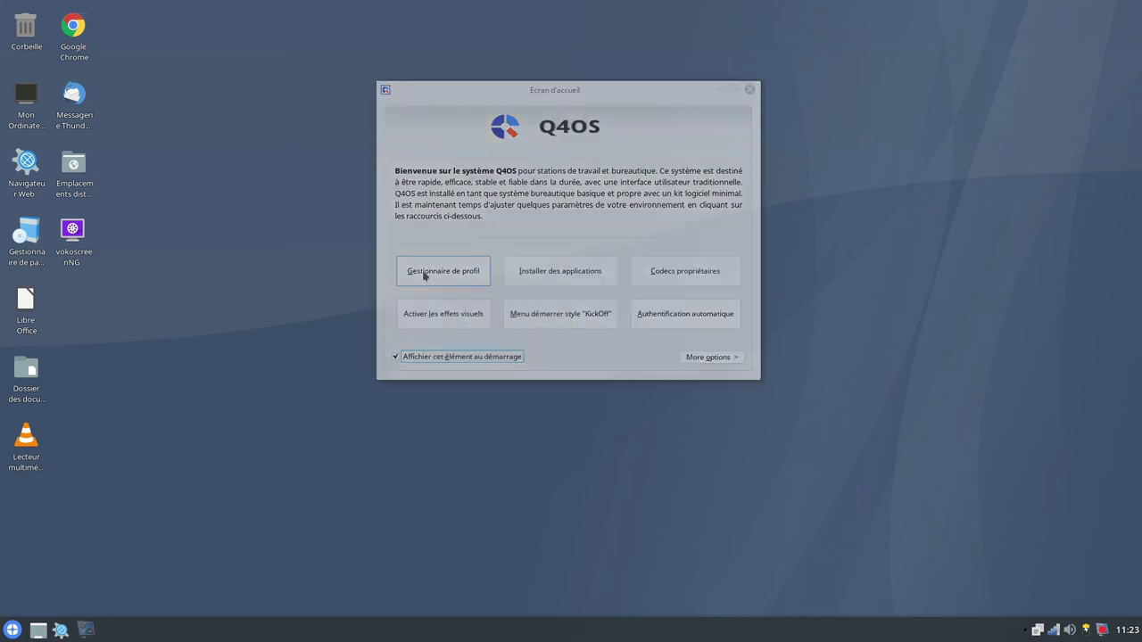
{"action": "left_click_drag", "start_coordinate": [177, 5], "coordinate": [335, 67]}
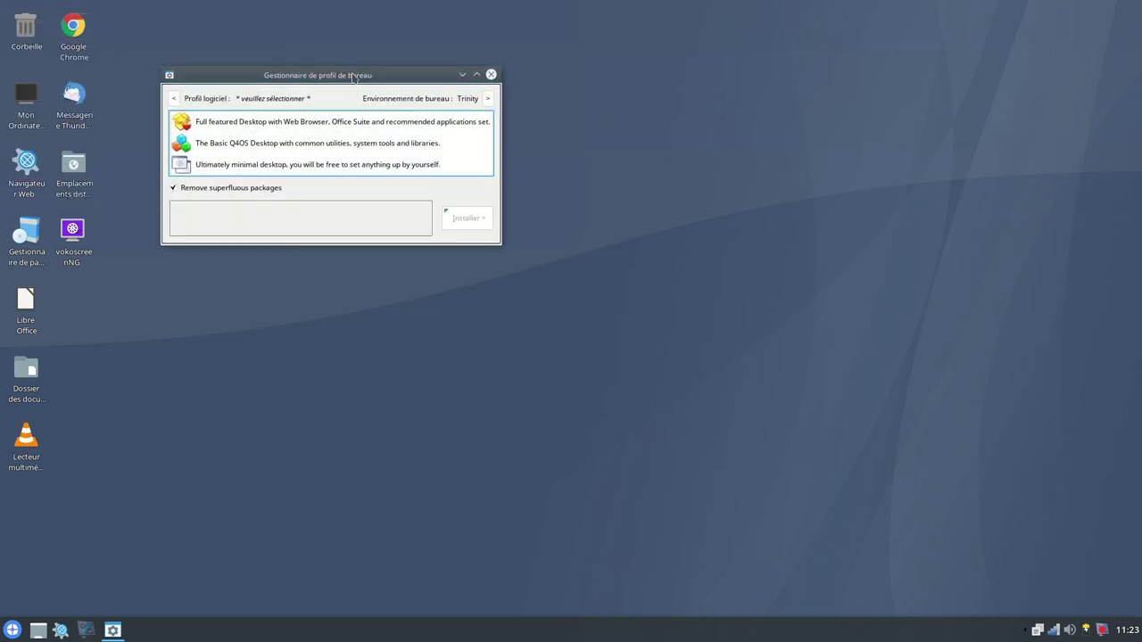
{"action": "left_click", "coordinate": [491, 75]}
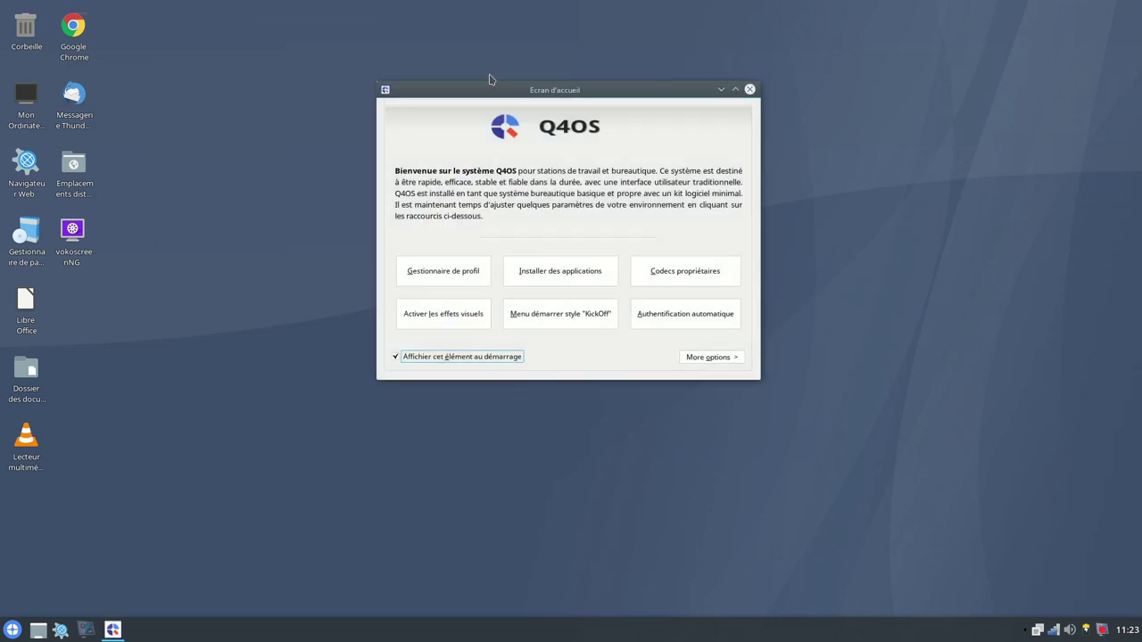
Open the Software Centre from the welcome screen and maximize its window.
{"action": "left_click", "coordinate": [542, 279]}
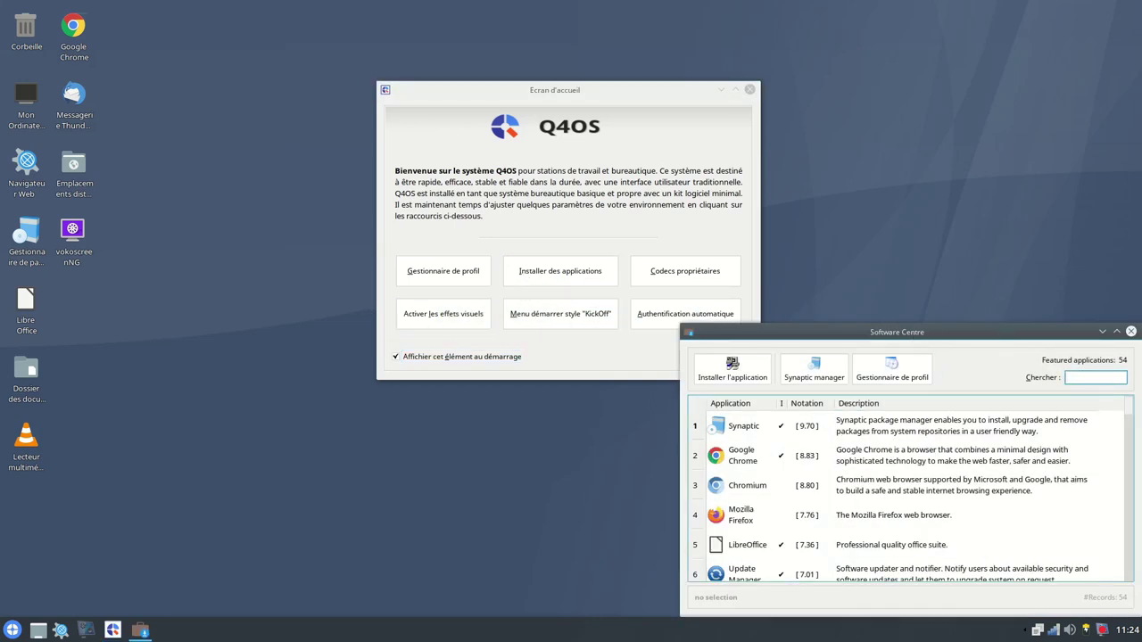
{"action": "left_click", "coordinate": [1116, 331]}
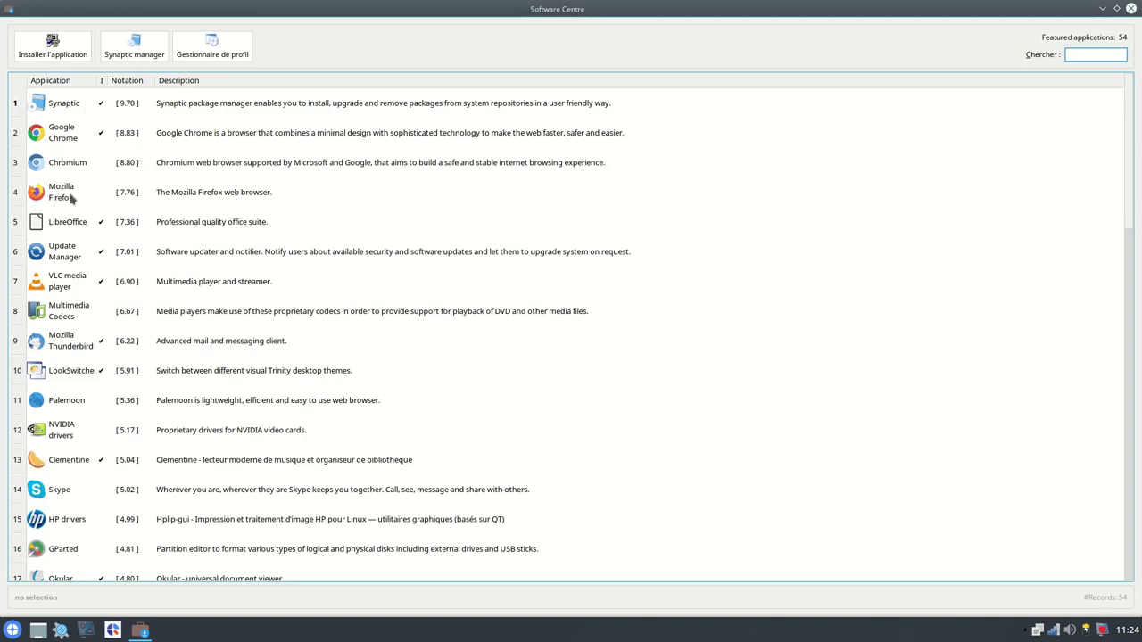
View the Mozilla Firefox setup wizard from the application list and cancel it without installing.
{"action": "left_click", "coordinate": [99, 198]}
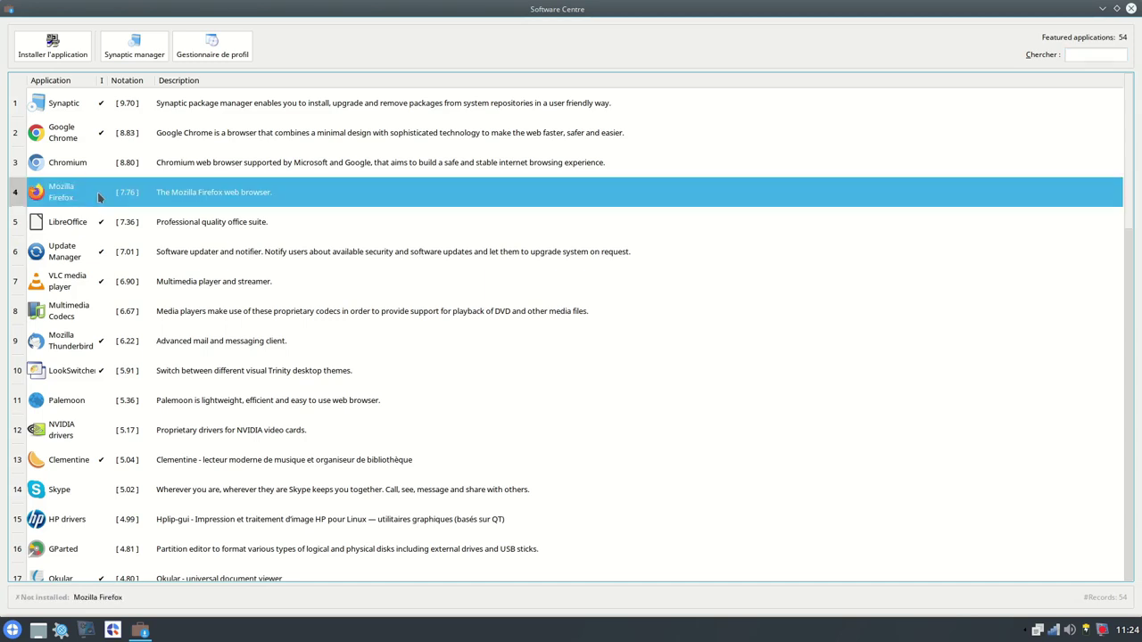
{"action": "double_click", "coordinate": [99, 198]}
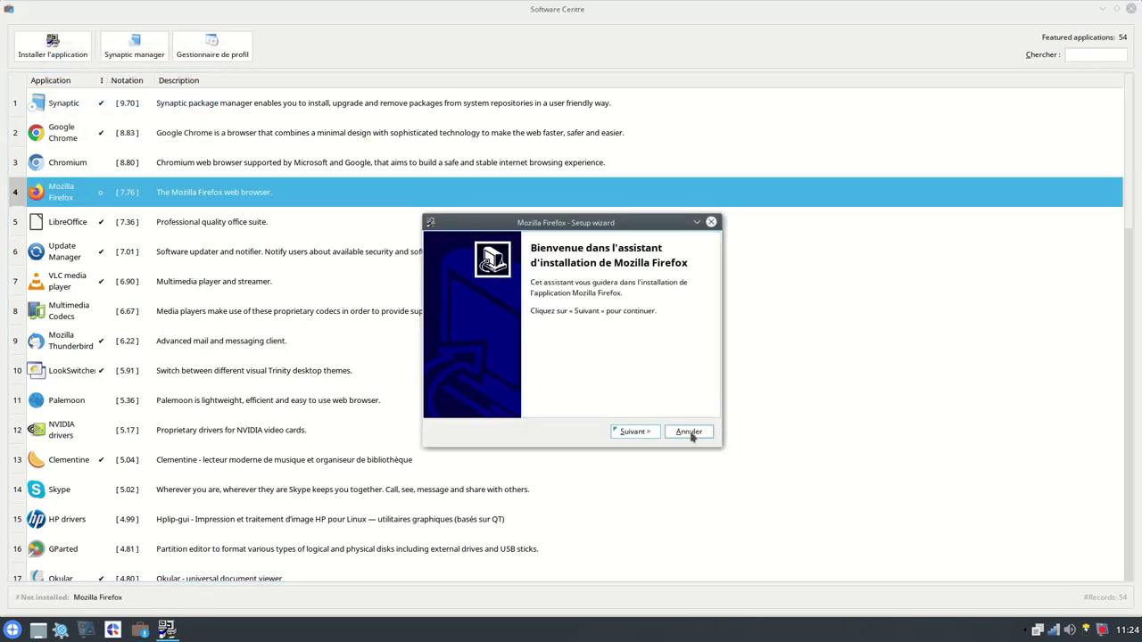
{"action": "left_click", "coordinate": [689, 434]}
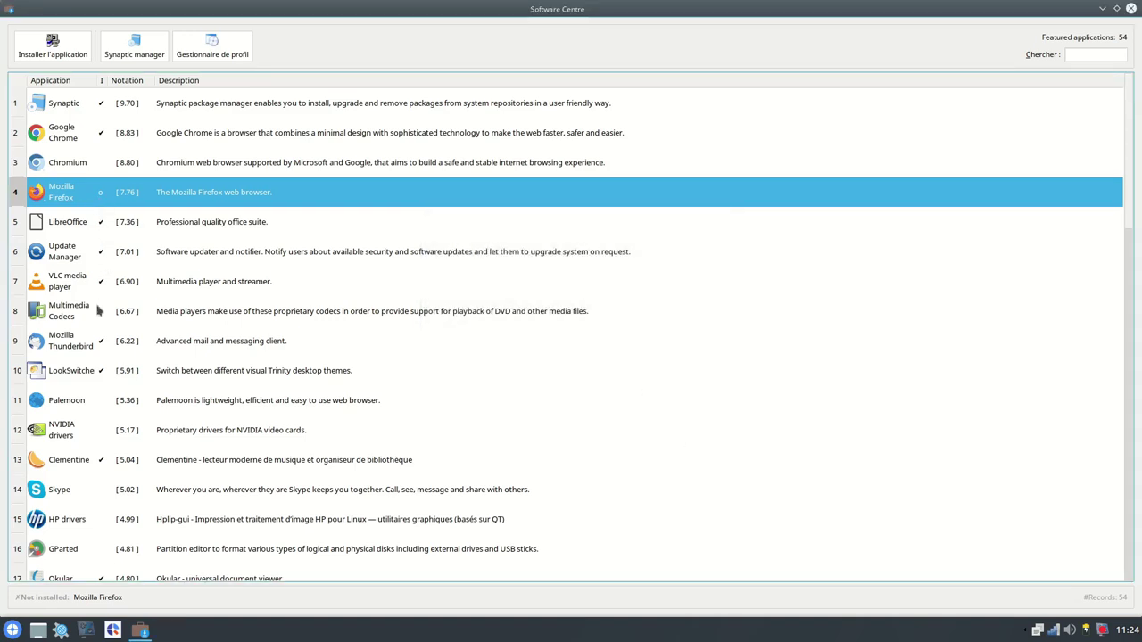
Browse the Software Centre's application list and search it for "flameshot".
{"action": "scroll", "coordinate": [98, 300], "scroll_direction": "down", "scroll_amount": 9}
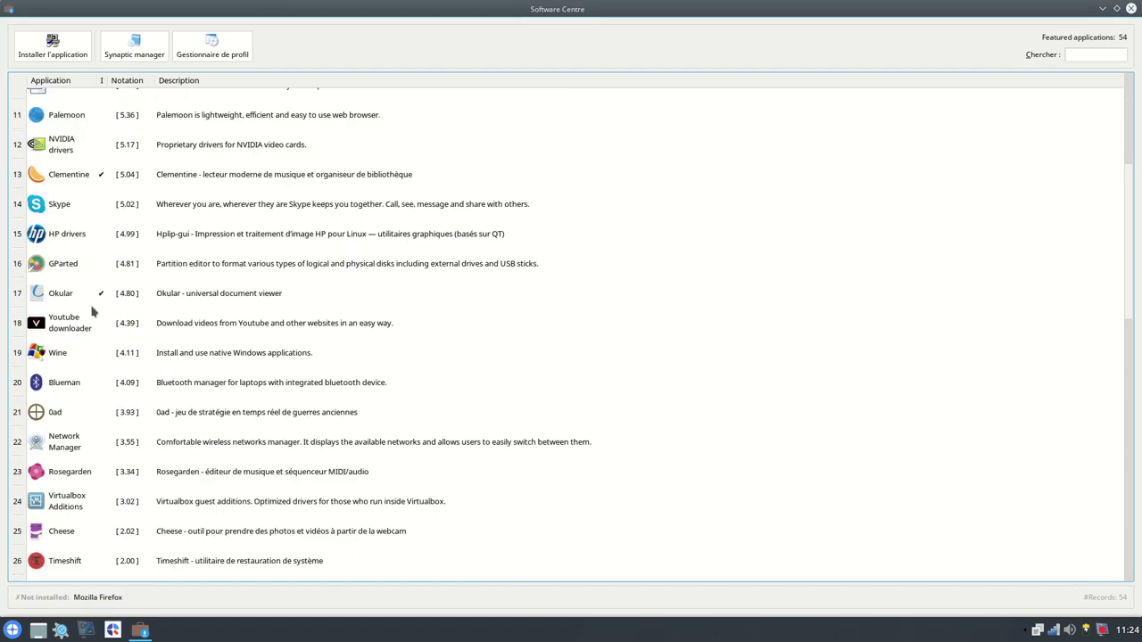
{"action": "scroll", "coordinate": [105, 314], "scroll_direction": "down", "scroll_amount": 3}
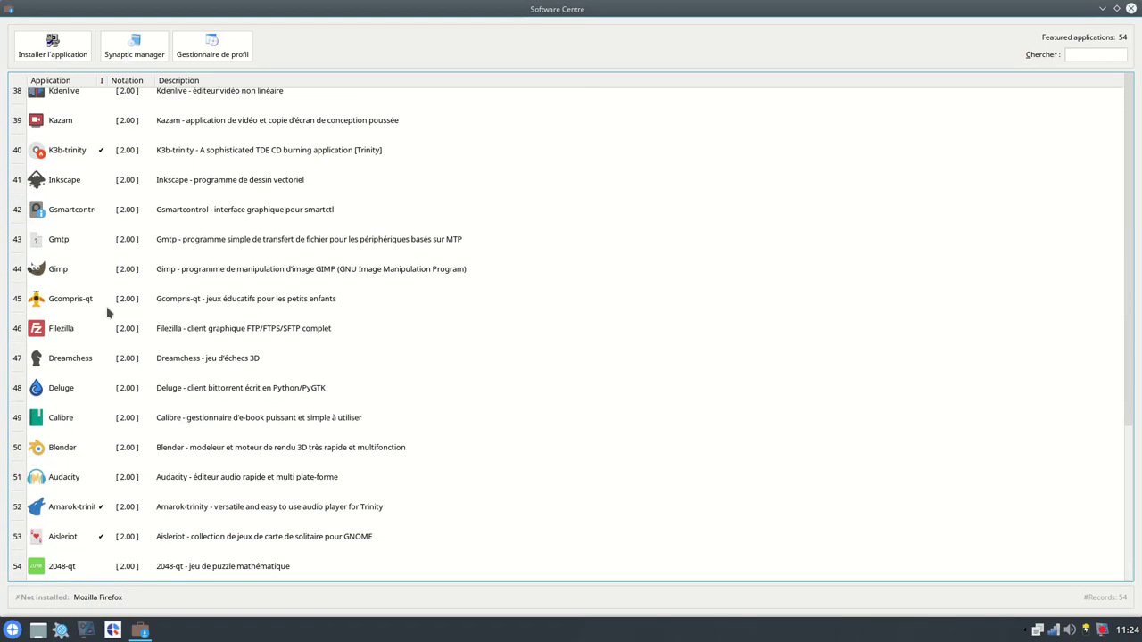
{"action": "scroll", "coordinate": [108, 321], "scroll_direction": "up", "scroll_amount": 12}
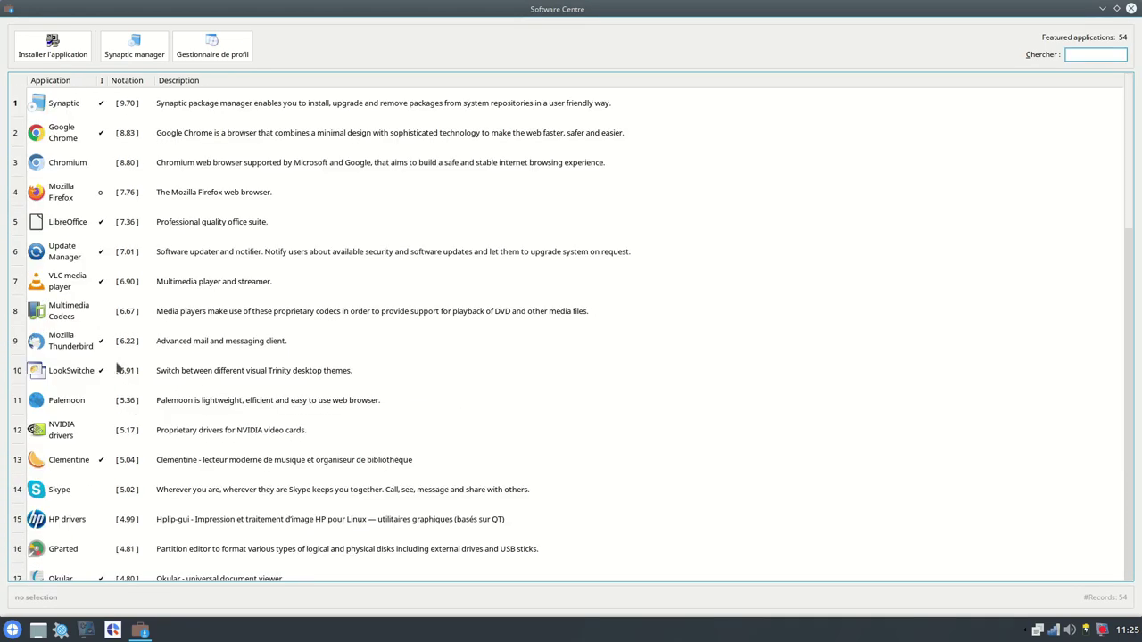
{"action": "left_click", "coordinate": [1089, 55]}
{"action": "type", "text": "flameshot"}
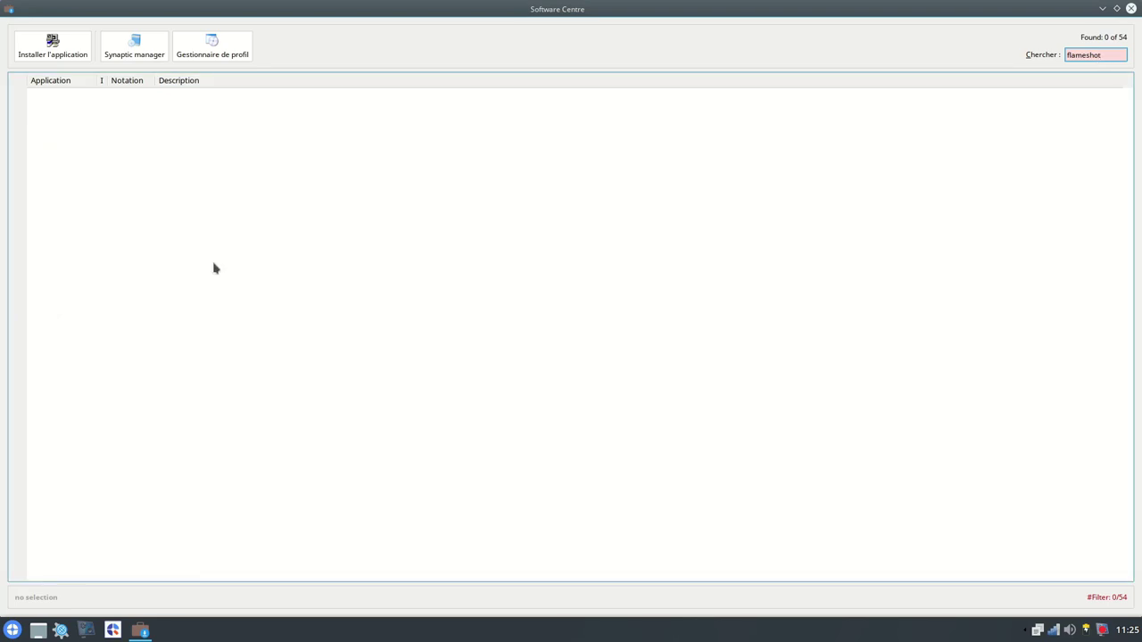
Open the Synaptic package manager and search package names and descriptions for "flameshot".
{"action": "left_click", "coordinate": [125, 50]}
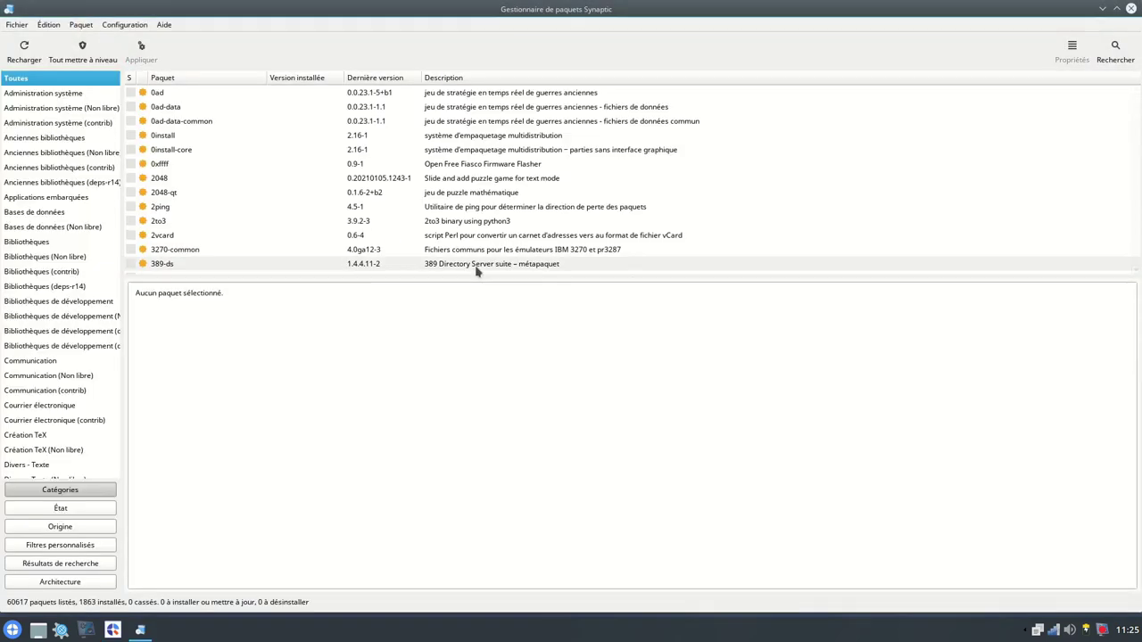
{"action": "left_click", "coordinate": [1129, 63]}
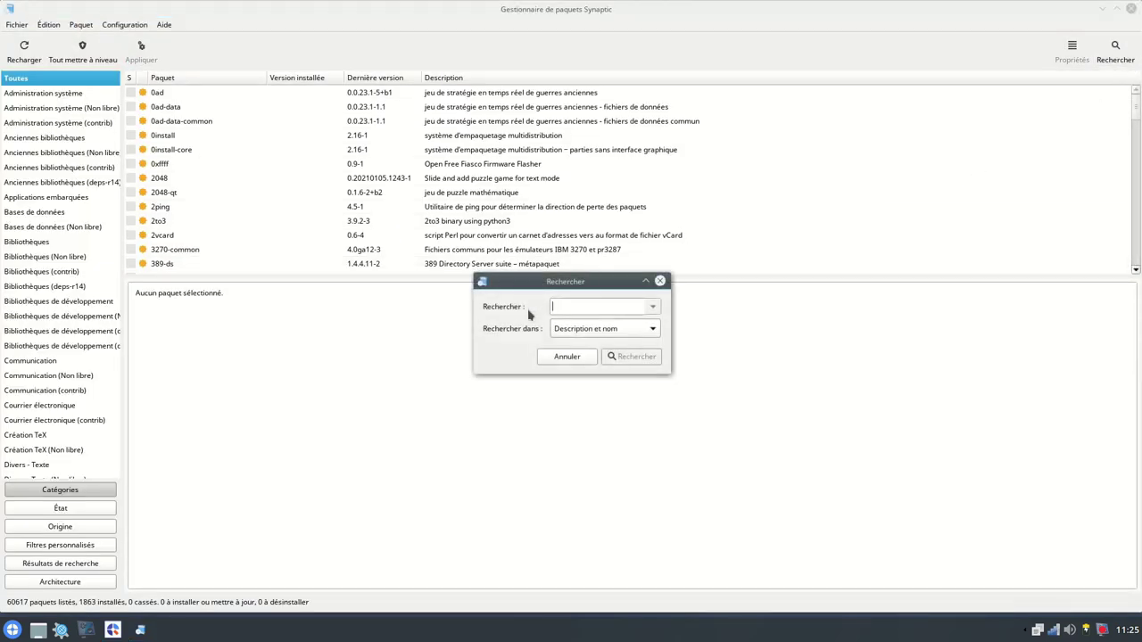
{"action": "type", "text": "flameshot"}
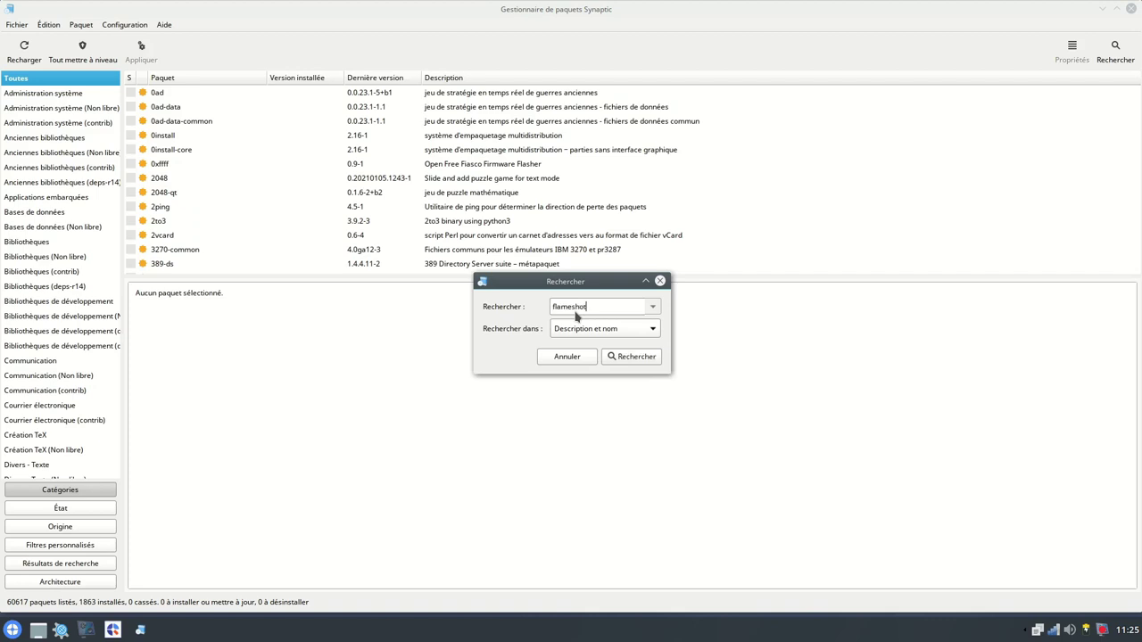
{"action": "left_click", "coordinate": [631, 357]}
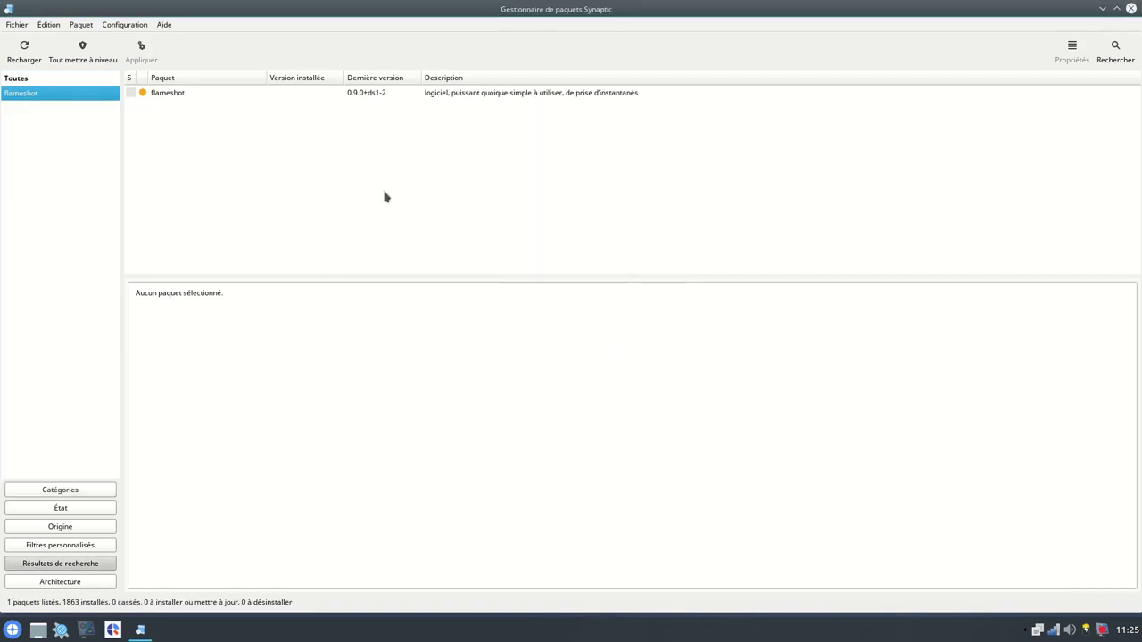
Mark the flameshot package for installation and accept the additional dependencies libfmt7 and libspdlog1.
{"action": "right_click", "coordinate": [171, 98]}
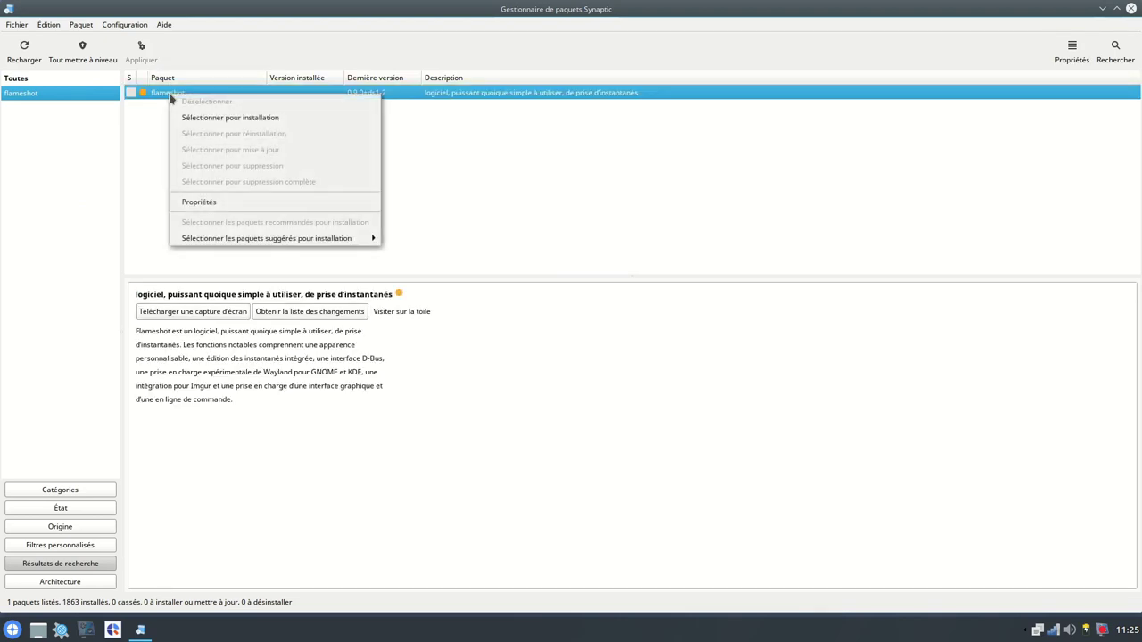
{"action": "left_click", "coordinate": [208, 120]}
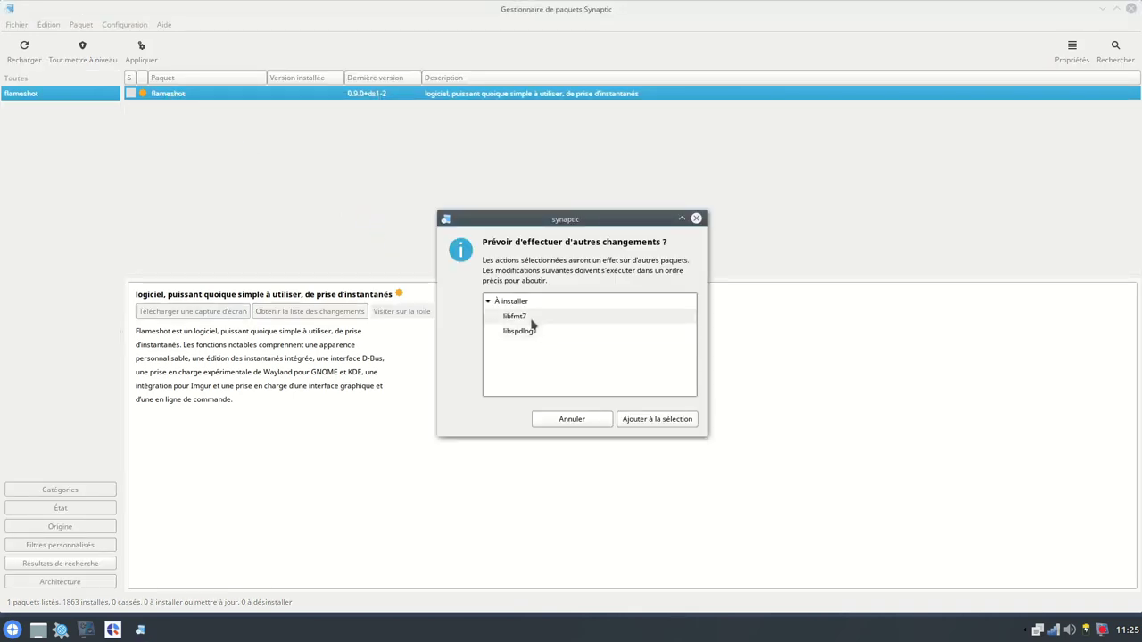
{"action": "left_click", "coordinate": [660, 428]}
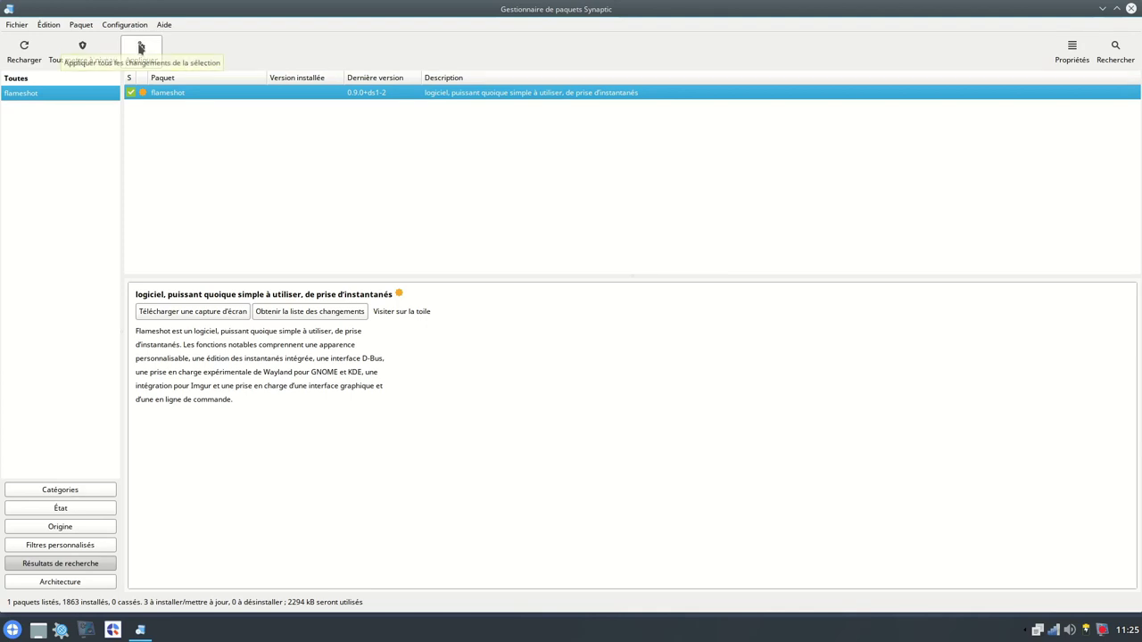
Apply the marked changes to install flameshot, and close the Synaptic package manager.
{"action": "left_click", "coordinate": [140, 49]}
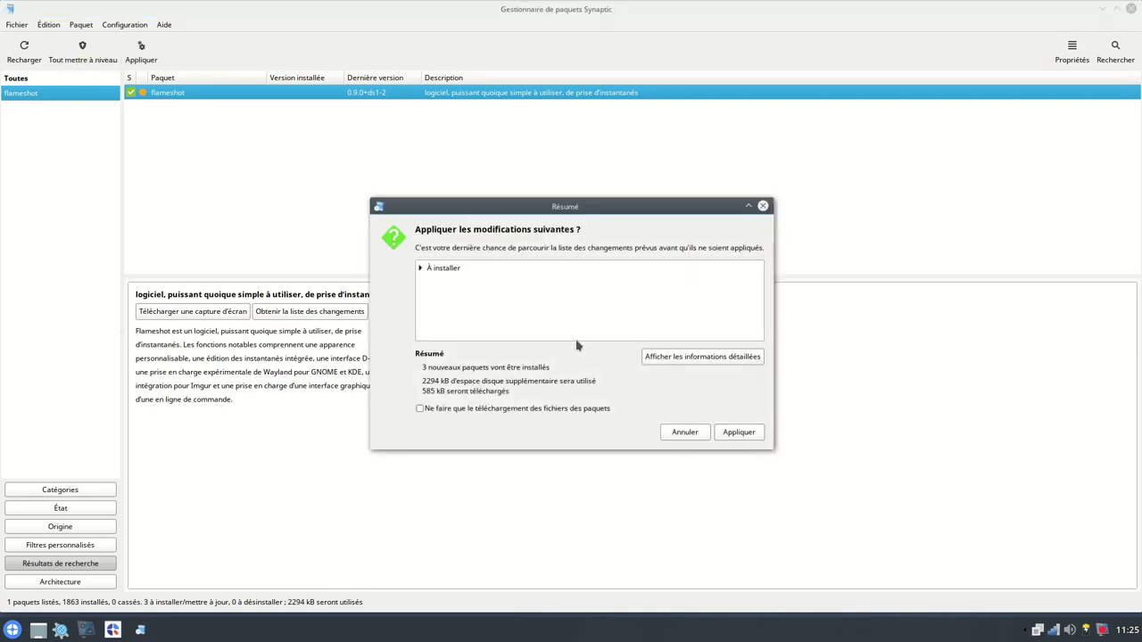
{"action": "left_click", "coordinate": [739, 433]}
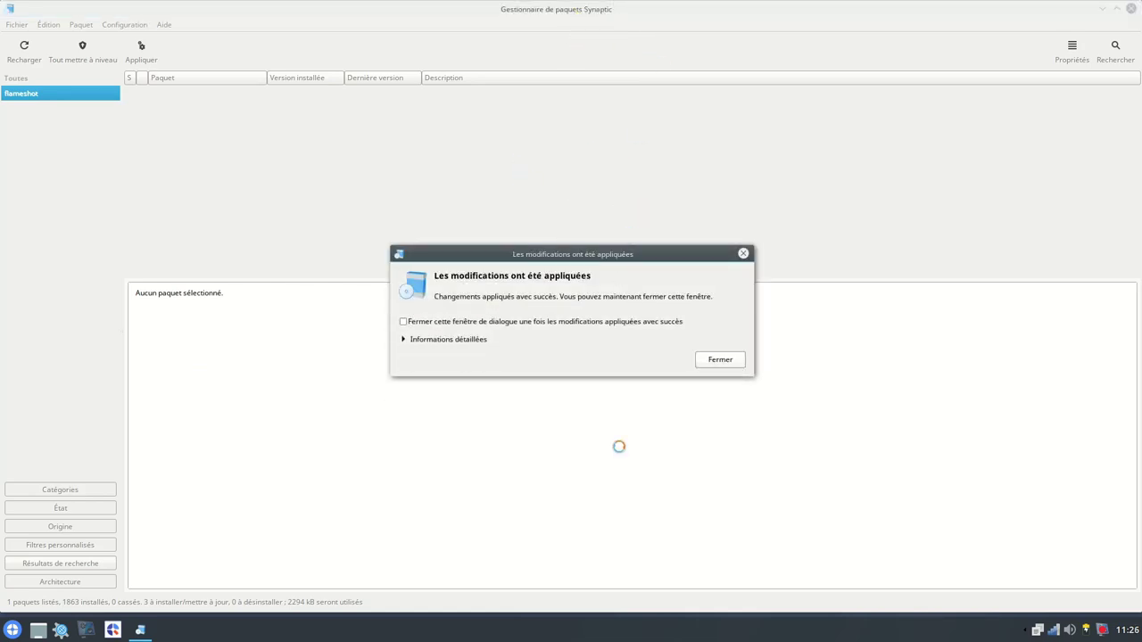
{"action": "left_click", "coordinate": [721, 360]}
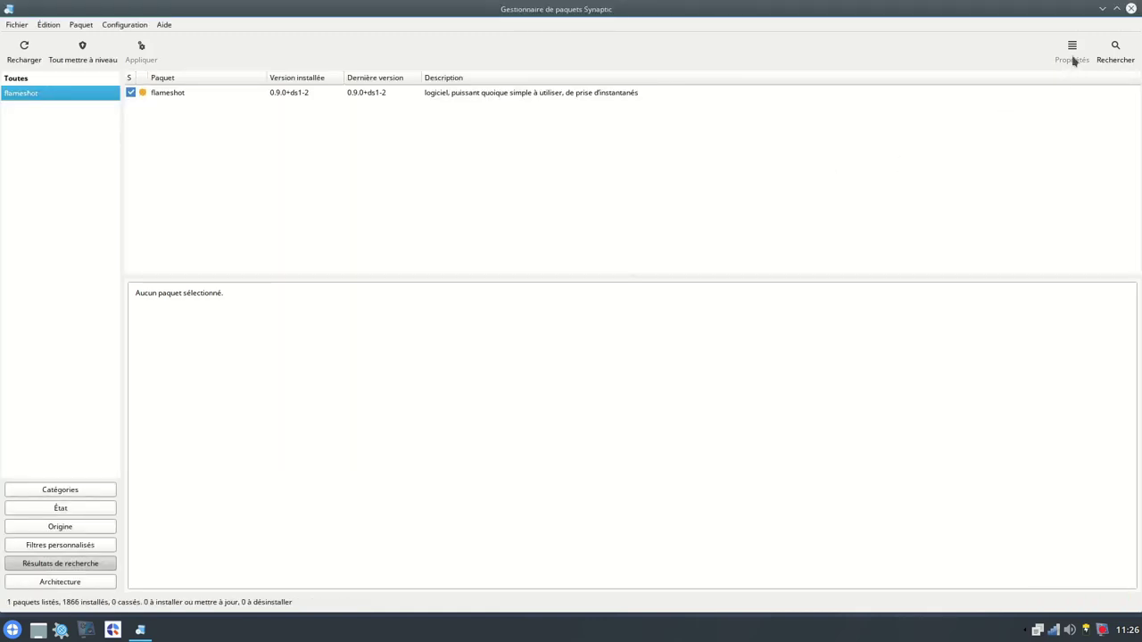
{"action": "left_click", "coordinate": [1130, 9]}
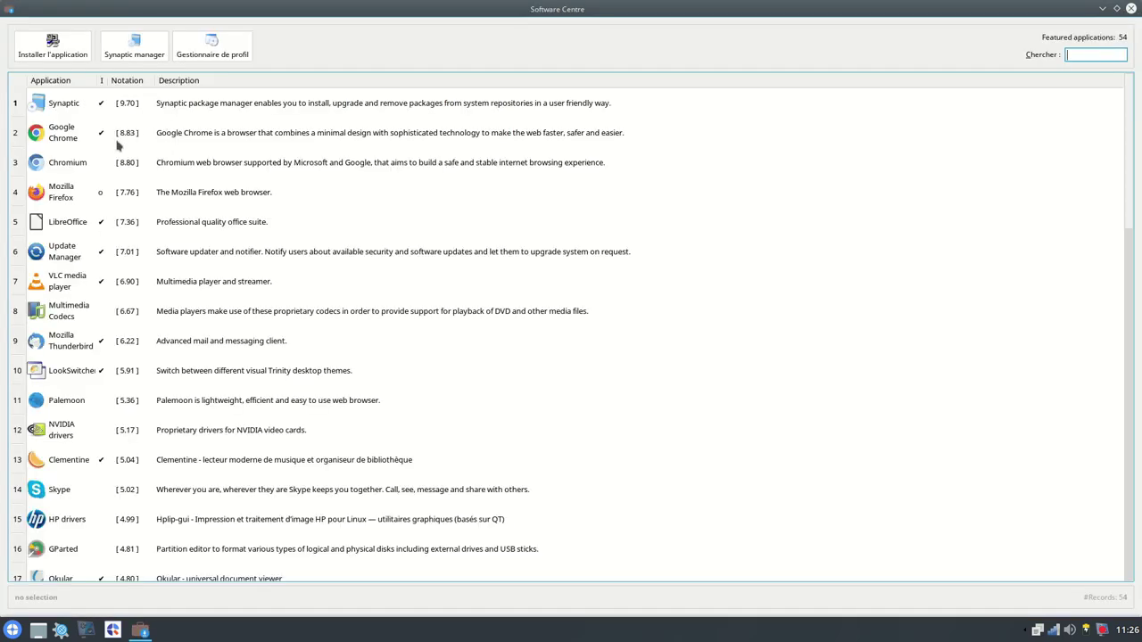
Look through the featured applications in the Software Centre and close its window.
{"action": "scroll", "coordinate": [89, 378], "scroll_direction": "down", "scroll_amount": 2}
{"action": "scroll", "coordinate": [94, 383], "scroll_direction": "down", "scroll_amount": 3}
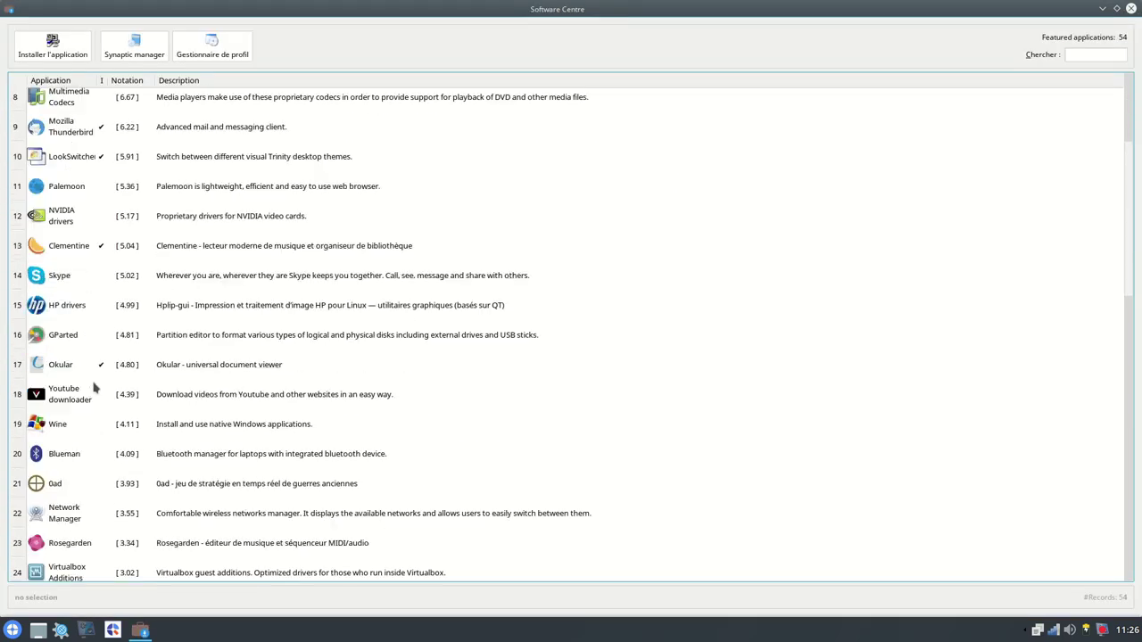
{"action": "scroll", "coordinate": [102, 295], "scroll_direction": "up", "scroll_amount": 3}
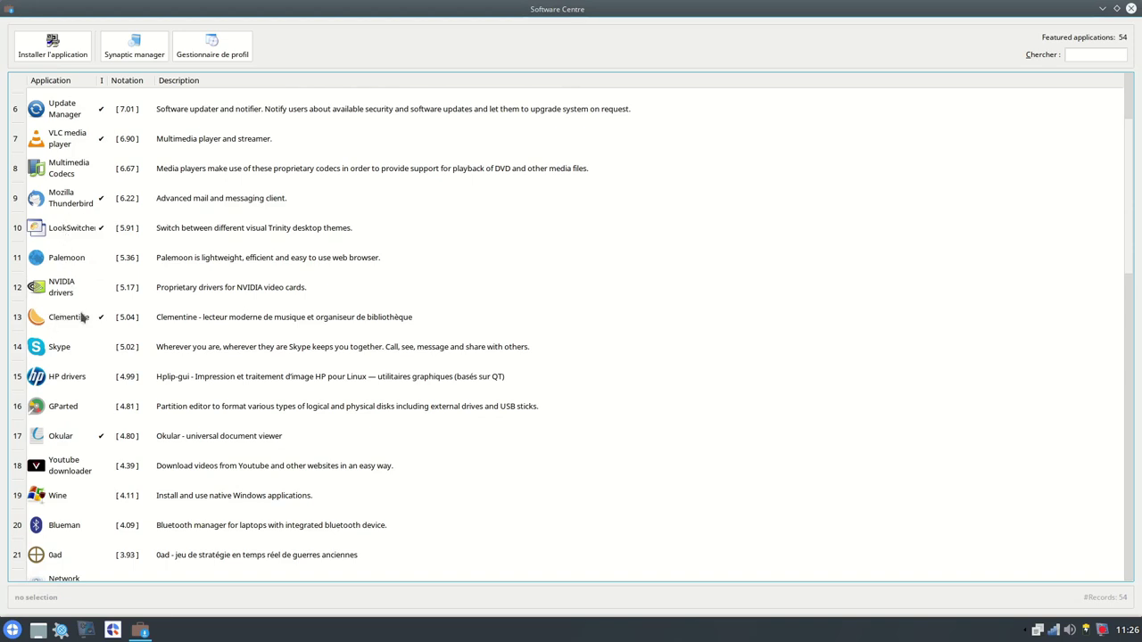
{"action": "left_click", "coordinate": [657, 493]}
{"action": "left_click", "coordinate": [1131, 9]}
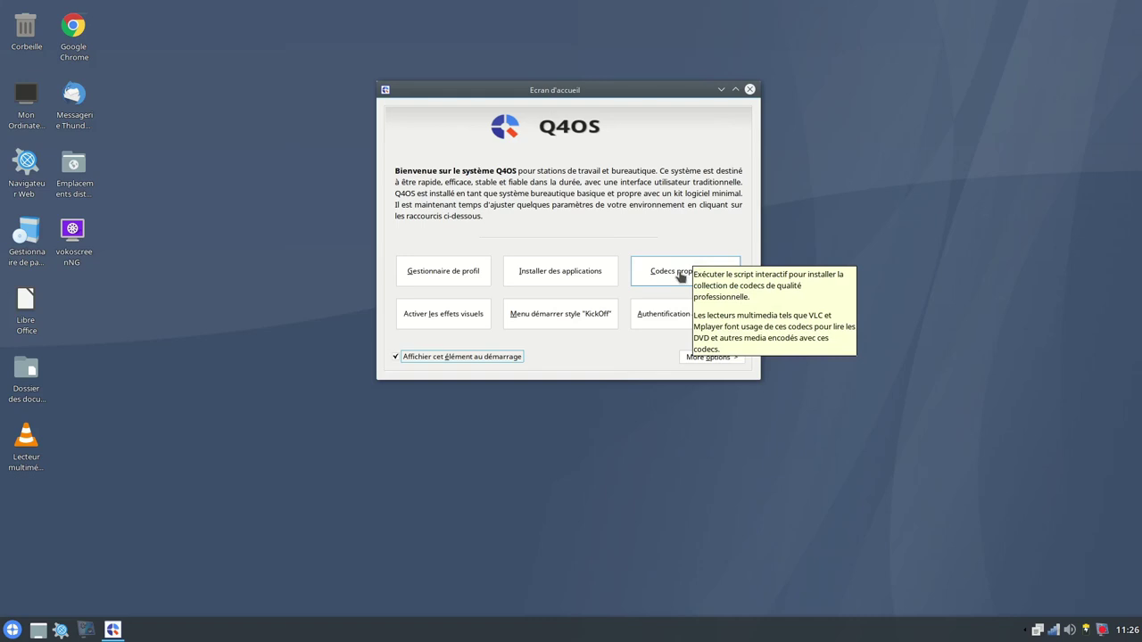
Install the proprietary multimedia codecs from the welcome screen, completing the setup wizard.
{"action": "left_click", "coordinate": [680, 277]}
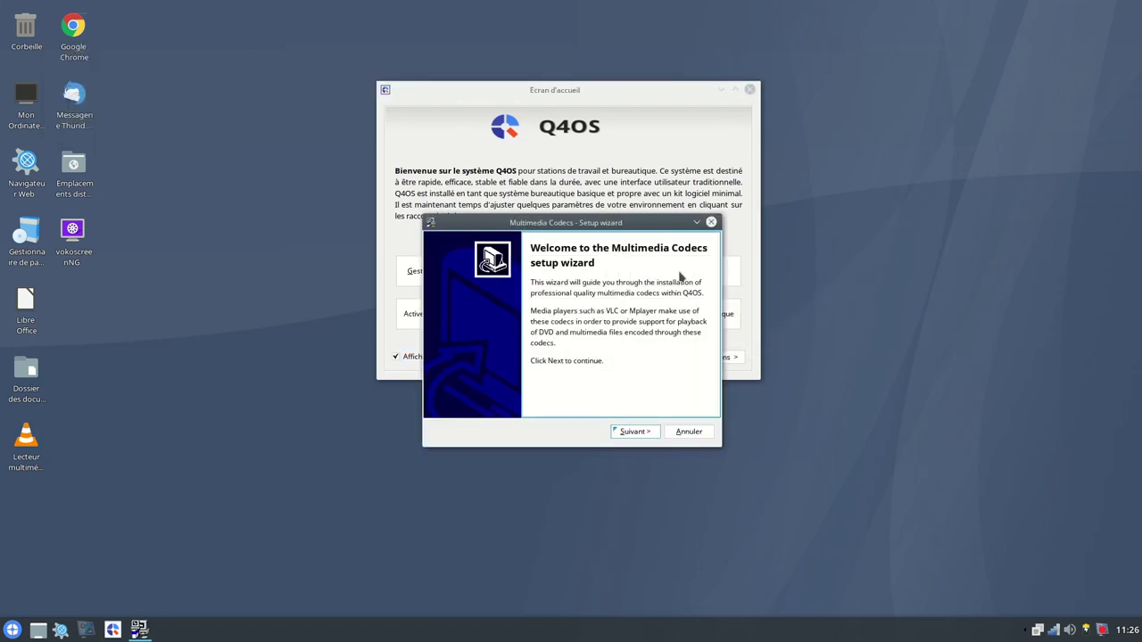
{"action": "left_click", "coordinate": [636, 432]}
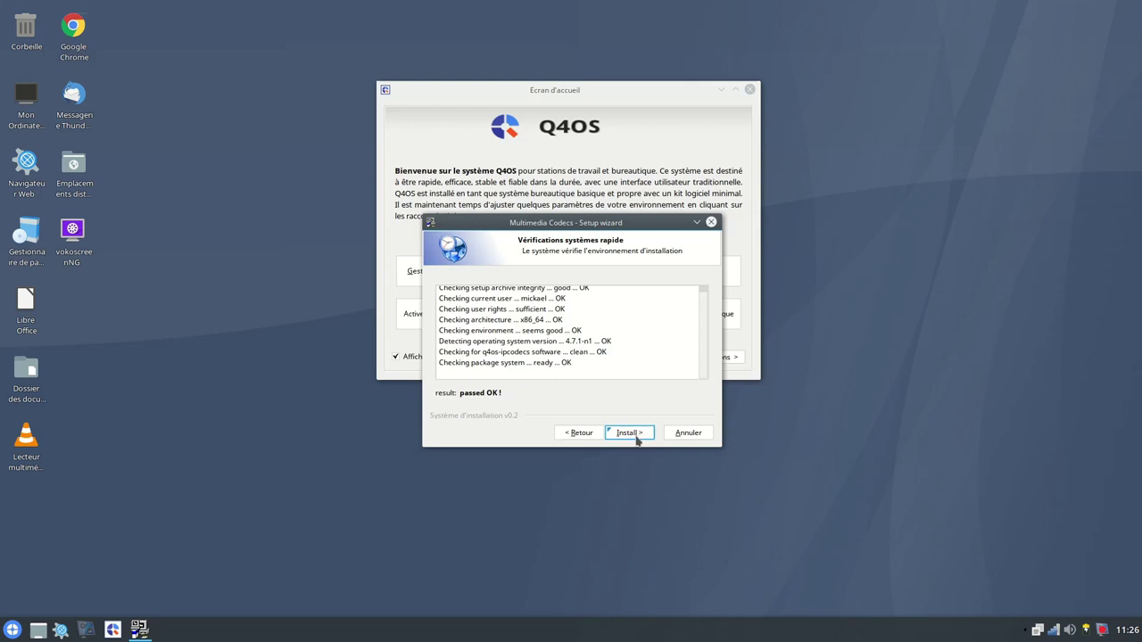
{"action": "left_click", "coordinate": [638, 438]}
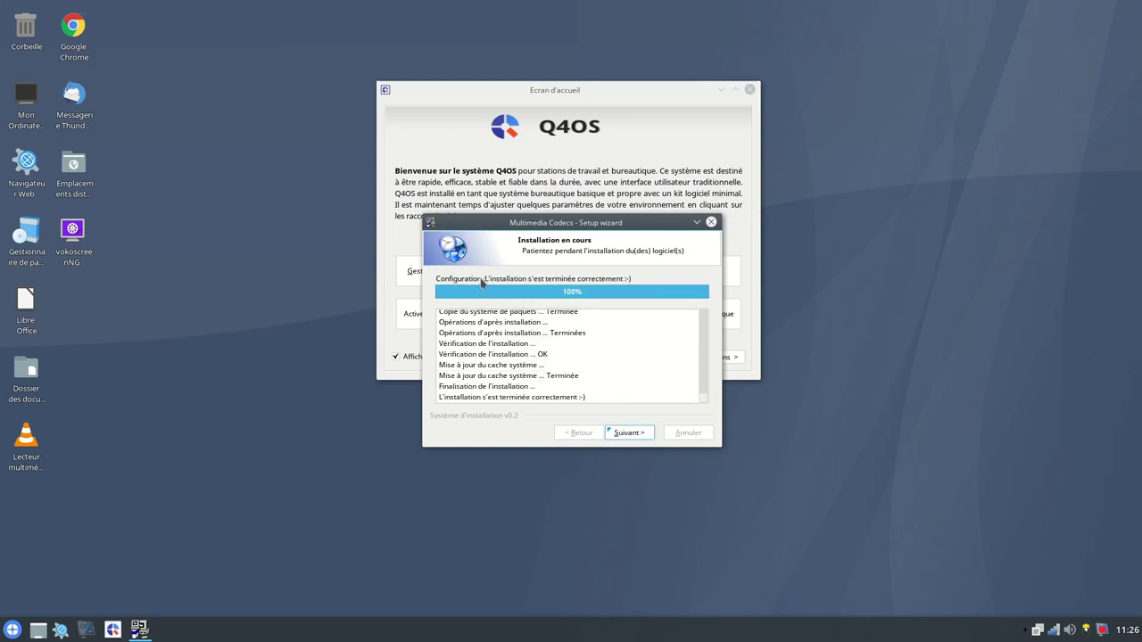
{"action": "left_click", "coordinate": [630, 434]}
{"action": "left_click", "coordinate": [629, 433]}
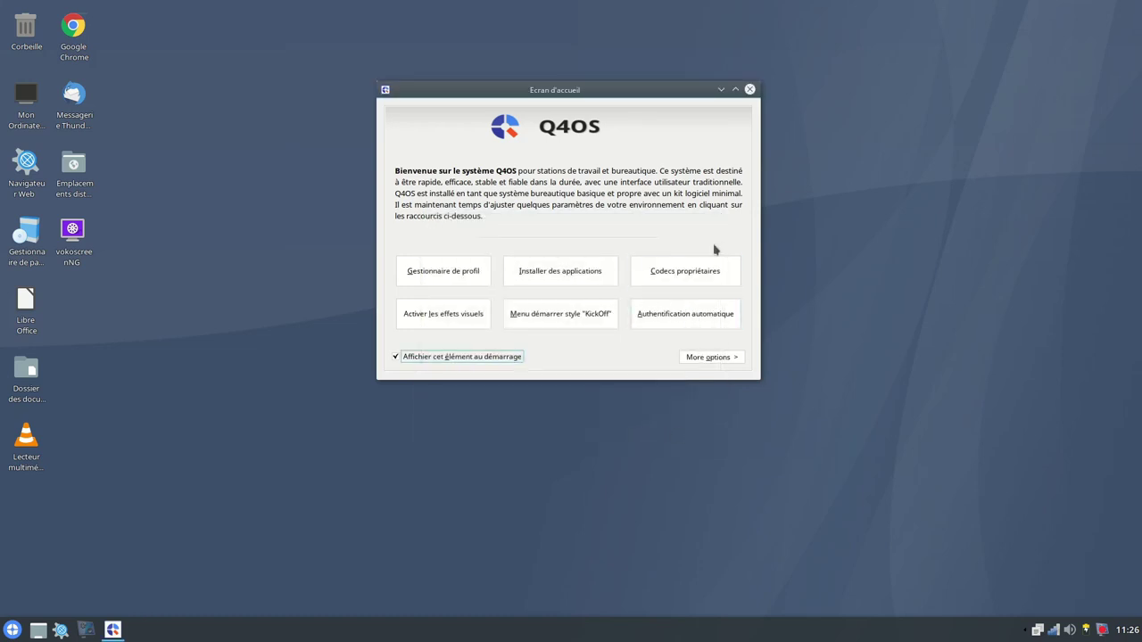
View the visual effects and automatic login prompts from the welcome screen, dismissing each without enabling anything.
{"action": "left_click", "coordinate": [426, 326]}
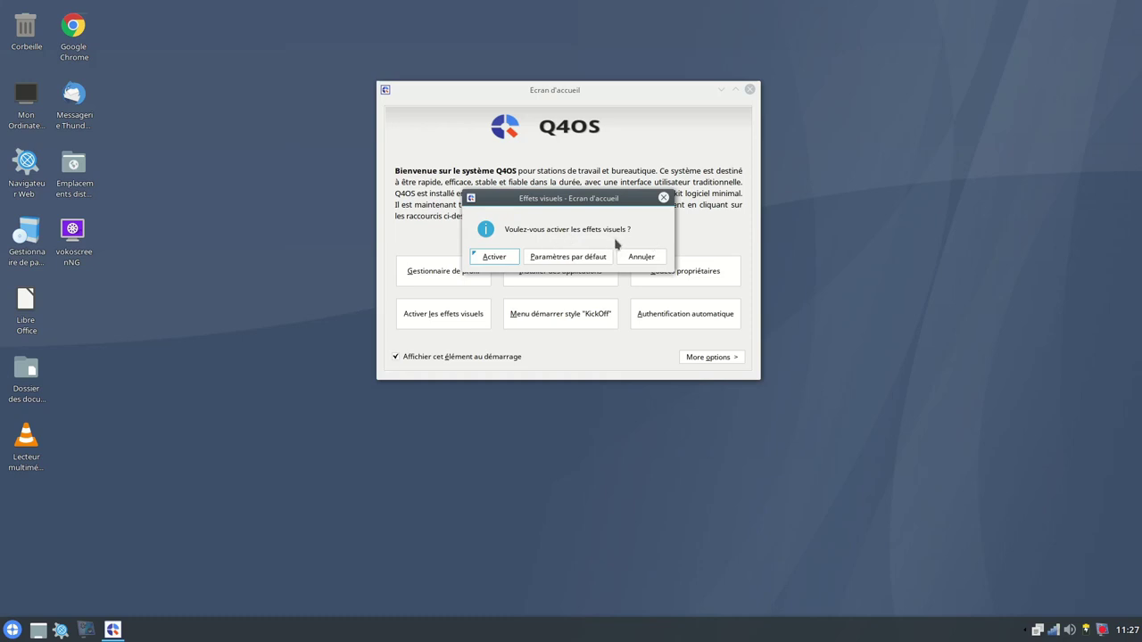
{"action": "left_click", "coordinate": [664, 198]}
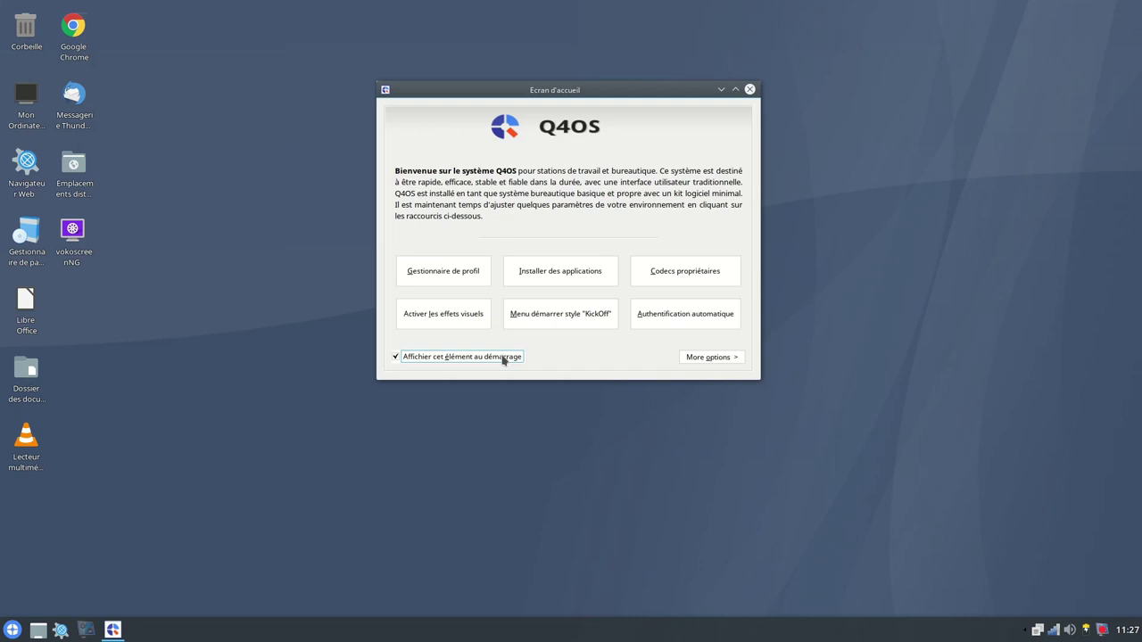
{"action": "left_click", "coordinate": [695, 325]}
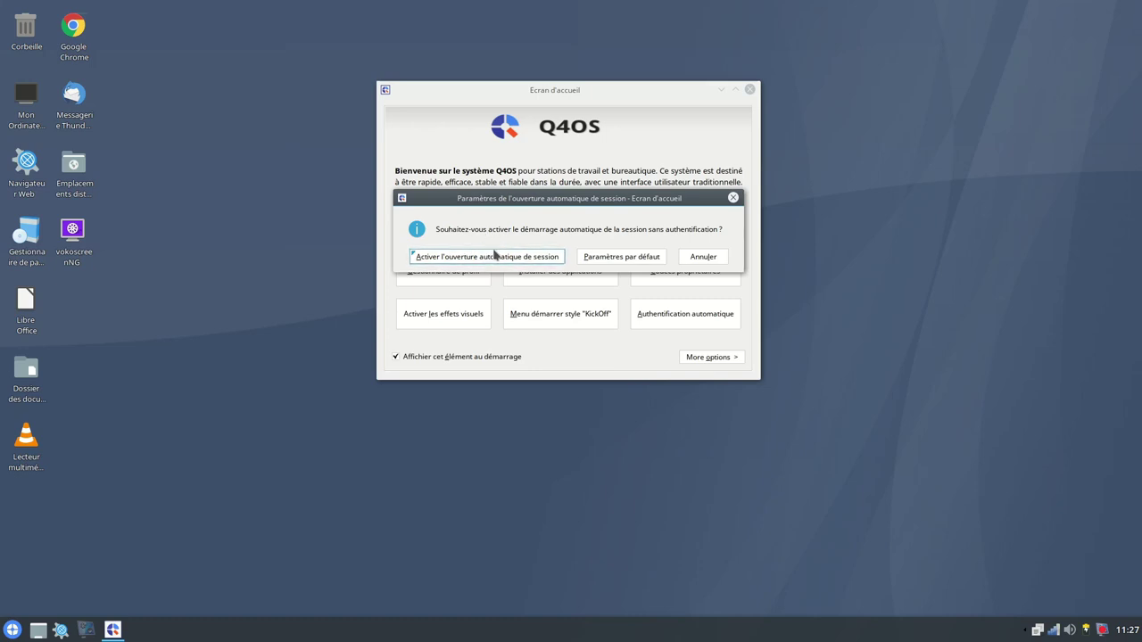
{"action": "left_click", "coordinate": [733, 198]}
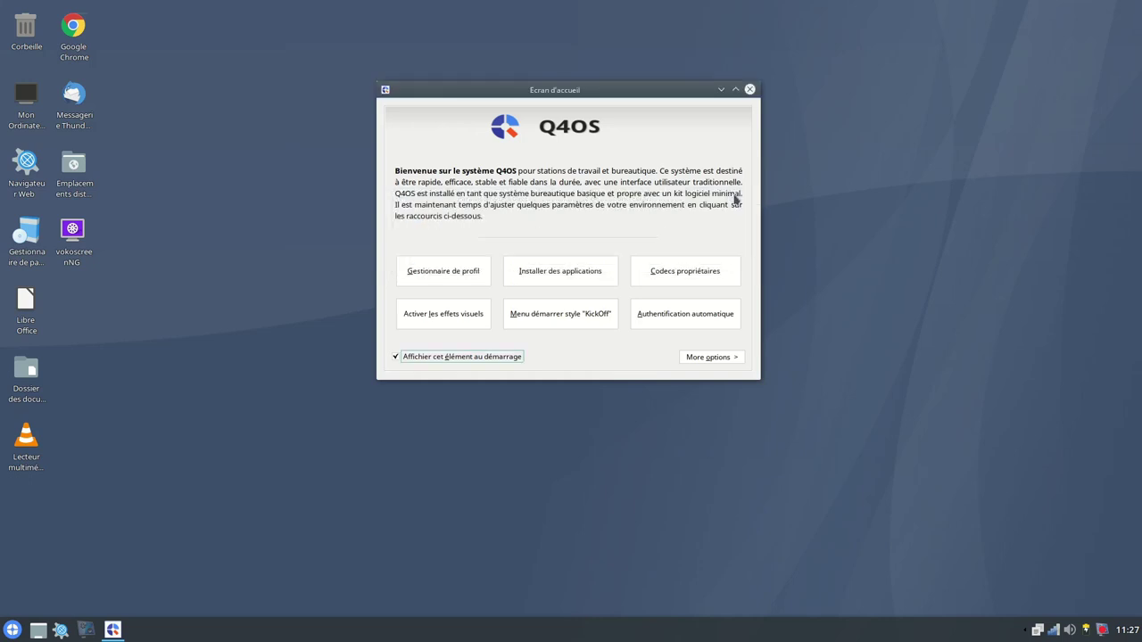
Open the screen scaling tool from the welcome screen's additional options and try enlarging the display with a scaling factor of 1.40.
{"action": "left_click", "coordinate": [699, 361]}
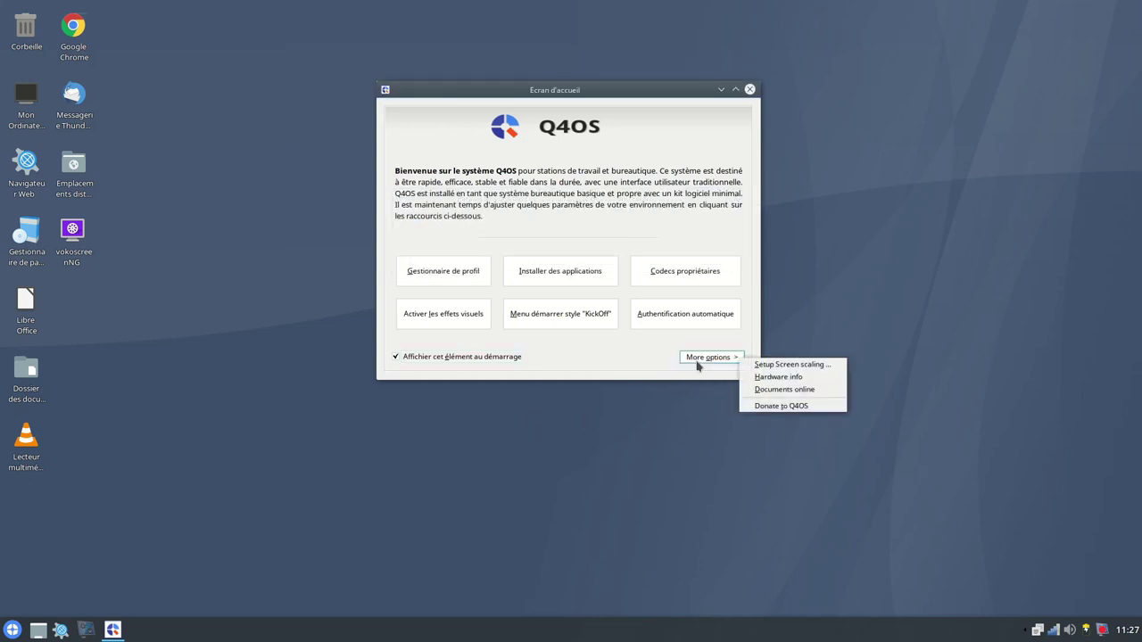
{"action": "left_click", "coordinate": [791, 365]}
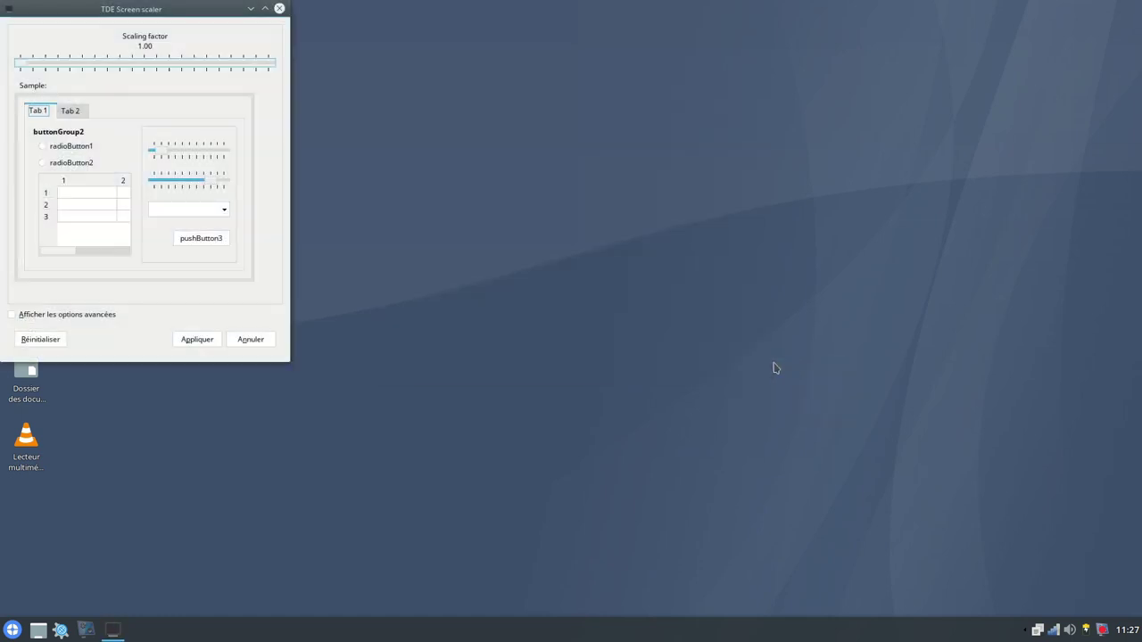
{"action": "left_click_drag", "start_coordinate": [189, 15], "coordinate": [459, 86]}
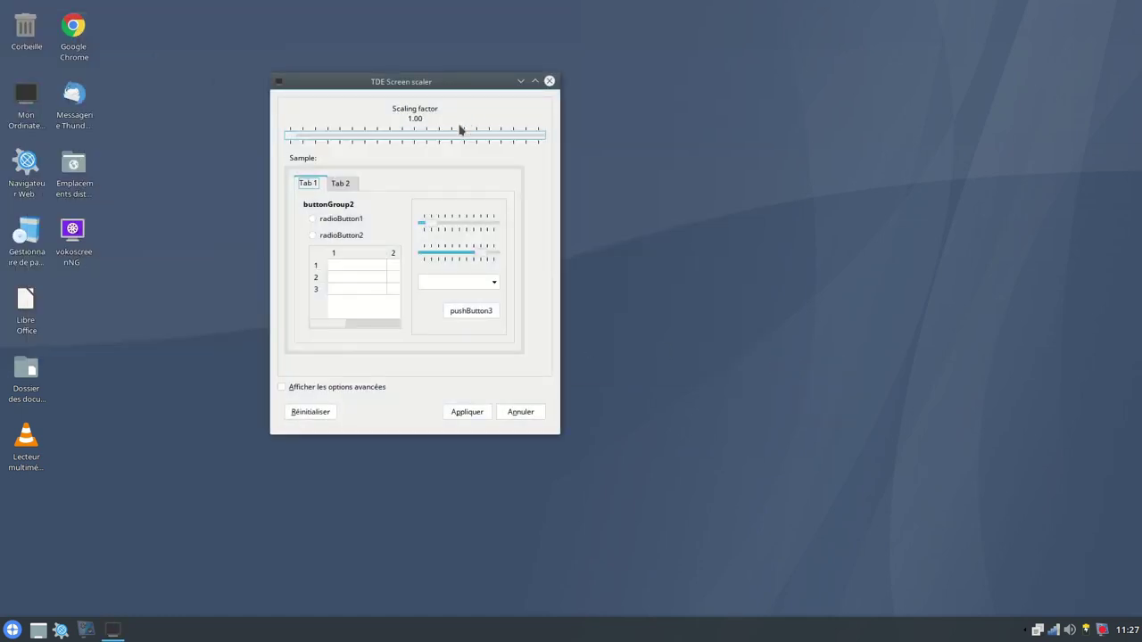
{"action": "left_click_drag", "start_coordinate": [290, 140], "coordinate": [337, 136]}
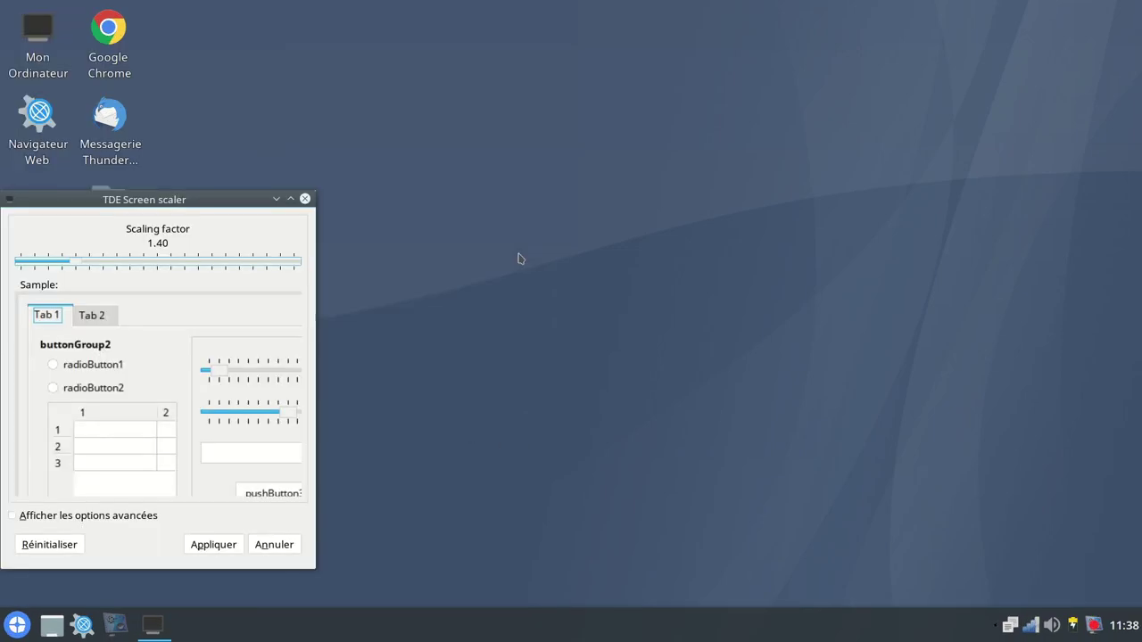
{"action": "left_click_drag", "start_coordinate": [153, 206], "coordinate": [529, 163]}
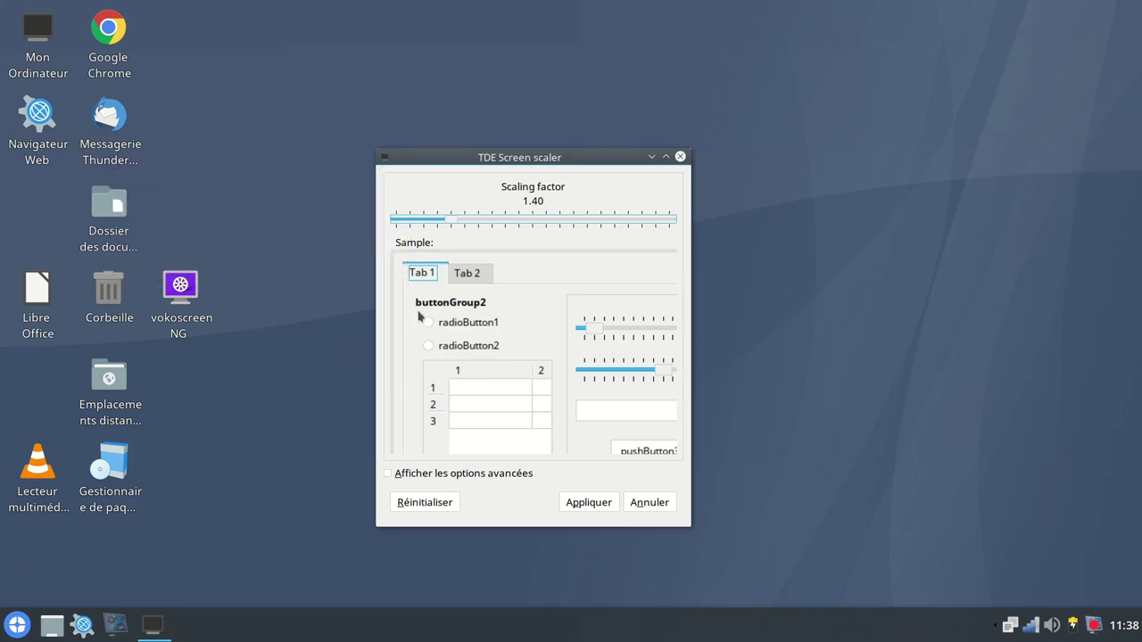
{"action": "left_click_drag", "start_coordinate": [459, 224], "coordinate": [506, 220]}
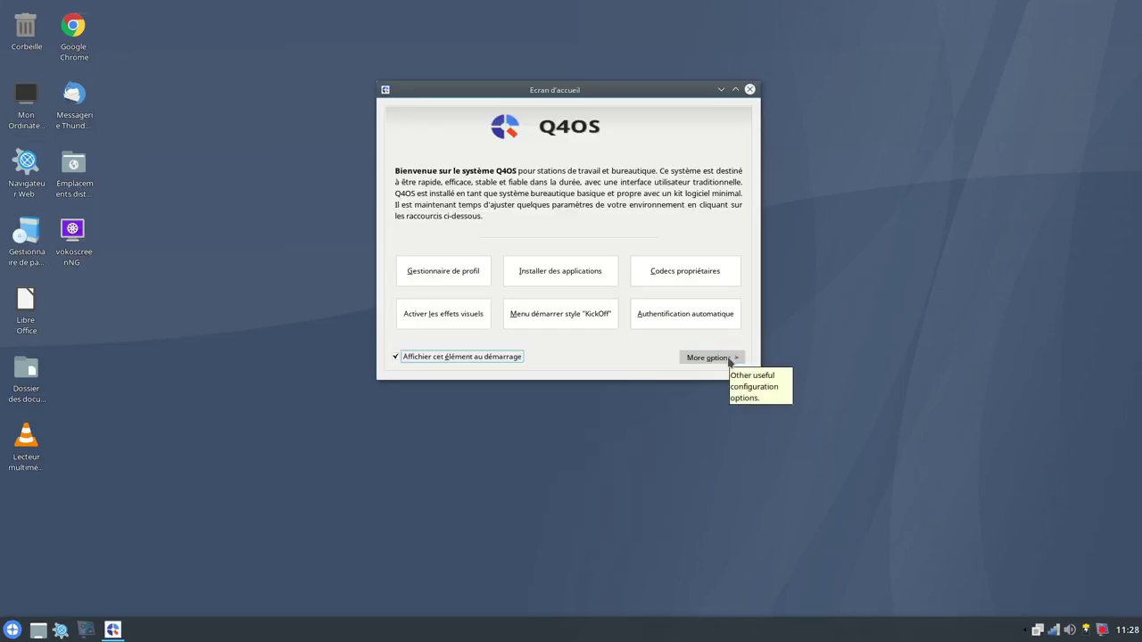
Open Hardware Info from the welcome screen's additional options, view the system and CPU details, and close it.
{"action": "left_click", "coordinate": [724, 358]}
{"action": "left_click", "coordinate": [780, 376]}
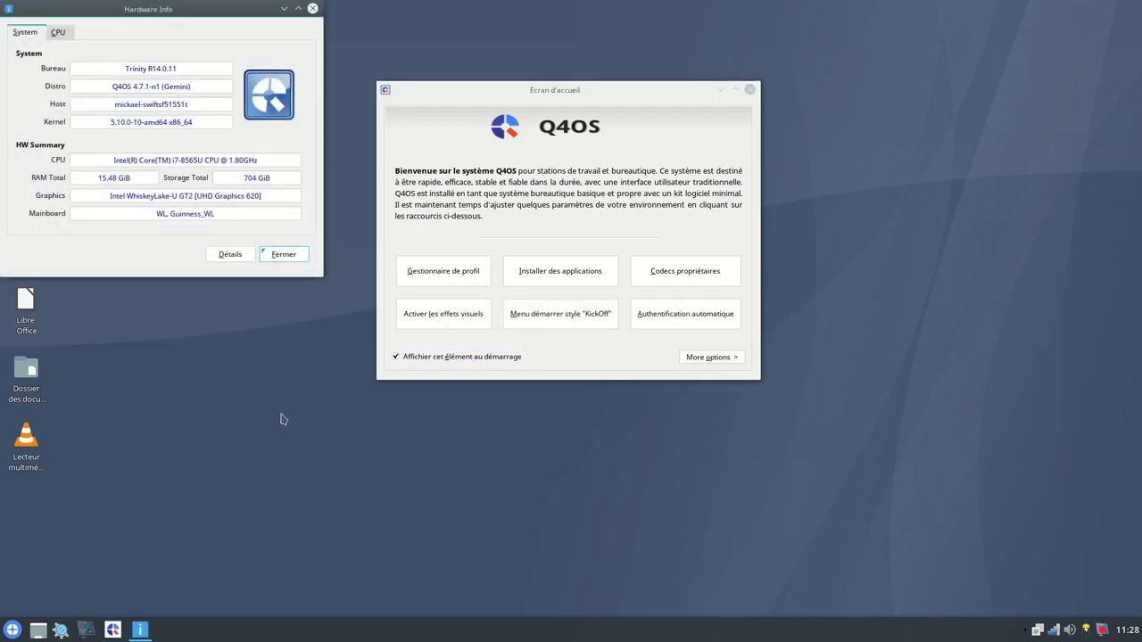
{"action": "left_click_drag", "start_coordinate": [147, 9], "coordinate": [222, 107]}
{"action": "left_click", "coordinate": [132, 130]}
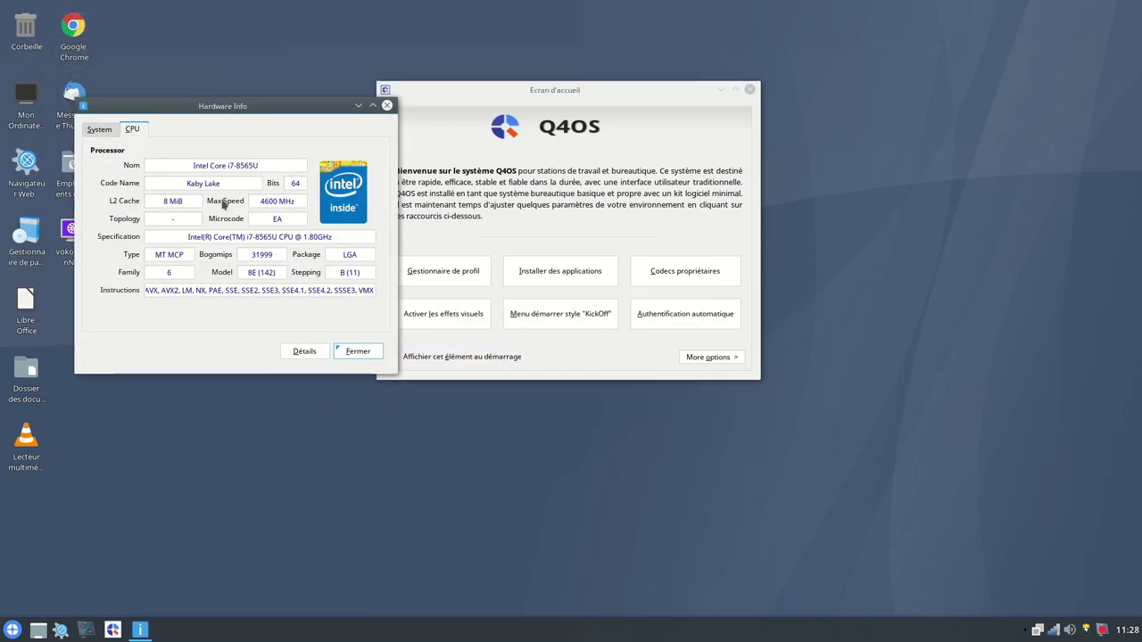
{"action": "left_click", "coordinate": [358, 352]}
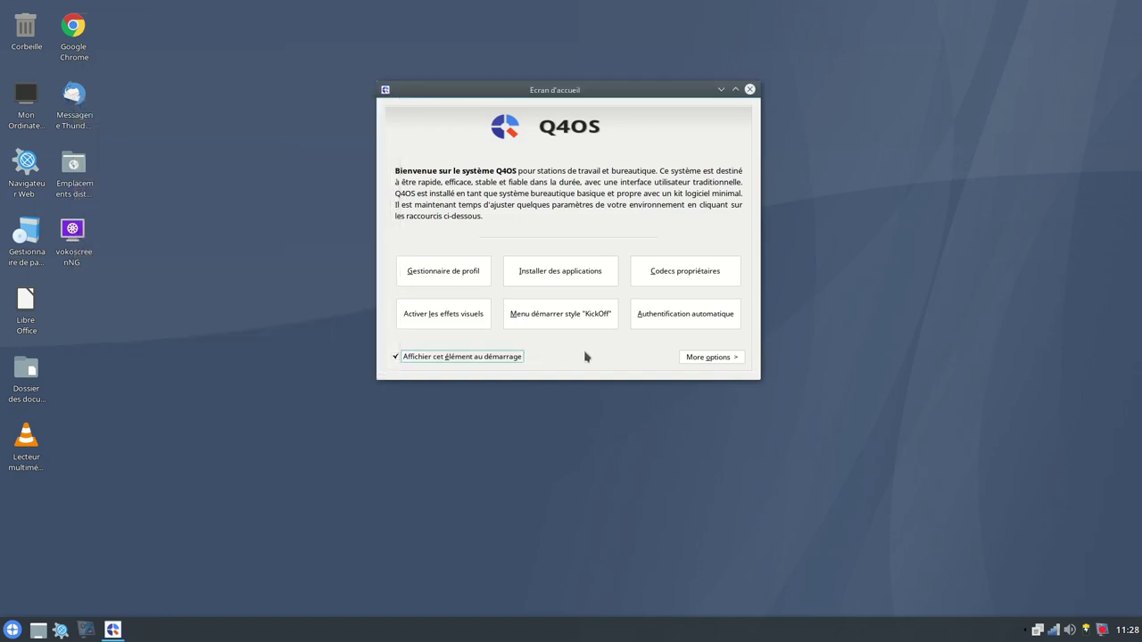
{"action": "left_click", "coordinate": [730, 357]}
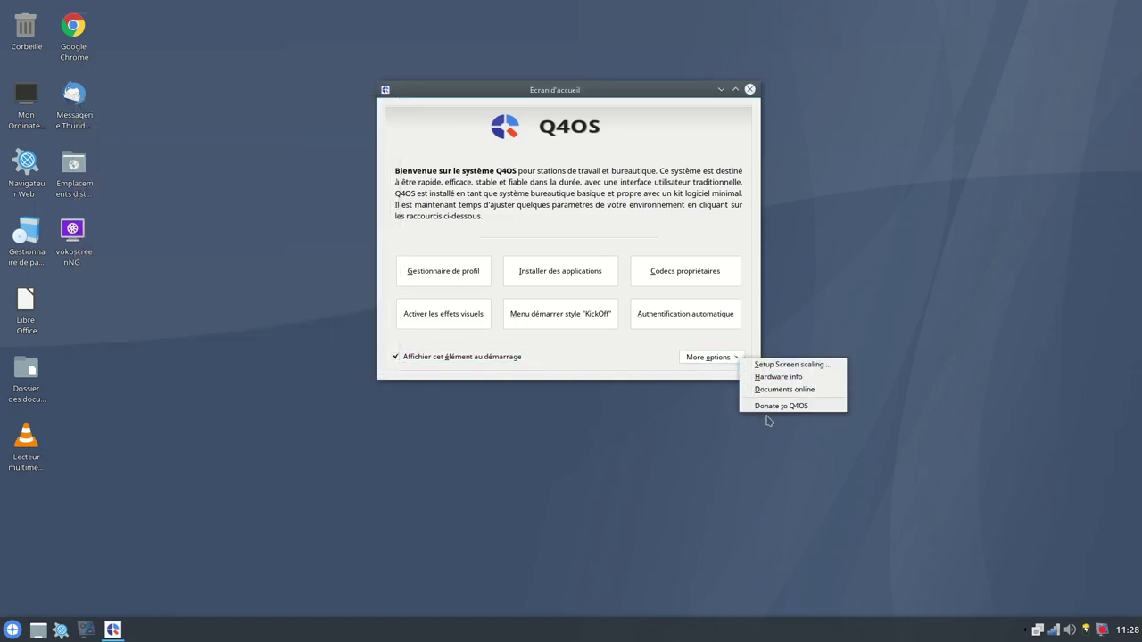
{"action": "left_click", "coordinate": [667, 454]}
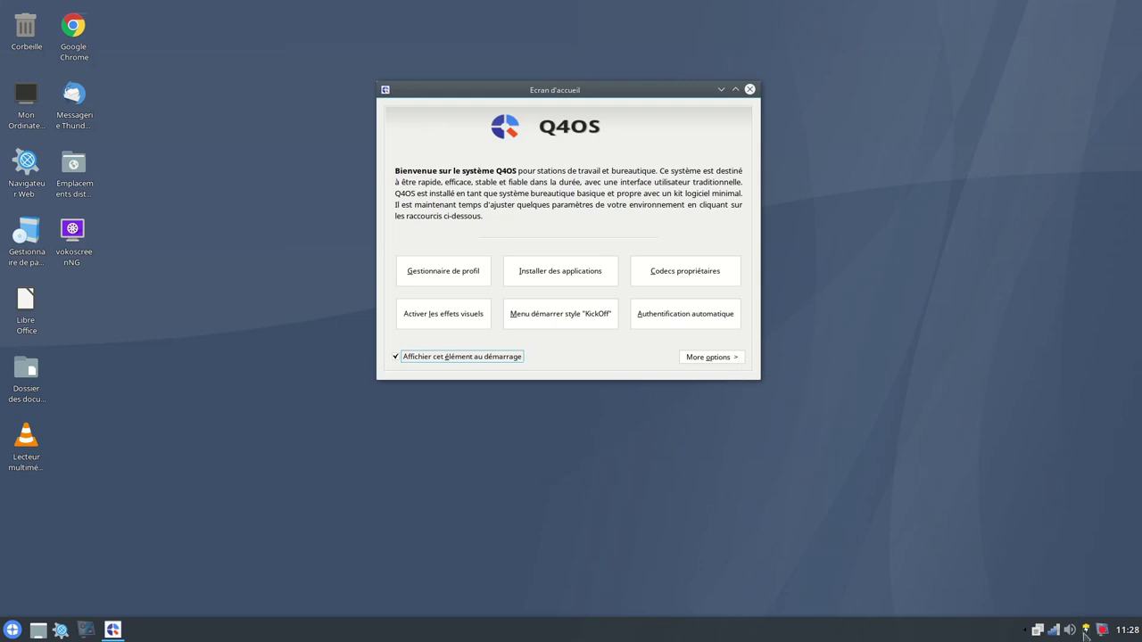
Set the TDEPowersave processor frequency policy to Performance.
{"action": "mouse_move", "coordinate": [1085, 634]}
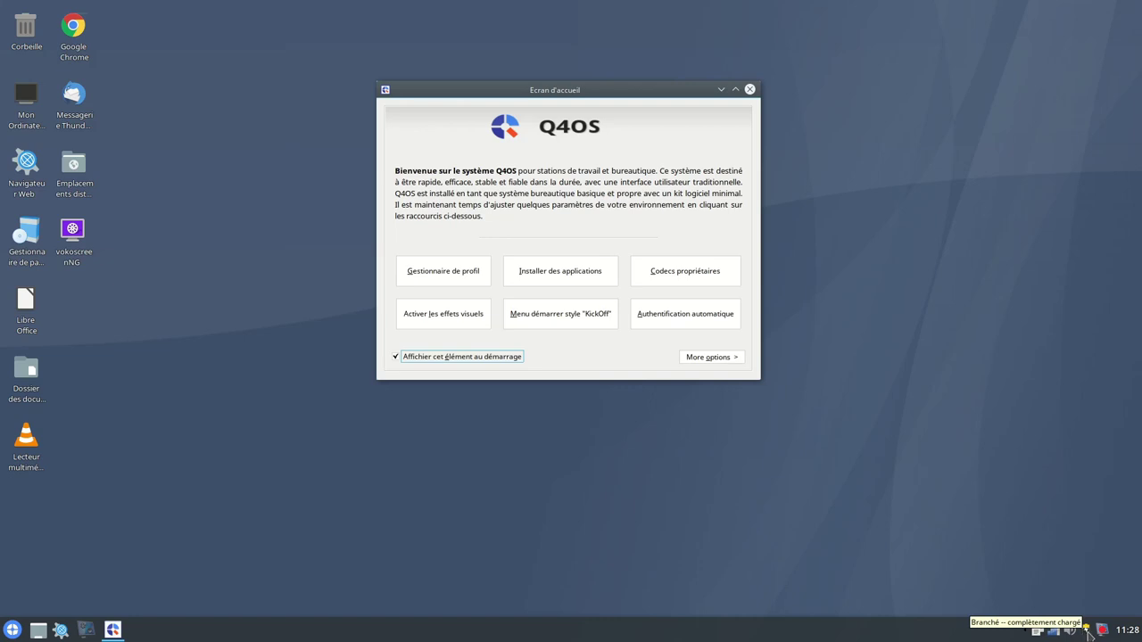
{"action": "right_click", "coordinate": [1088, 632]}
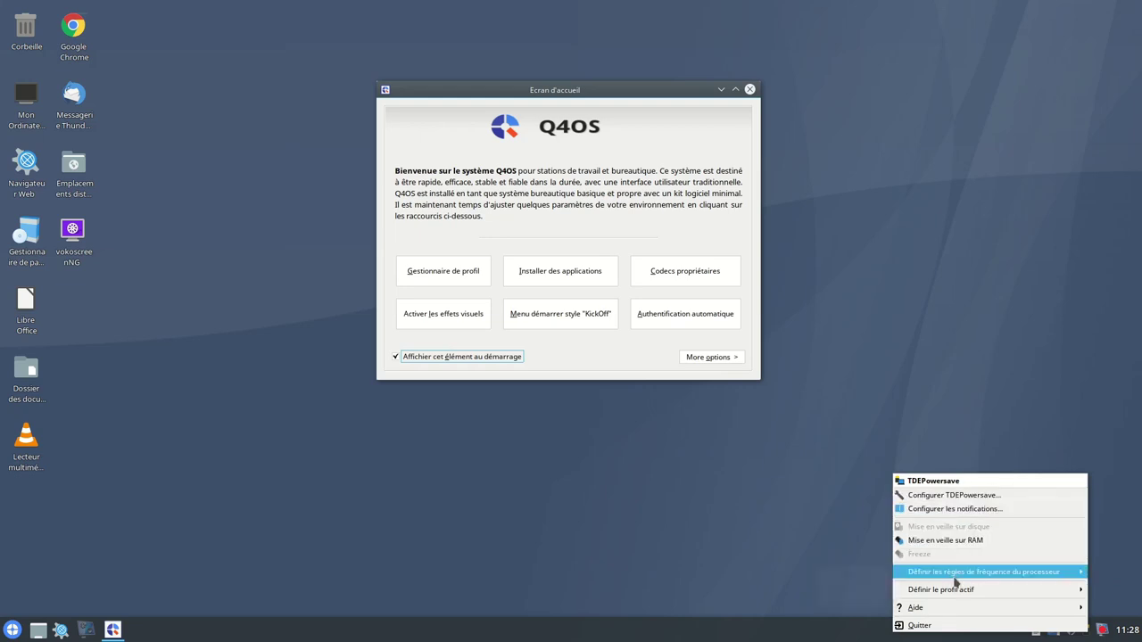
{"action": "mouse_move", "coordinate": [953, 581]}
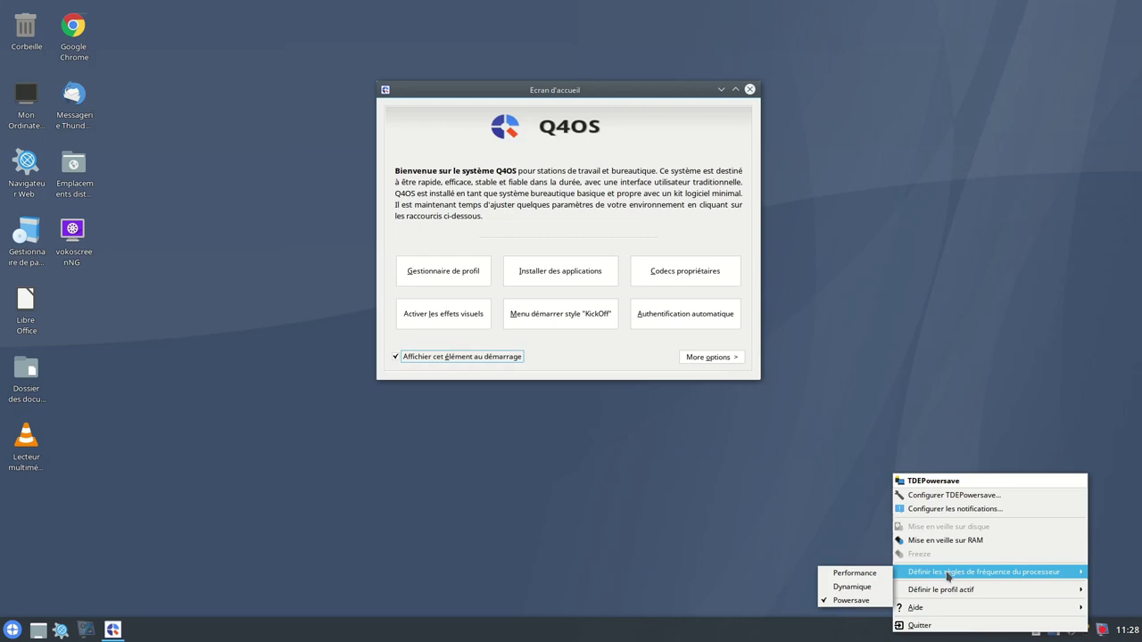
{"action": "left_click", "coordinate": [856, 578]}
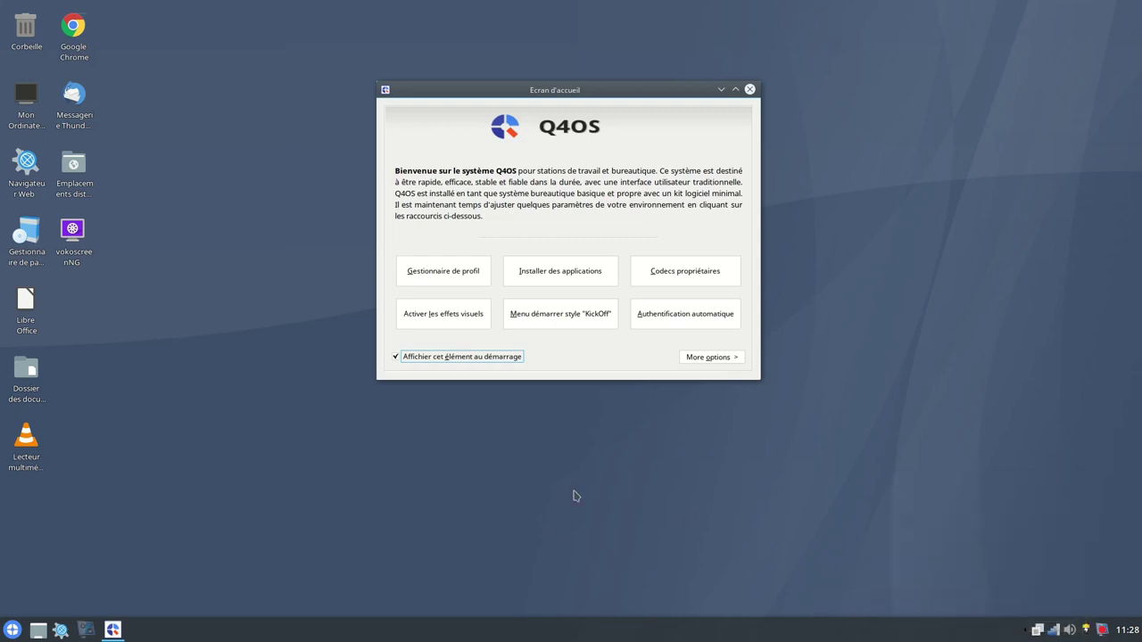
View TDEPowersave's available active profiles and check the selected processor frequency policy, leaving both as they are.
{"action": "right_click", "coordinate": [1086, 632]}
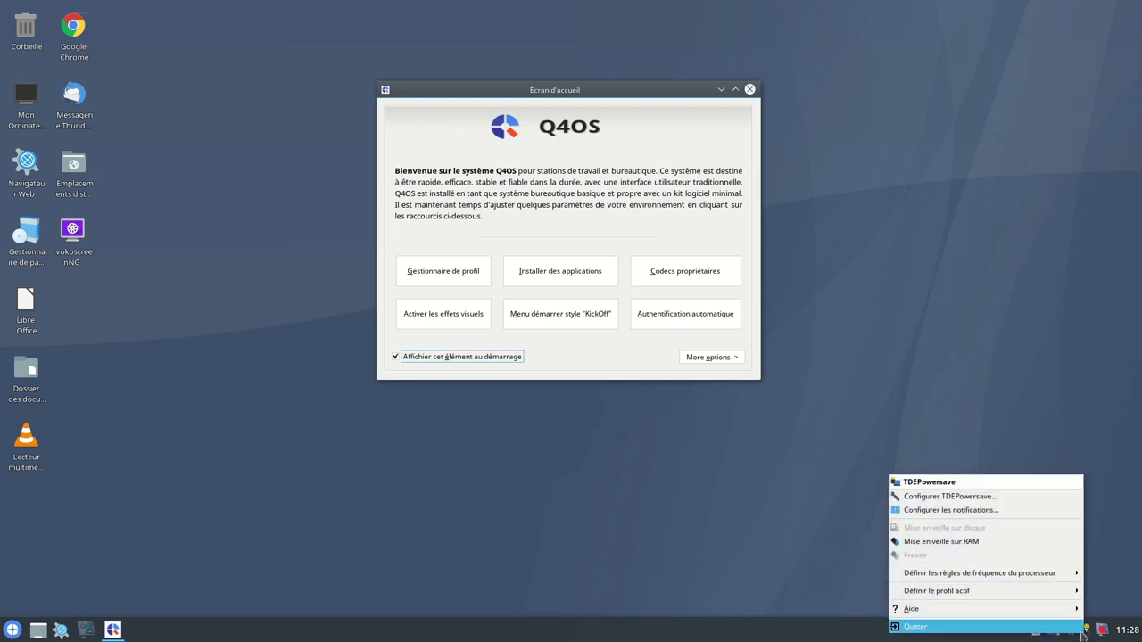
{"action": "mouse_move", "coordinate": [956, 592]}
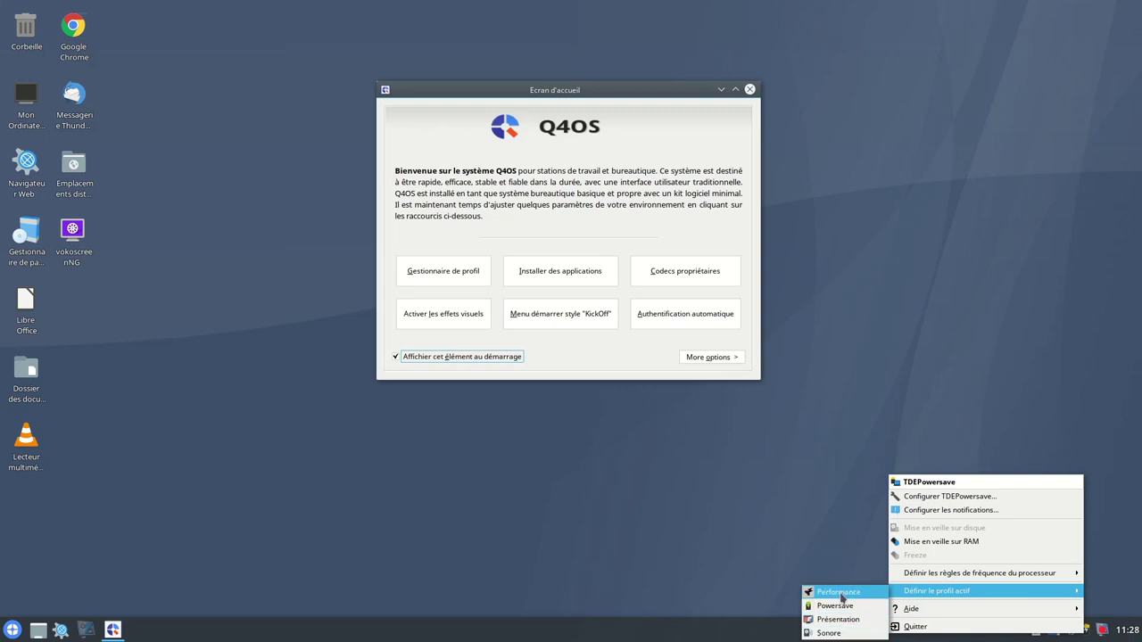
{"action": "mouse_move", "coordinate": [982, 576]}
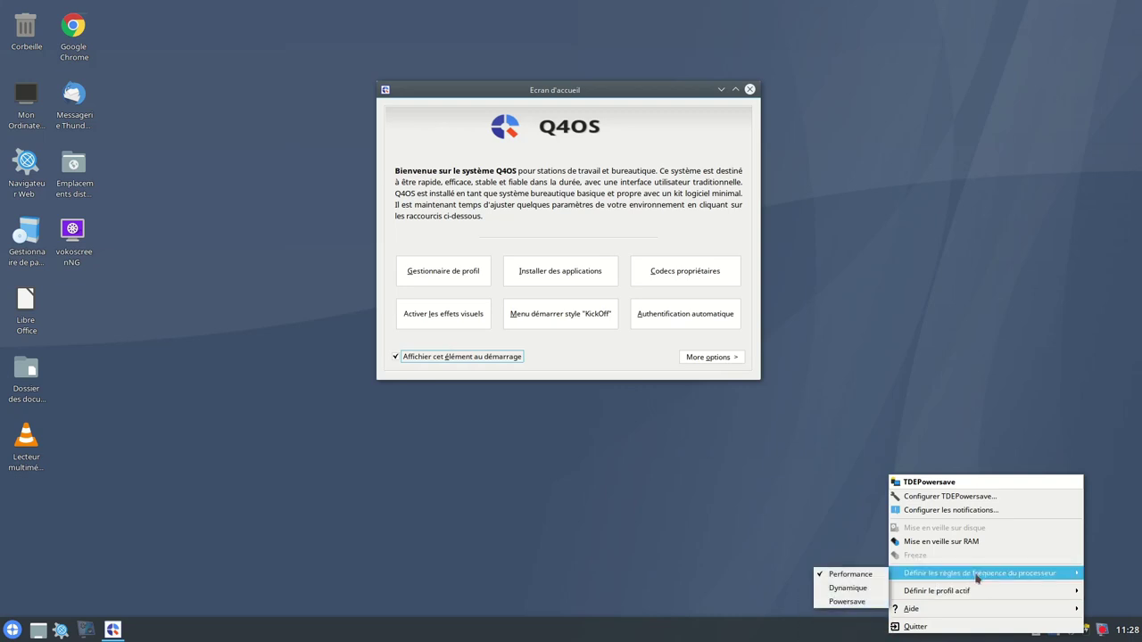
{"action": "left_click", "coordinate": [792, 454]}
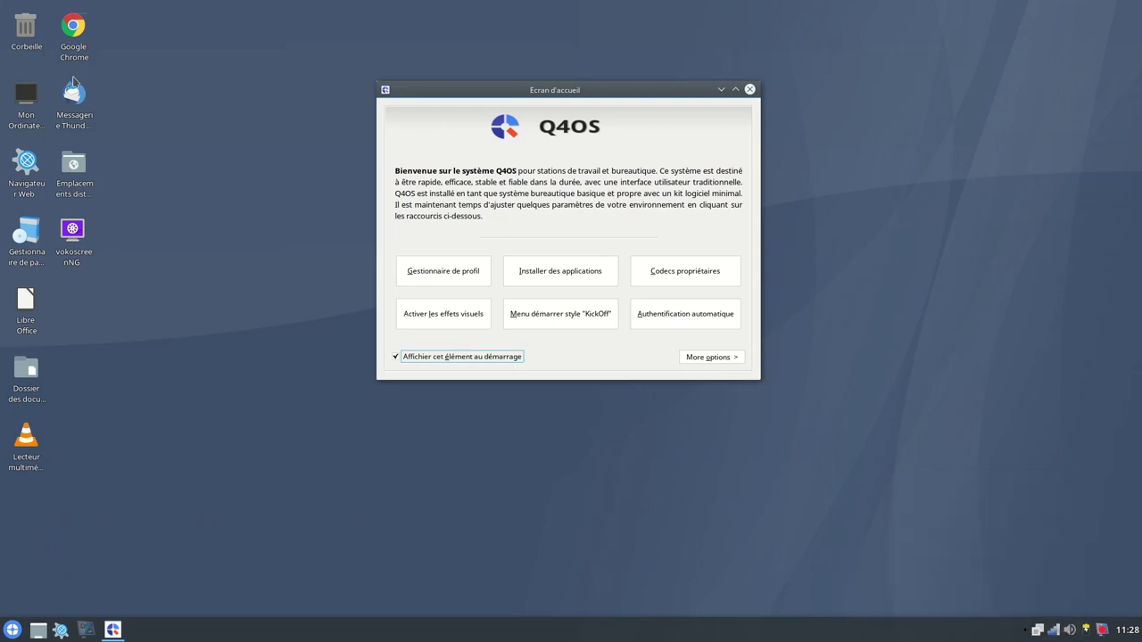
Open Google Chrome maximized and enlarge the "Htop à vide" page at libreaquimperle.blogspot.com/p/htop-vide.html to examine the distribution comparison table.
{"action": "left_click", "coordinate": [71, 36]}
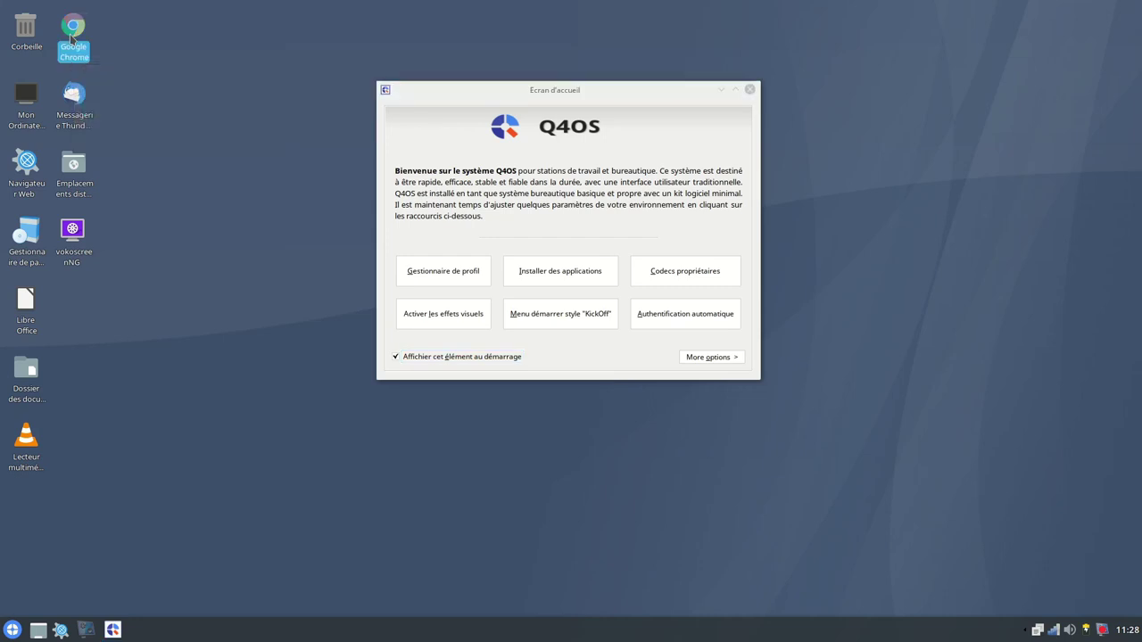
{"action": "double_click", "coordinate": [70, 36]}
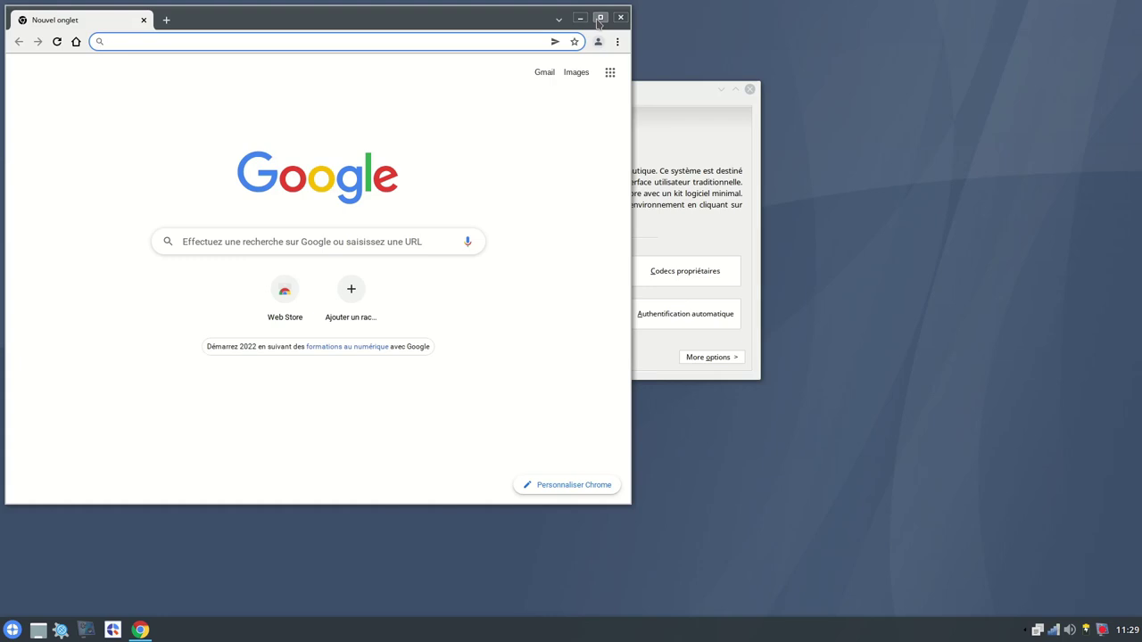
{"action": "left_click", "coordinate": [599, 18]}
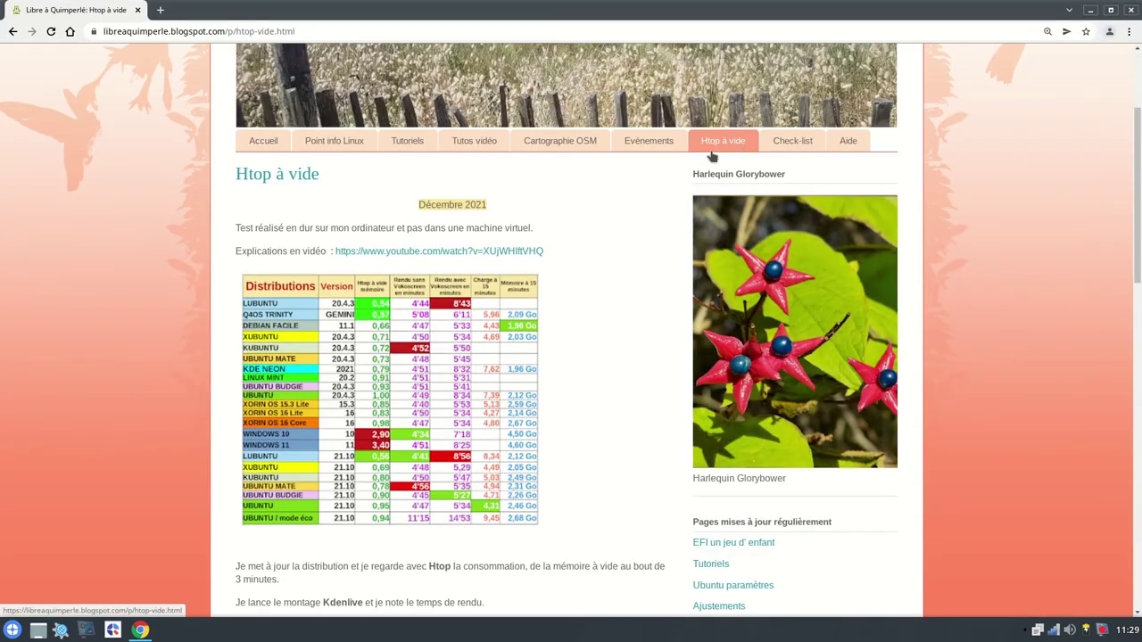
{"action": "key", "text": "ctrl+plus"}
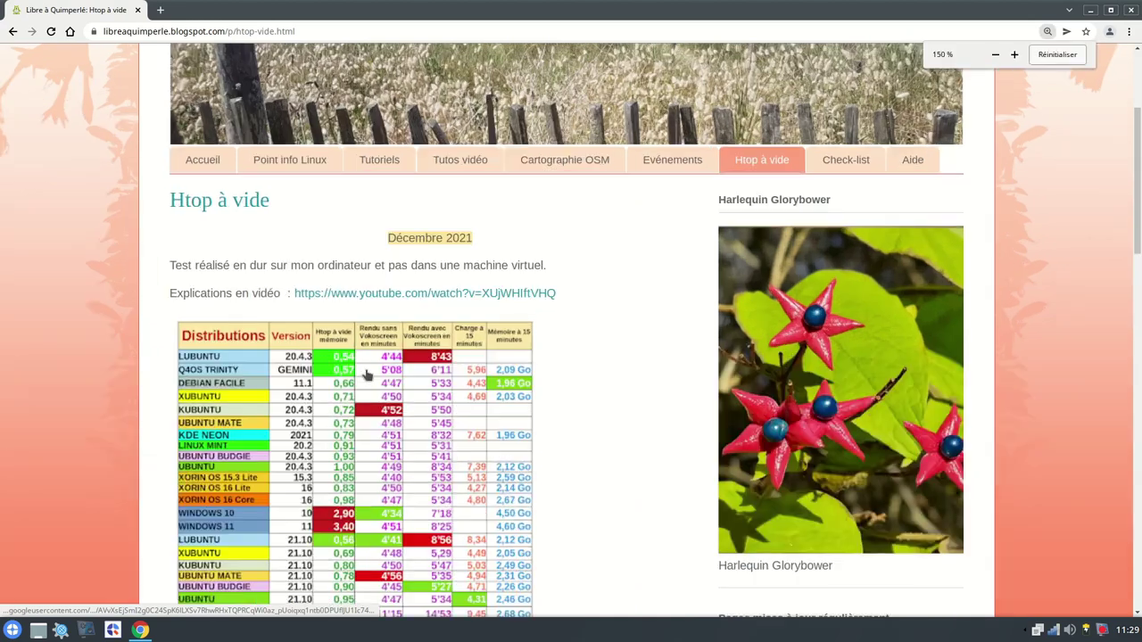
{"action": "key", "text": "ctrl+plus"}
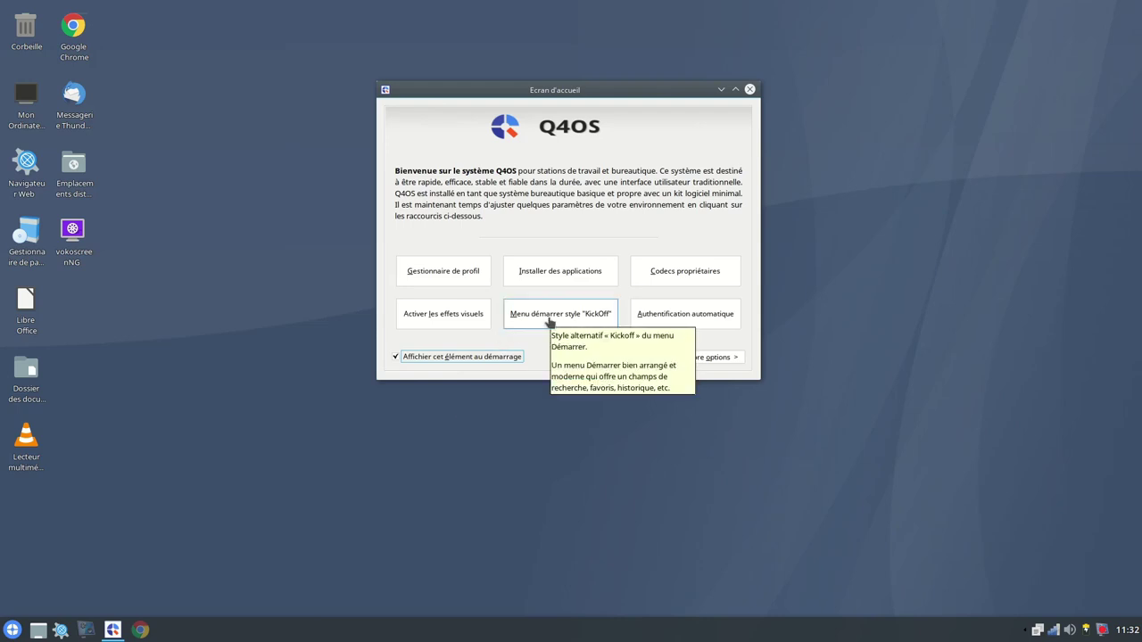
Apply the "KickOff" start menu style from the welcome screen, keeping the Q4OS menu structure.
{"action": "left_click", "coordinate": [550, 323]}
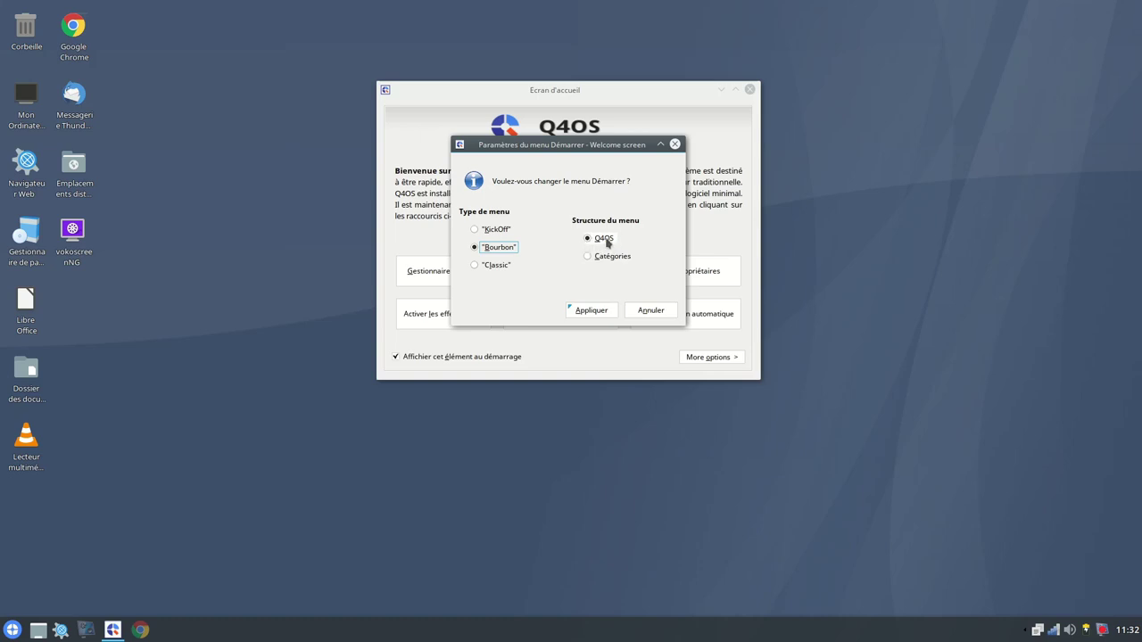
{"action": "left_click", "coordinate": [474, 230]}
{"action": "left_click", "coordinate": [593, 311]}
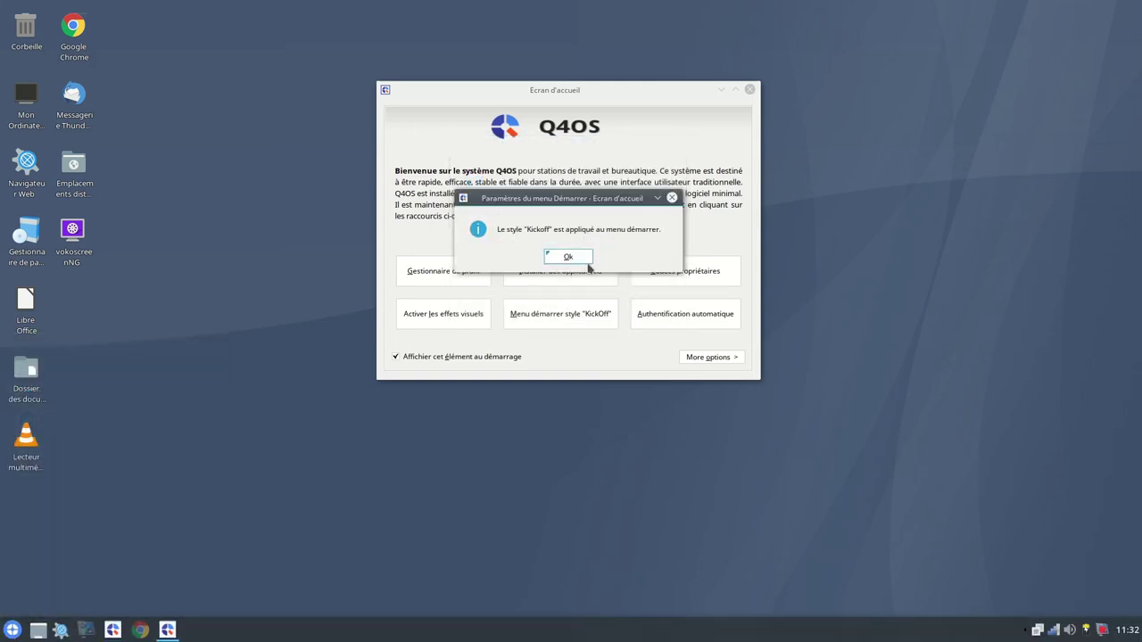
{"action": "left_click", "coordinate": [576, 260]}
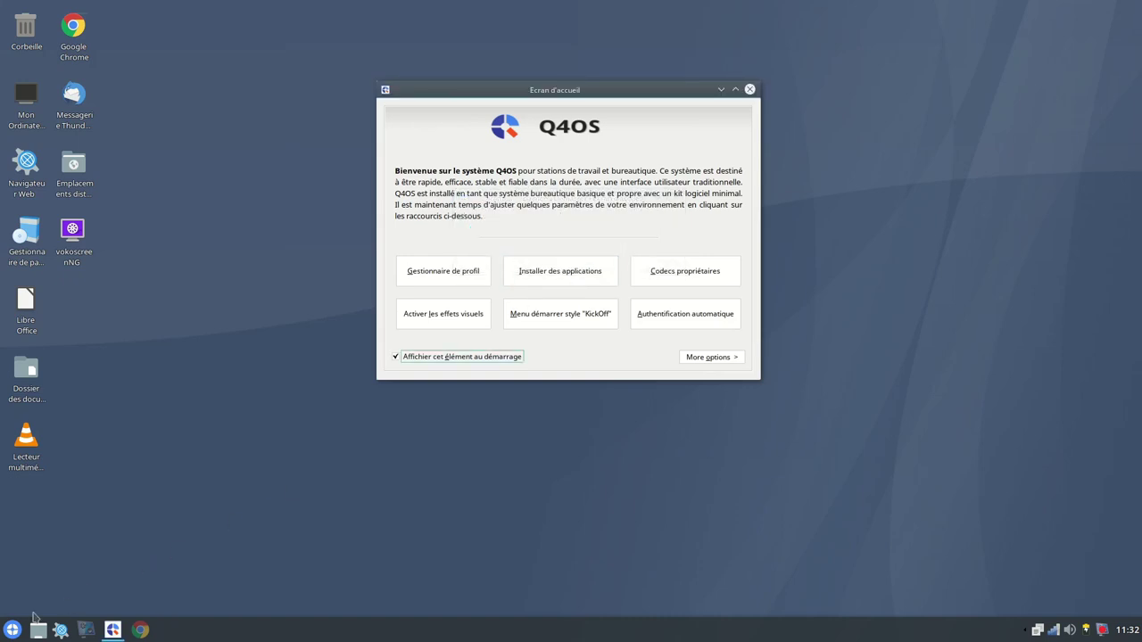
Open the KickOff start menu and look through its Applications, Ordinateur, Historique and Quitter sections.
{"action": "left_click", "coordinate": [7, 631]}
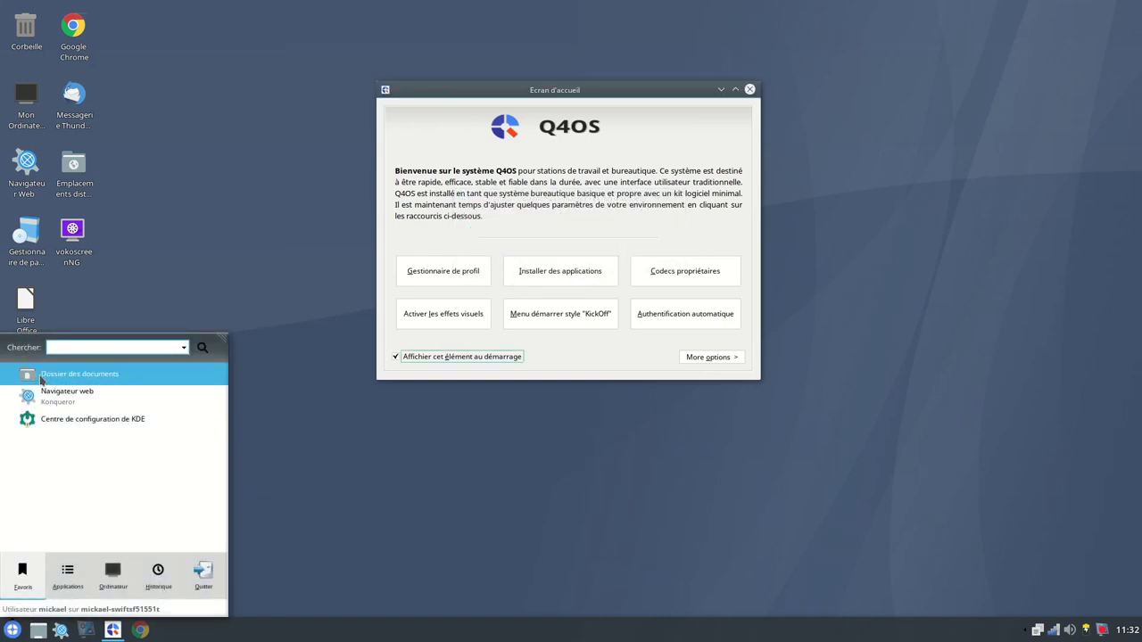
{"action": "left_click", "coordinate": [65, 585]}
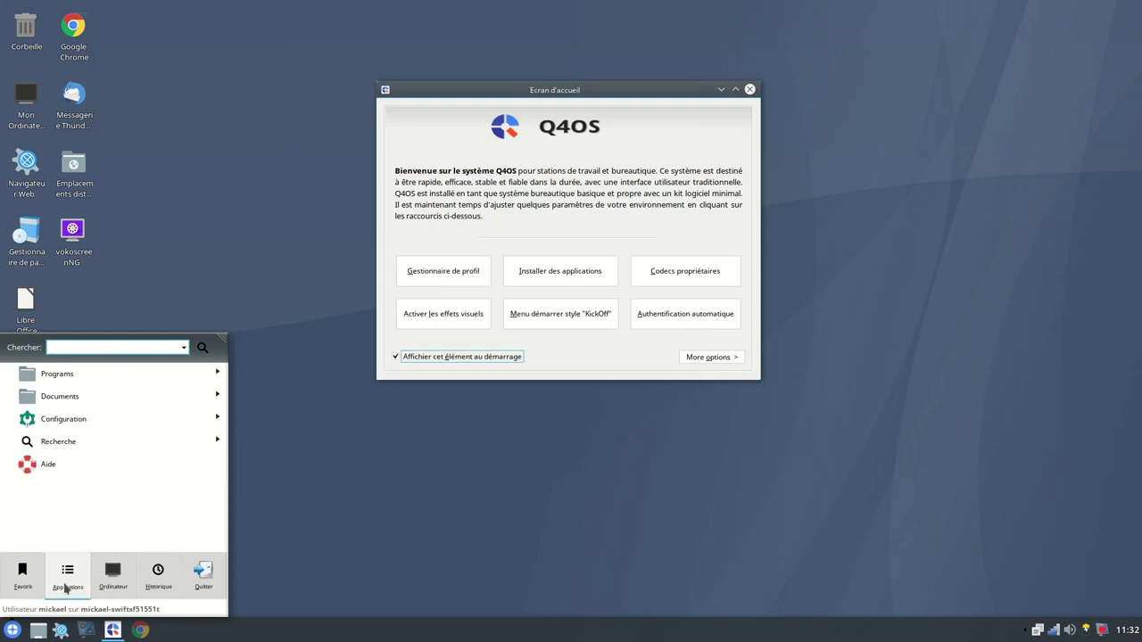
{"action": "left_click", "coordinate": [113, 578]}
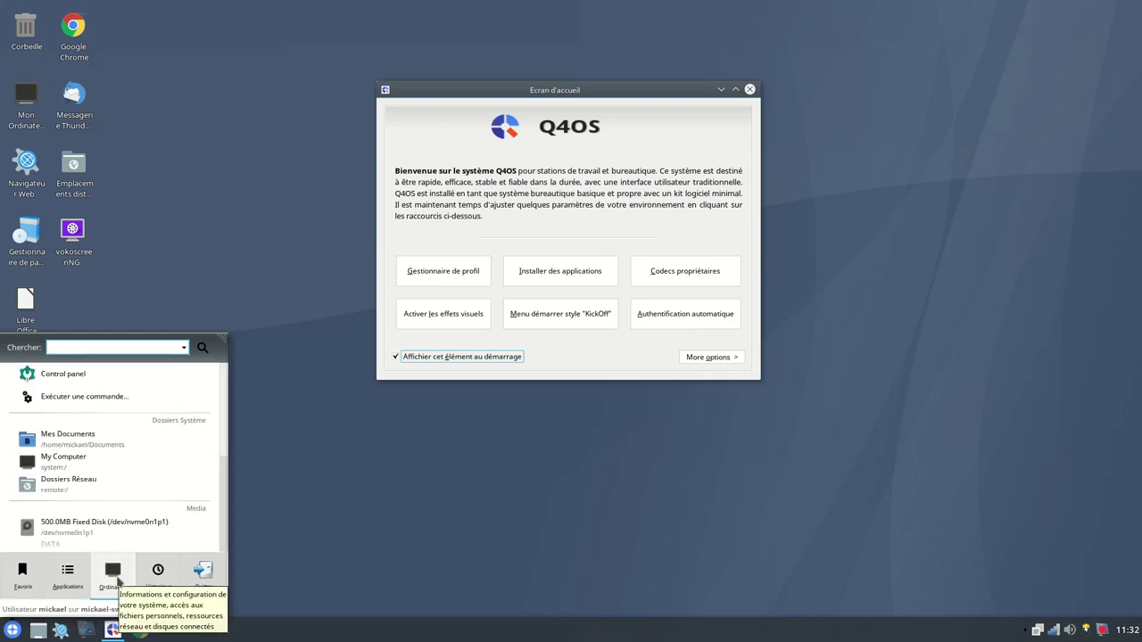
{"action": "left_click", "coordinate": [154, 582]}
{"action": "left_click", "coordinate": [206, 582]}
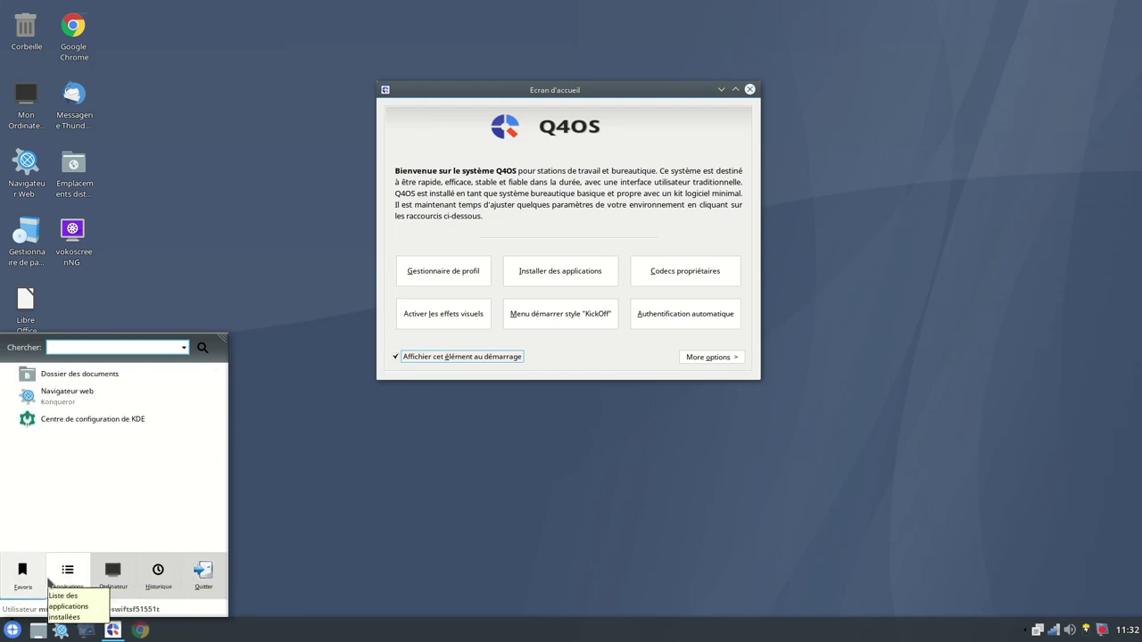
Browse the application categories under Programs > Accessoires in the KickOff menu and return to the top level of Applications.
{"action": "mouse_move", "coordinate": [34, 583]}
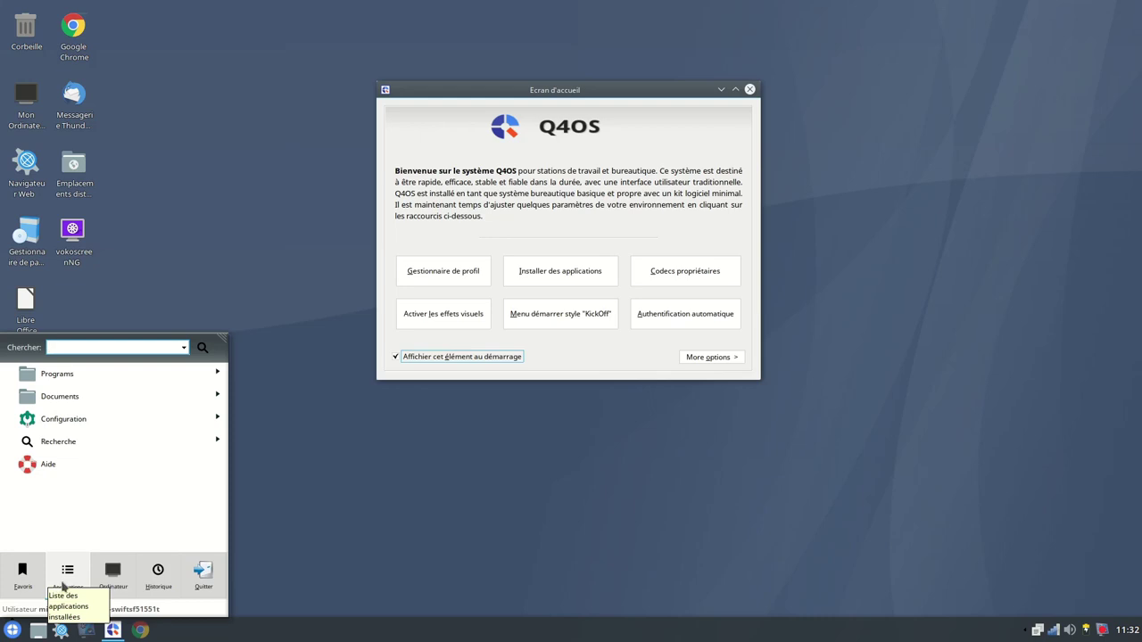
{"action": "left_click", "coordinate": [60, 376]}
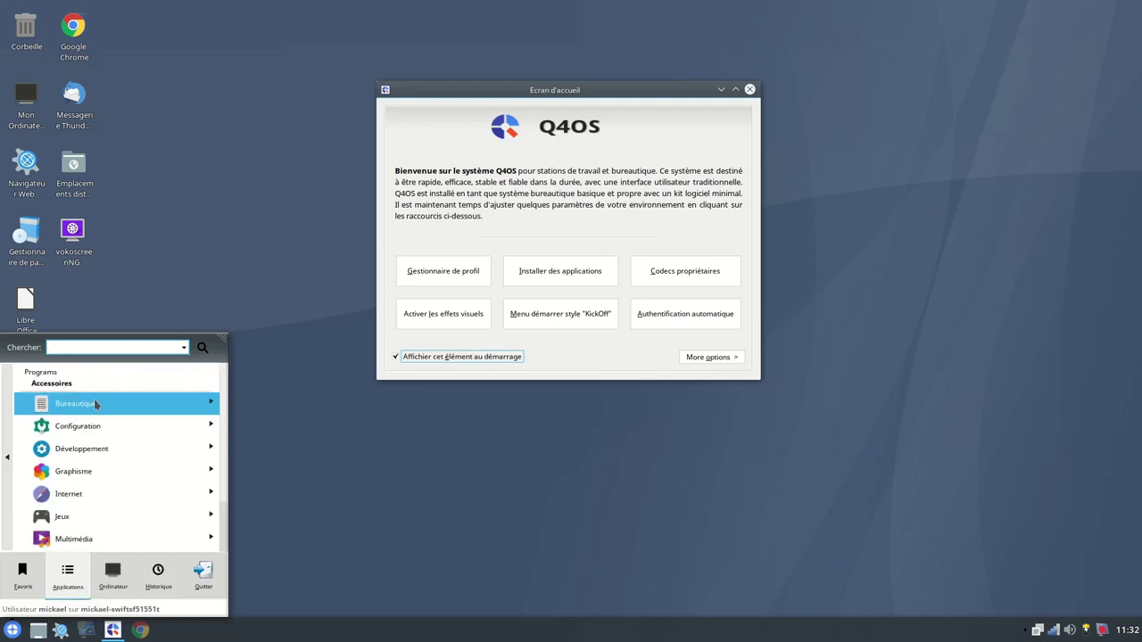
{"action": "scroll", "coordinate": [103, 460], "scroll_direction": "down", "scroll_amount": 1}
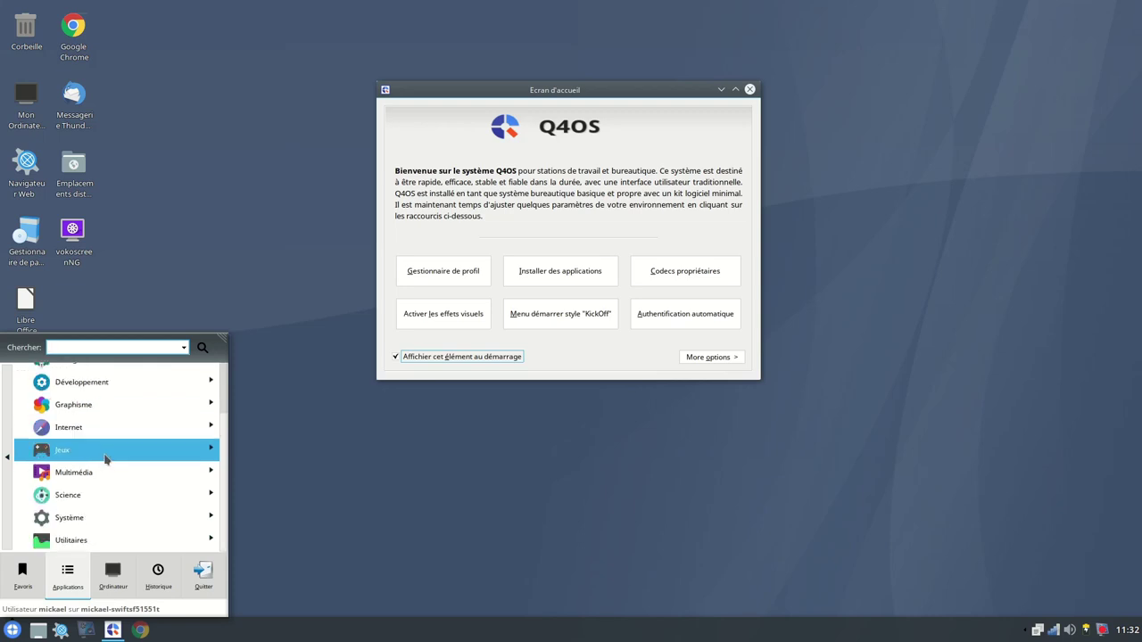
{"action": "scroll", "coordinate": [105, 458], "scroll_direction": "up", "scroll_amount": 1}
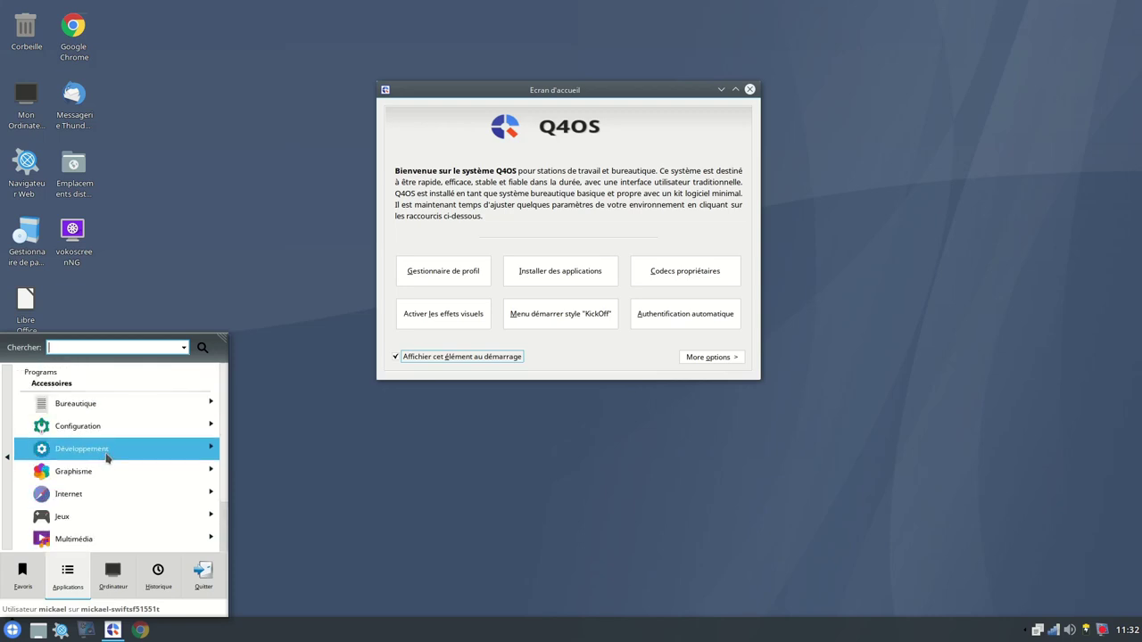
{"action": "left_click", "coordinate": [11, 445]}
{"action": "left_click", "coordinate": [8, 450]}
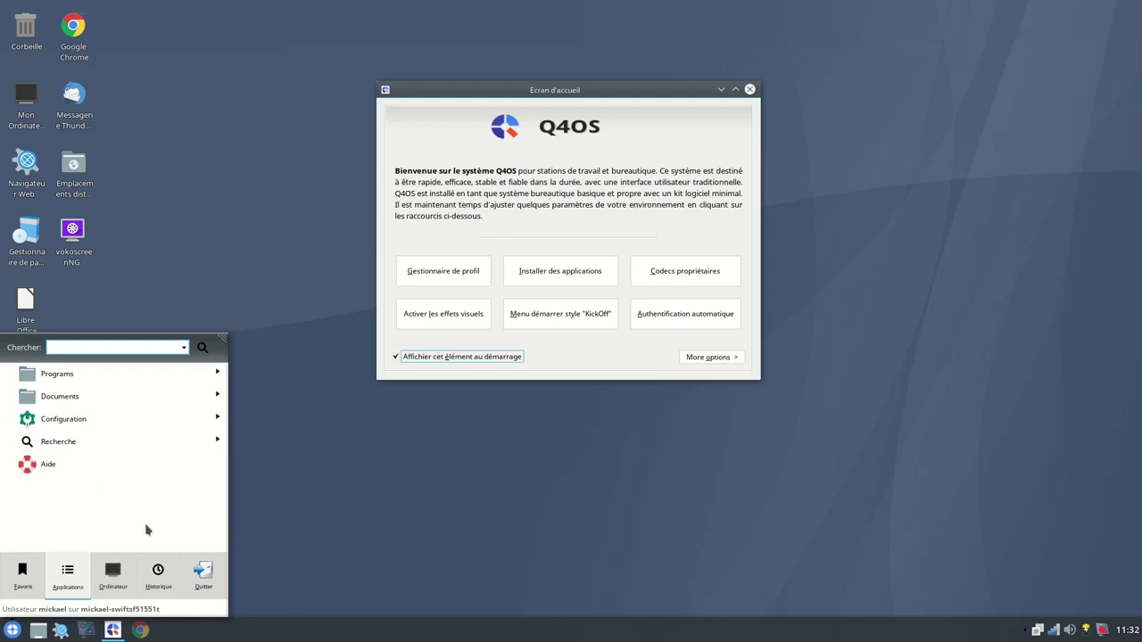
Switch the start menu back to the "Bourbon" style with the Q4OS structure from the welcome screen.
{"action": "left_click", "coordinate": [552, 320]}
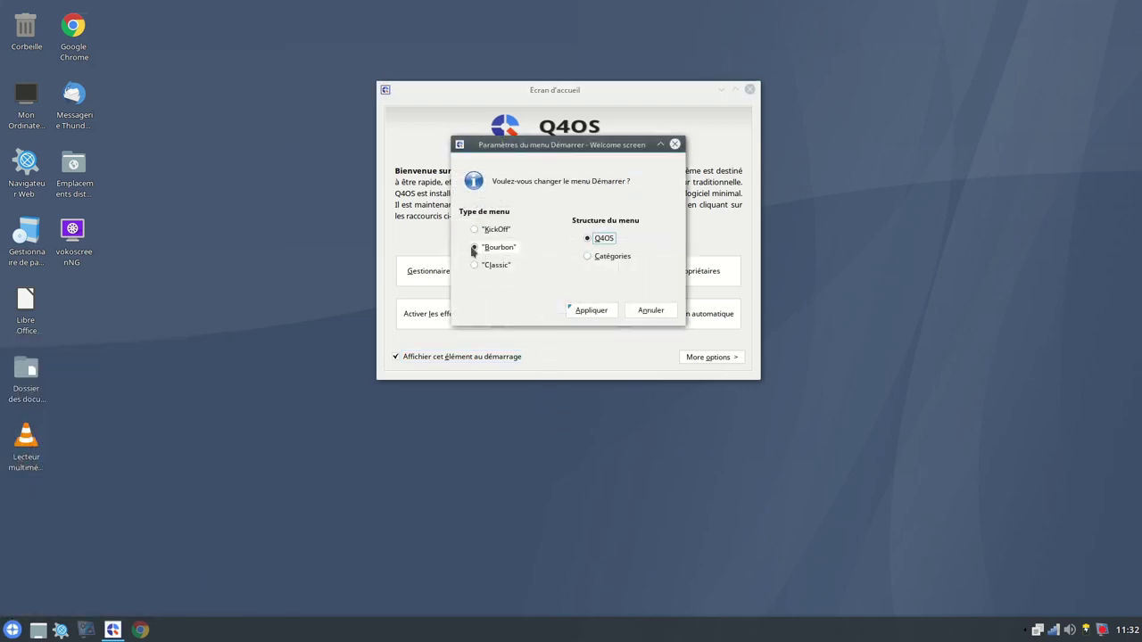
{"action": "left_click", "coordinate": [592, 310]}
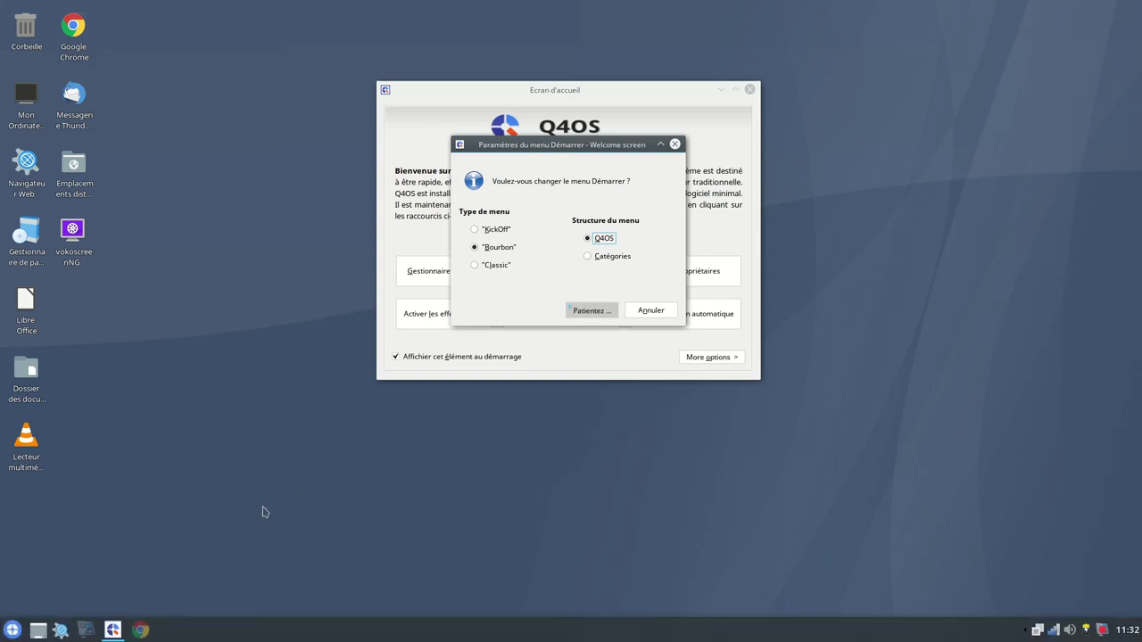
{"action": "left_click", "coordinate": [582, 256]}
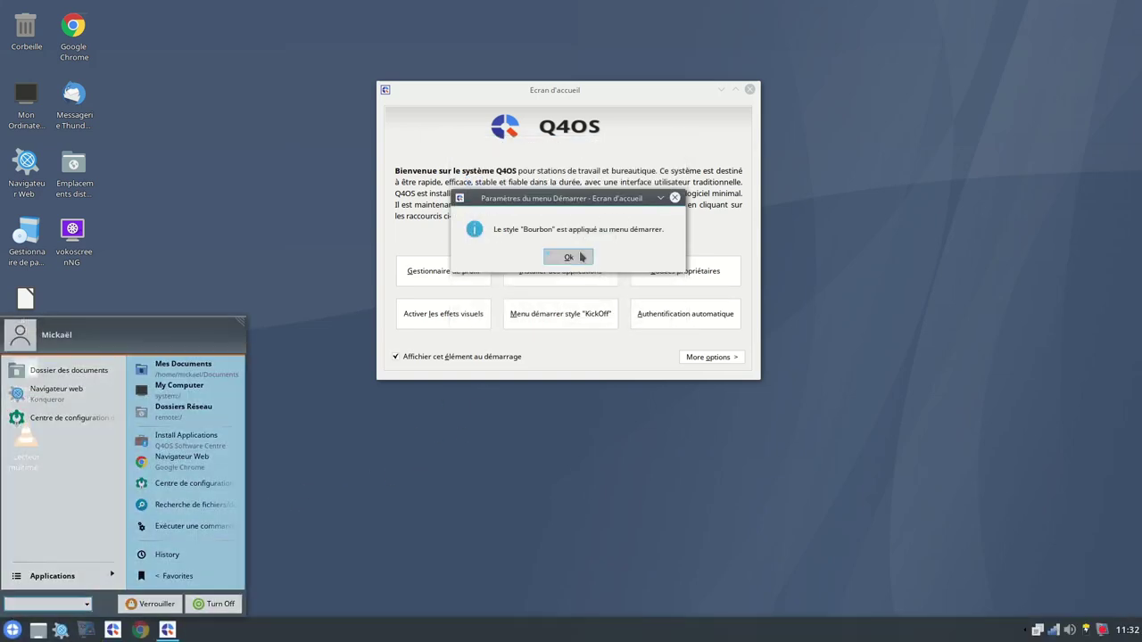
Browse the Bourbon start menu's application categories under Programs > Accessoires and return to the top level of Applications.
{"action": "left_click", "coordinate": [5, 629]}
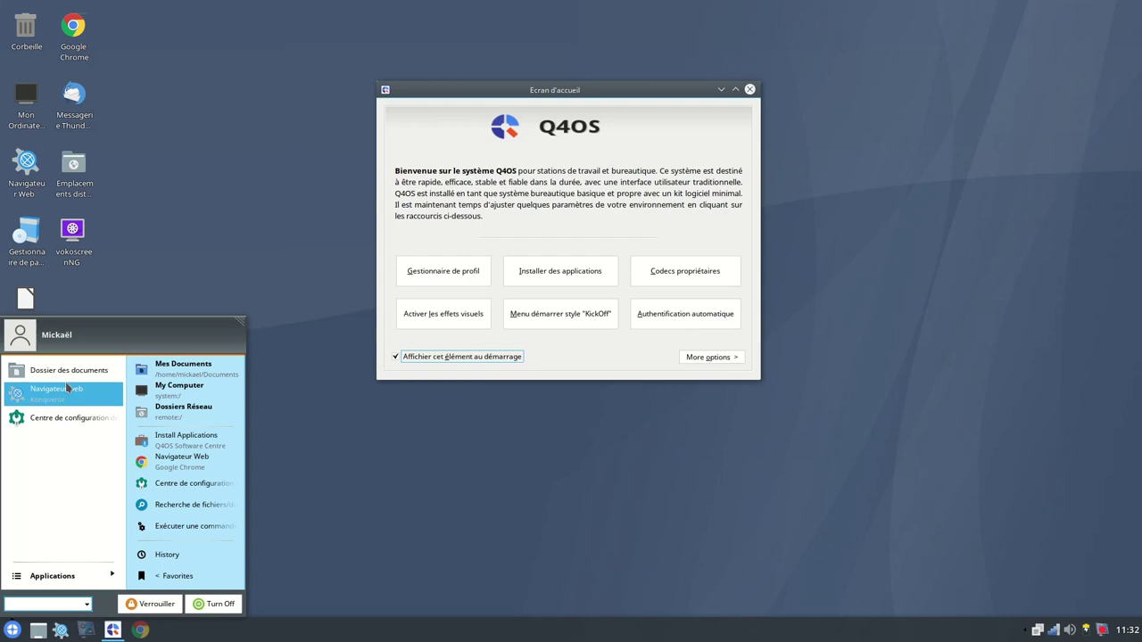
{"action": "left_click", "coordinate": [42, 578]}
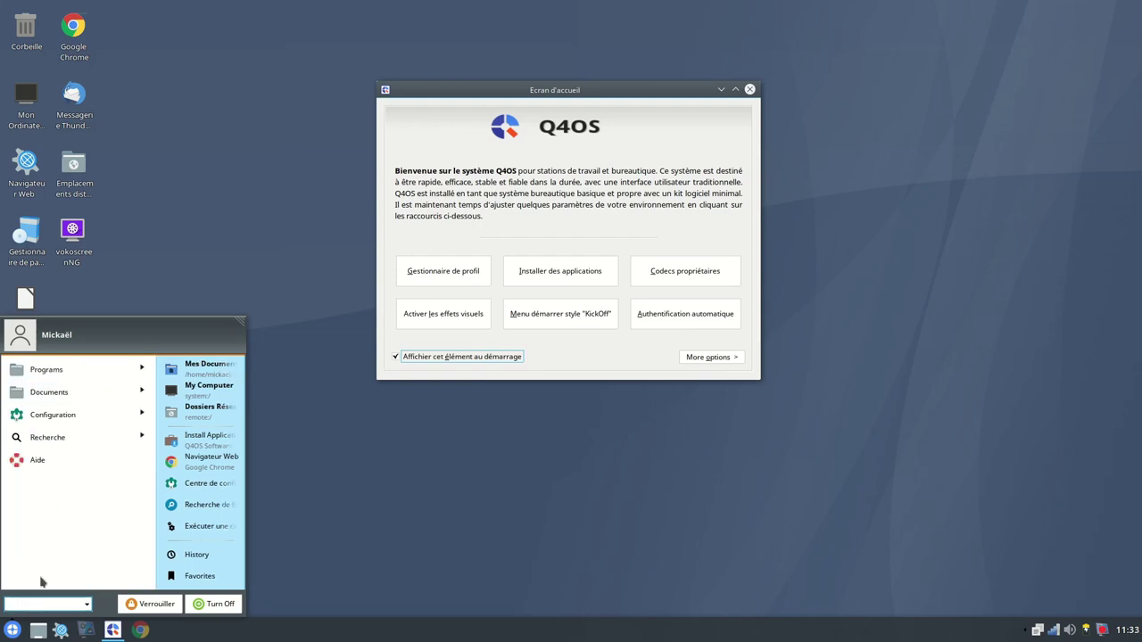
{"action": "left_click", "coordinate": [63, 368]}
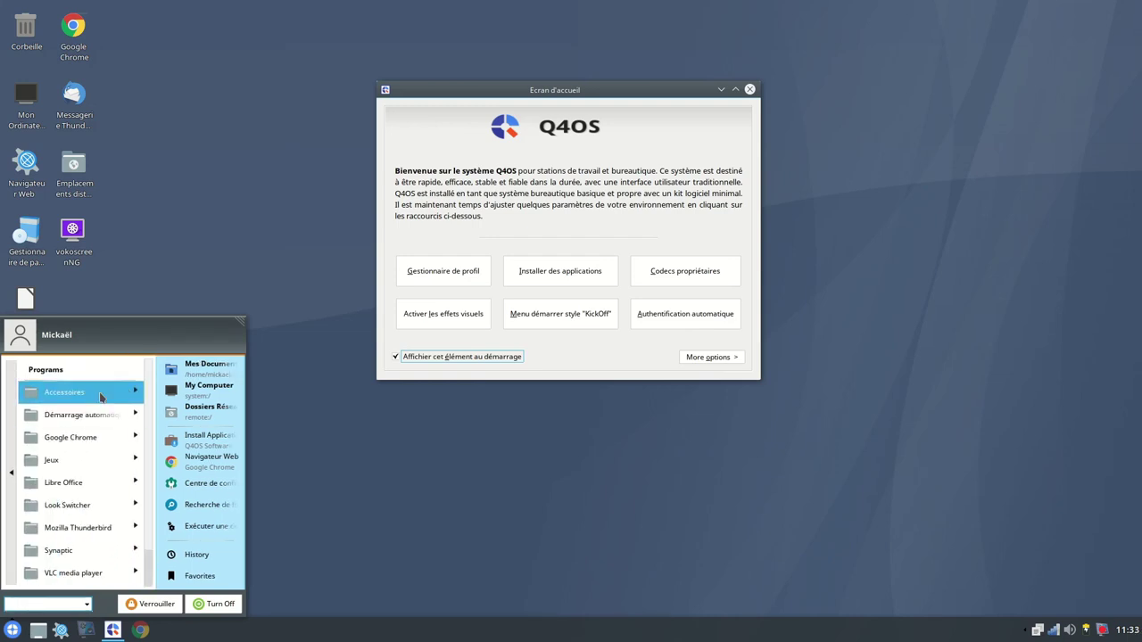
{"action": "left_click", "coordinate": [95, 391]}
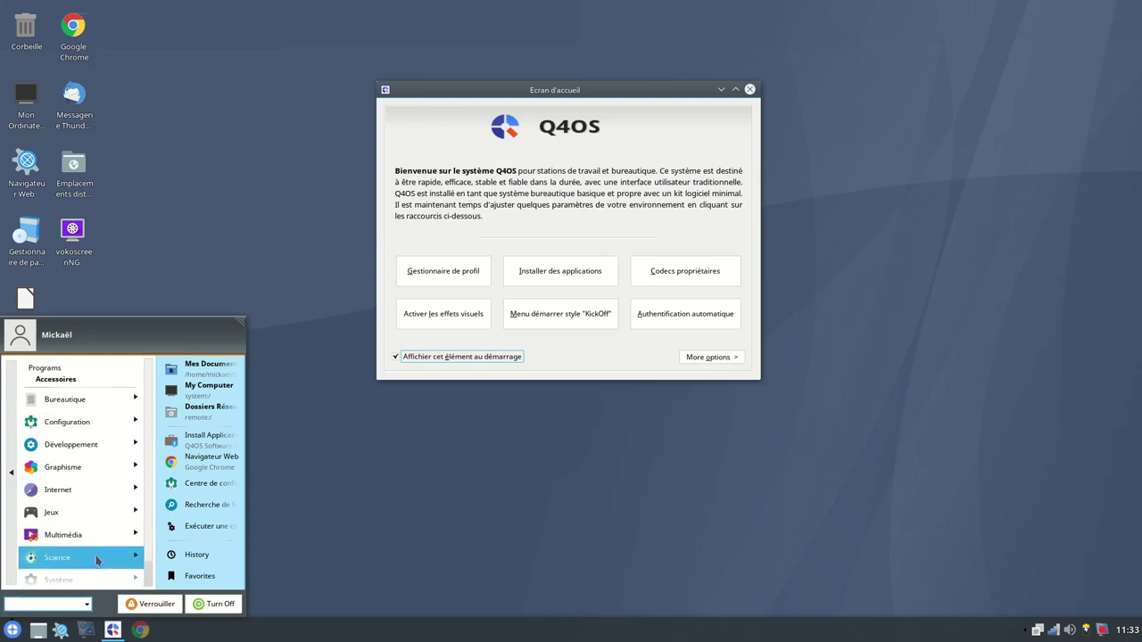
{"action": "left_click", "coordinate": [10, 473]}
{"action": "left_click", "coordinate": [10, 474]}
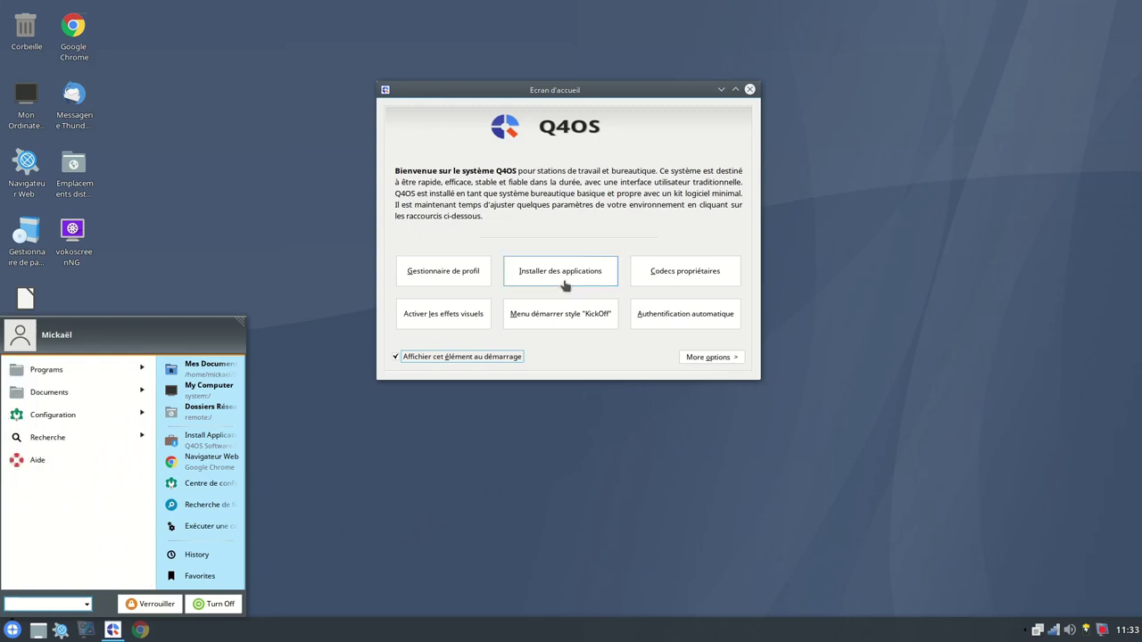
Switch the start menu to the "Classic" style with the Q4OS structure from the welcome screen.
{"action": "left_click", "coordinate": [566, 312]}
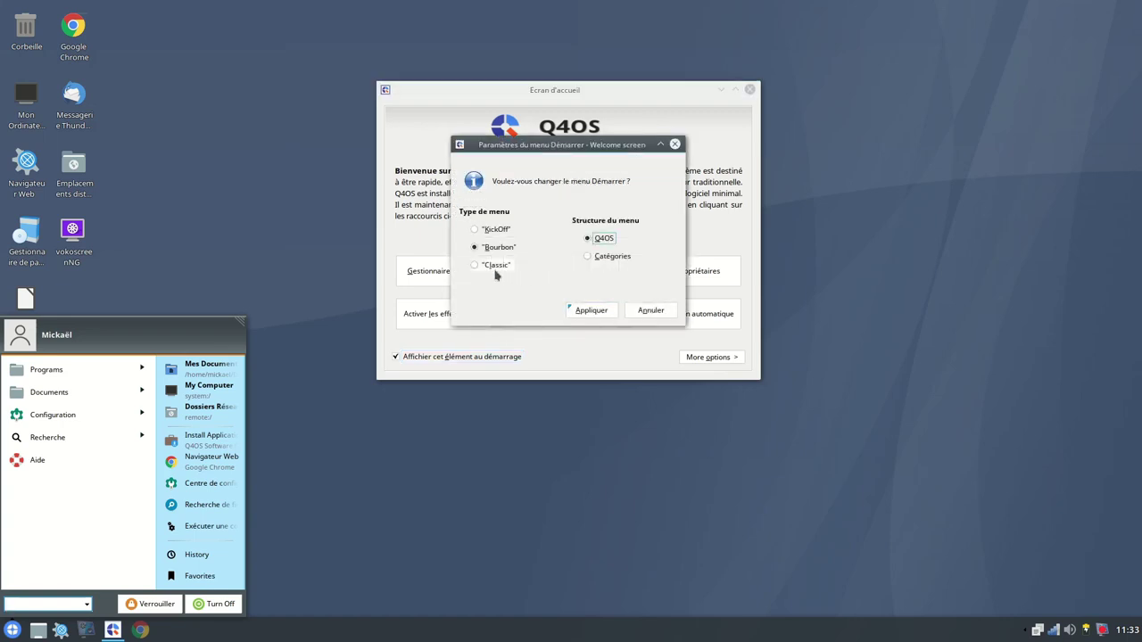
{"action": "left_click", "coordinate": [474, 266]}
{"action": "left_click", "coordinate": [591, 312]}
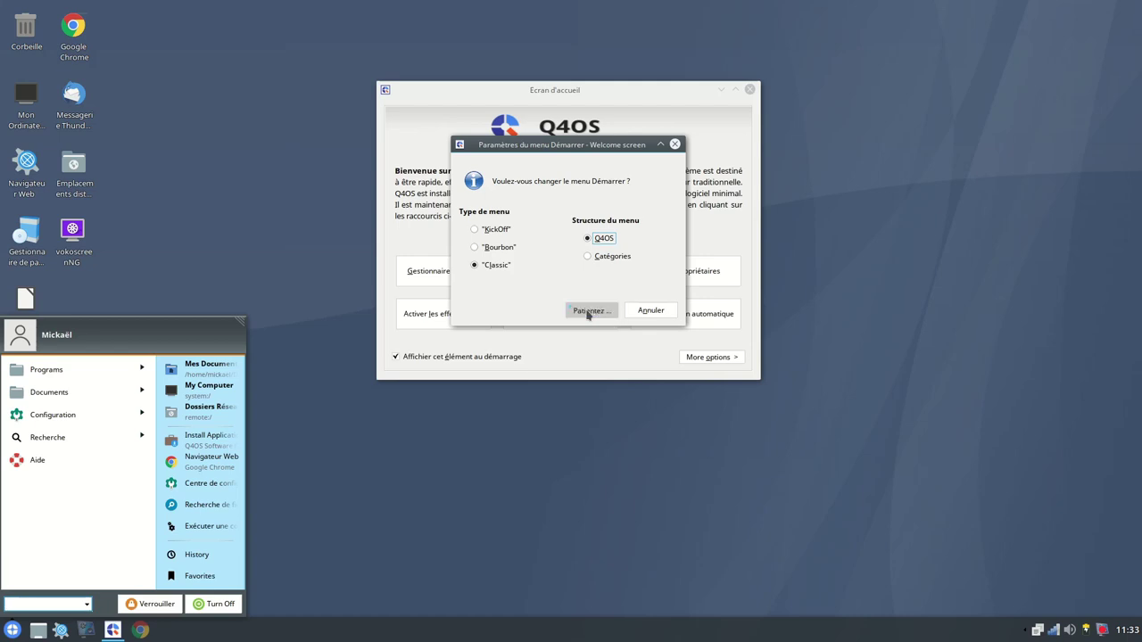
Browse the Classic start menu through Programs > Accessoires > Bureautique and close it.
{"action": "left_click", "coordinate": [13, 630]}
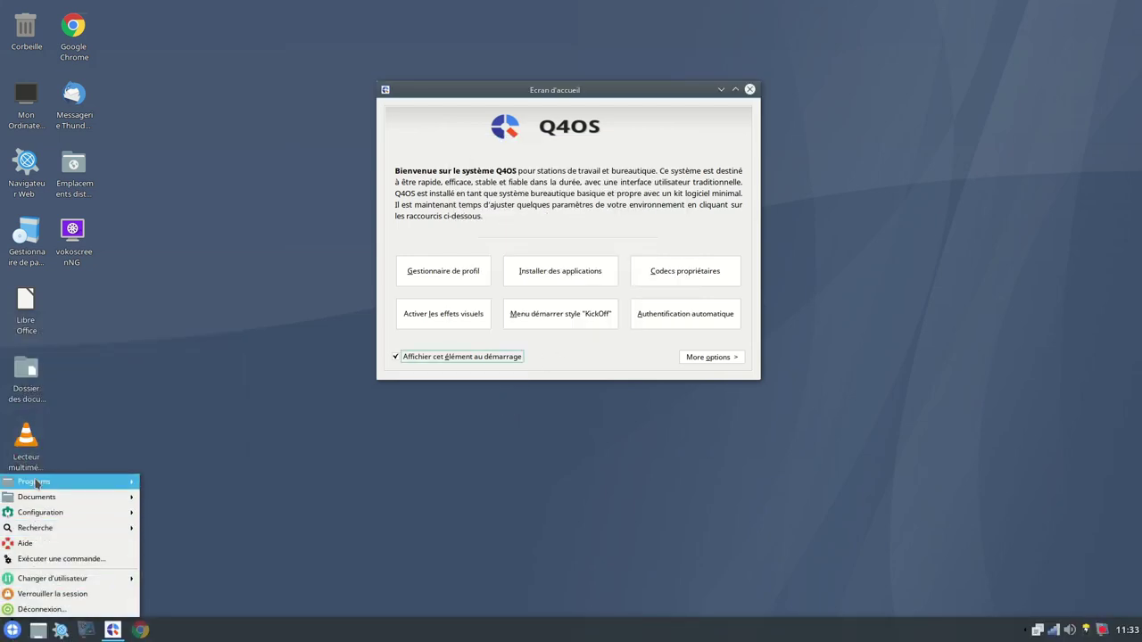
{"action": "mouse_move", "coordinate": [38, 482]}
{"action": "mouse_move", "coordinate": [194, 330]}
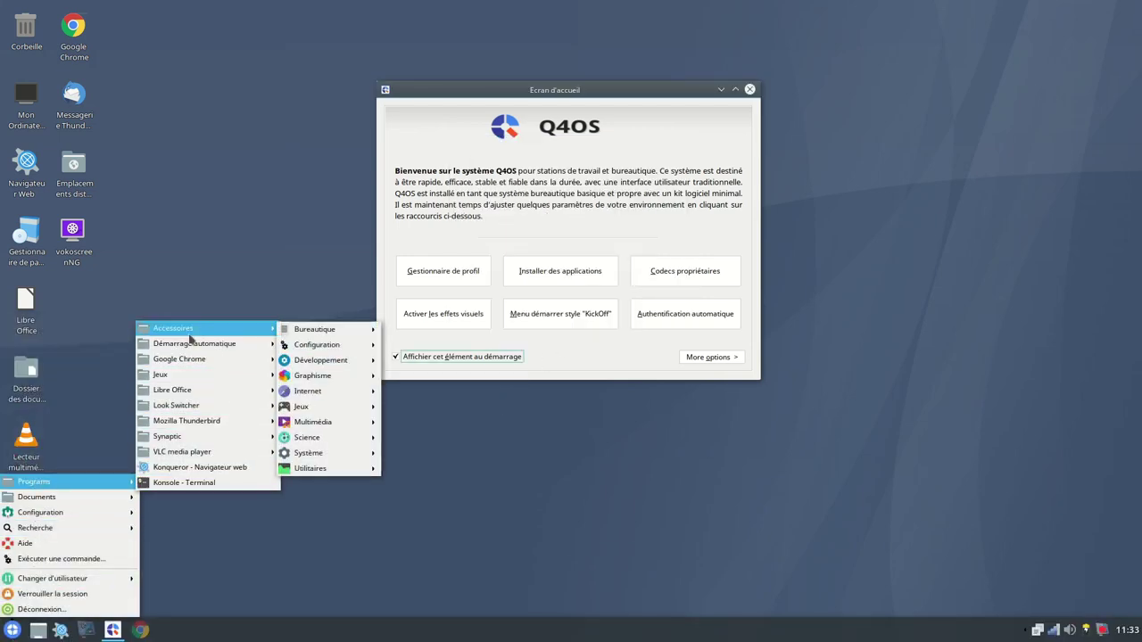
{"action": "mouse_move", "coordinate": [314, 361]}
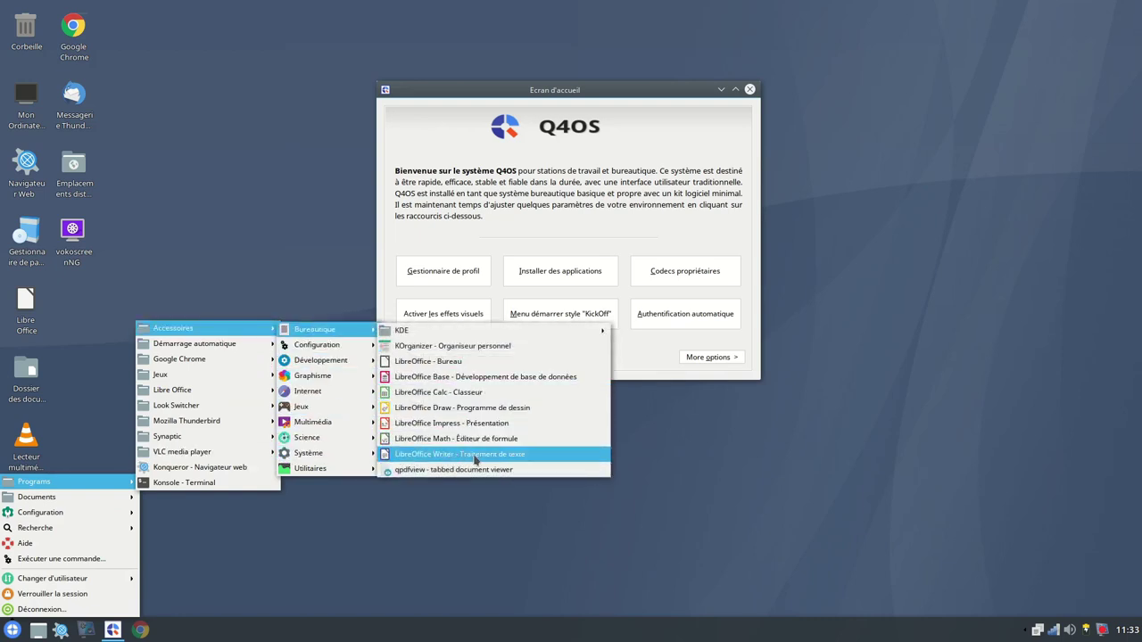
{"action": "left_click", "coordinate": [477, 582]}
Change the Classic start menu's structure to Catégories from the welcome screen.
{"action": "left_click", "coordinate": [565, 317]}
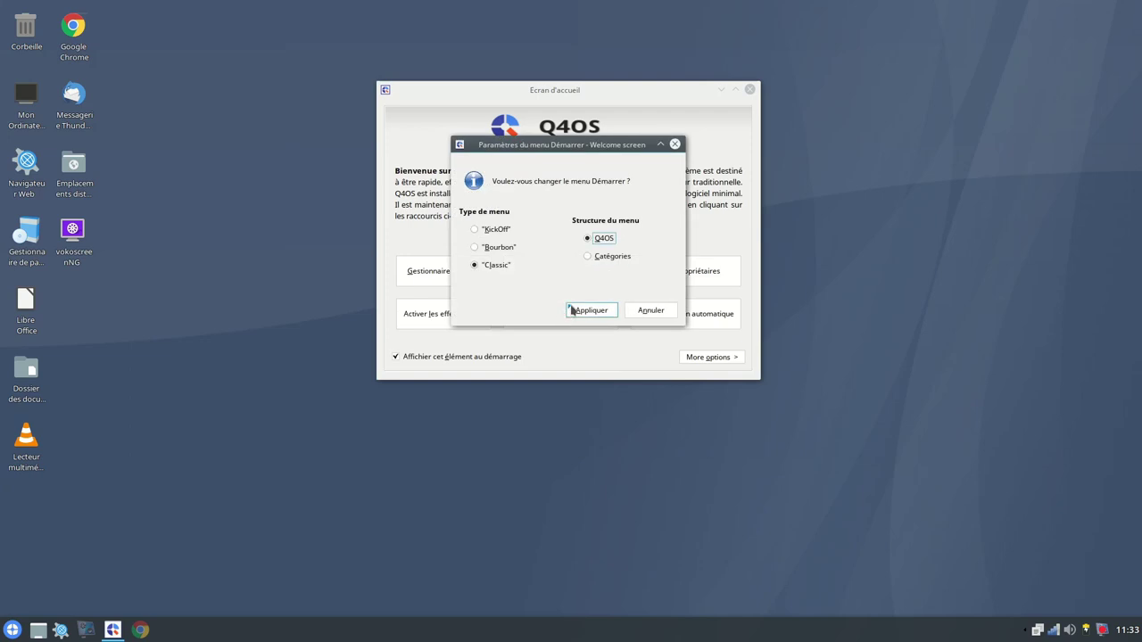
{"action": "left_click", "coordinate": [589, 257]}
{"action": "left_click", "coordinate": [578, 312]}
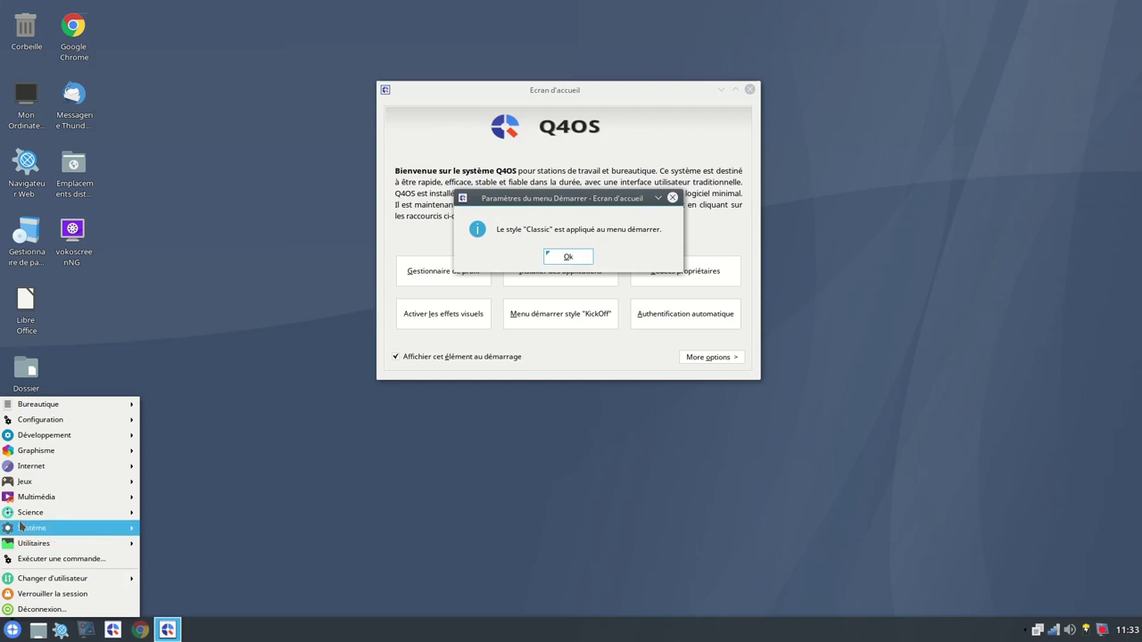
Look through the Classic menu's categories, including Multimédia and Bureautique, and dismiss the style confirmation.
{"action": "mouse_move", "coordinate": [30, 454]}
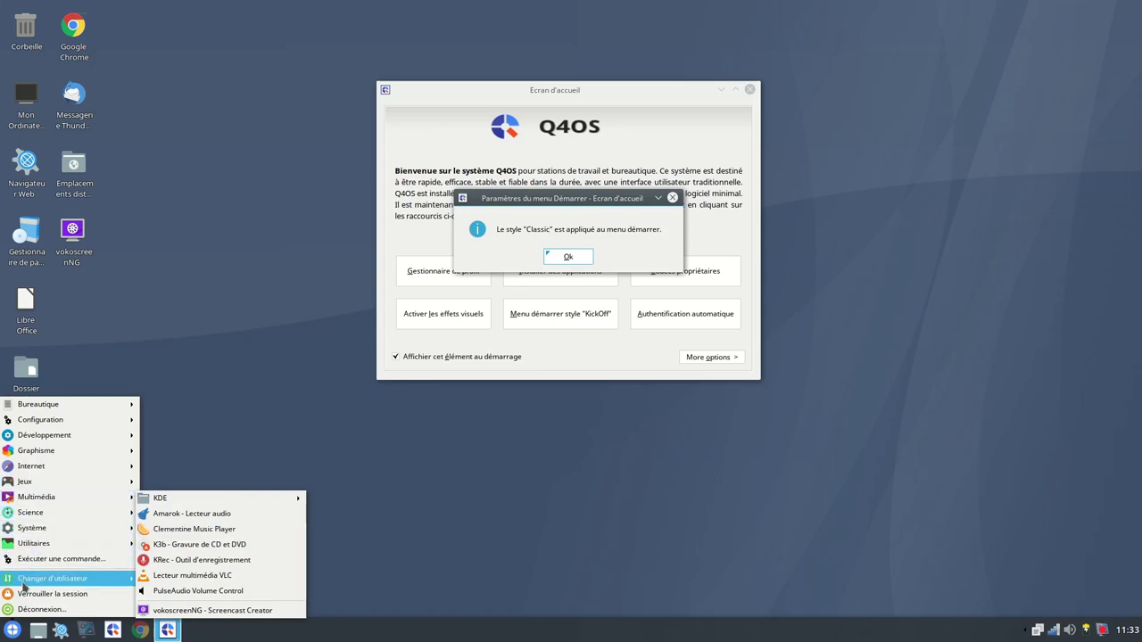
{"action": "mouse_move", "coordinate": [66, 406]}
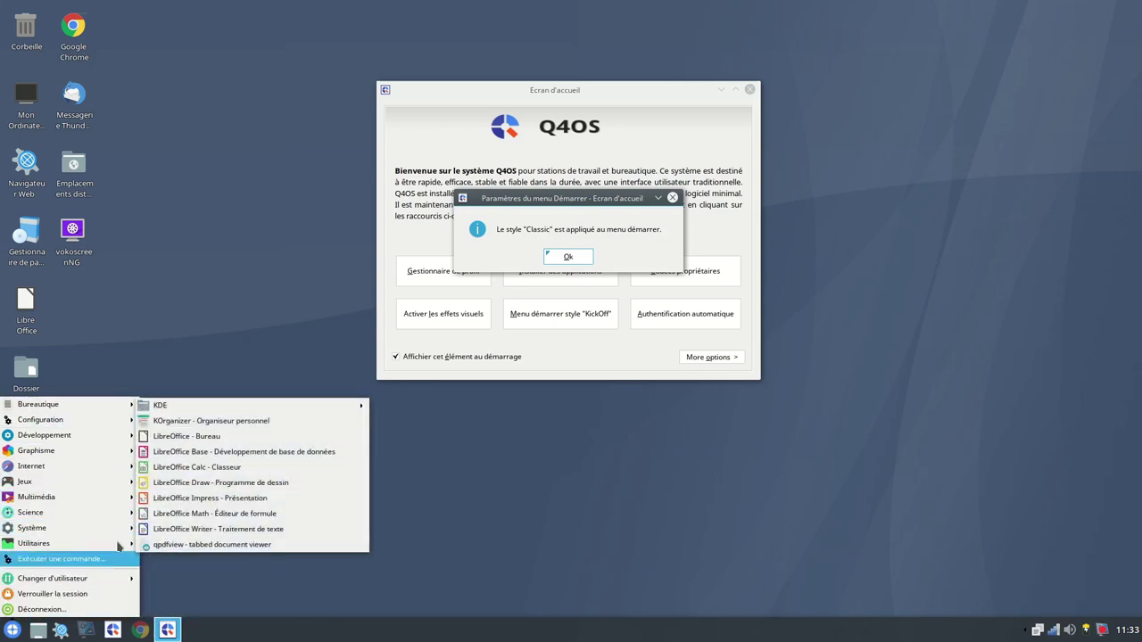
{"action": "left_click", "coordinate": [566, 260]}
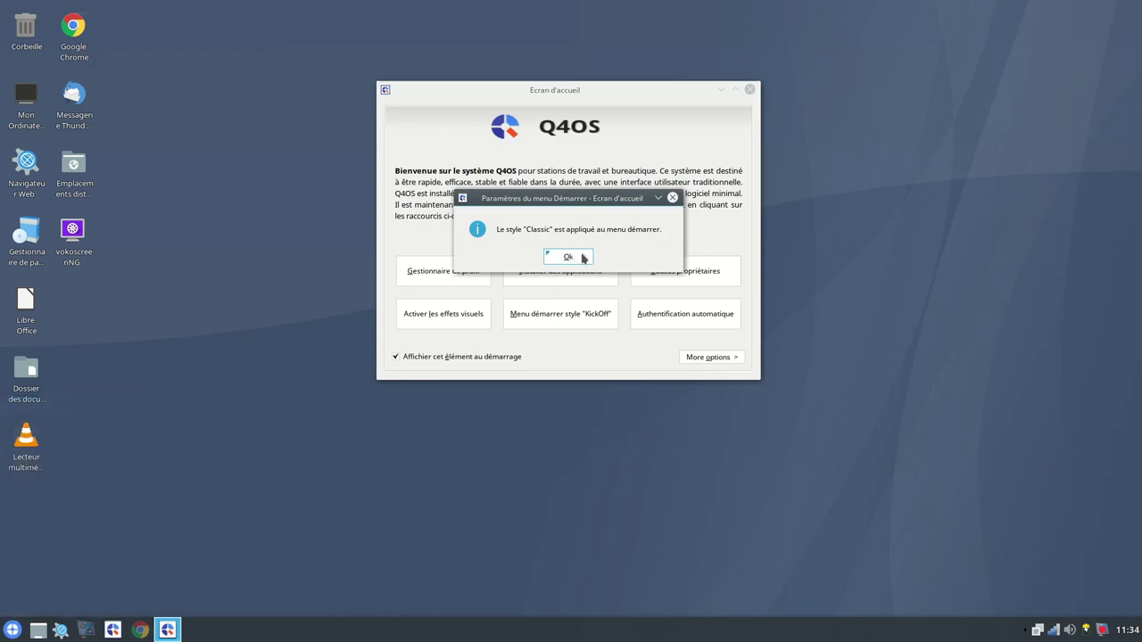
{"action": "left_click", "coordinate": [566, 260]}
Switch the start menu to the "Bourbon" style, keeping the Catégories structure.
{"action": "left_click", "coordinate": [556, 321]}
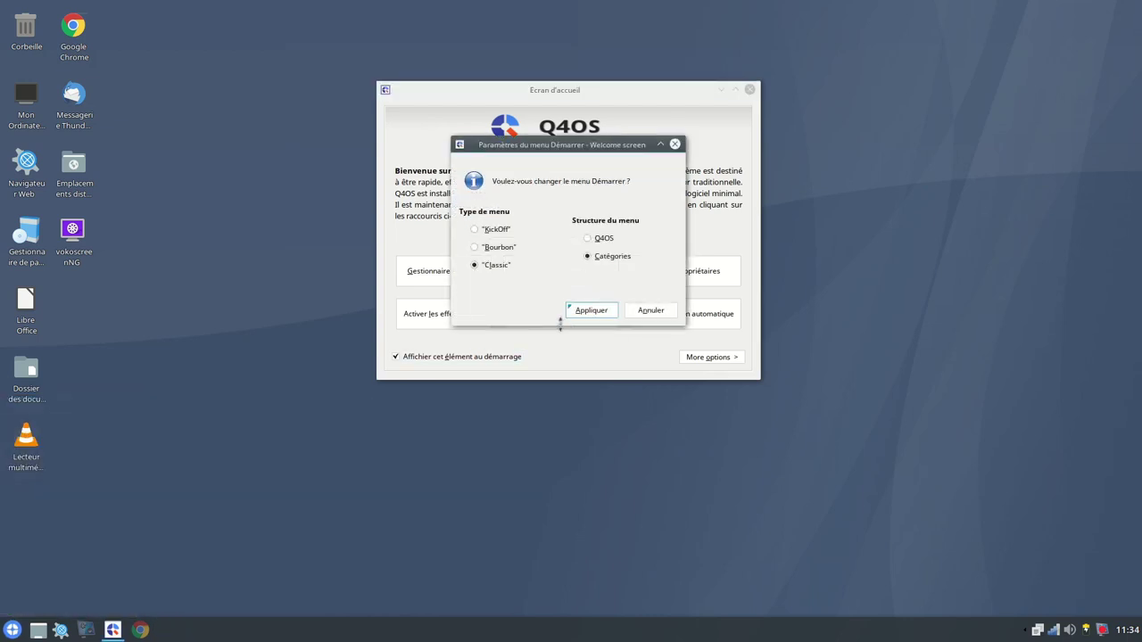
{"action": "left_click", "coordinate": [474, 247]}
{"action": "left_click", "coordinate": [592, 312]}
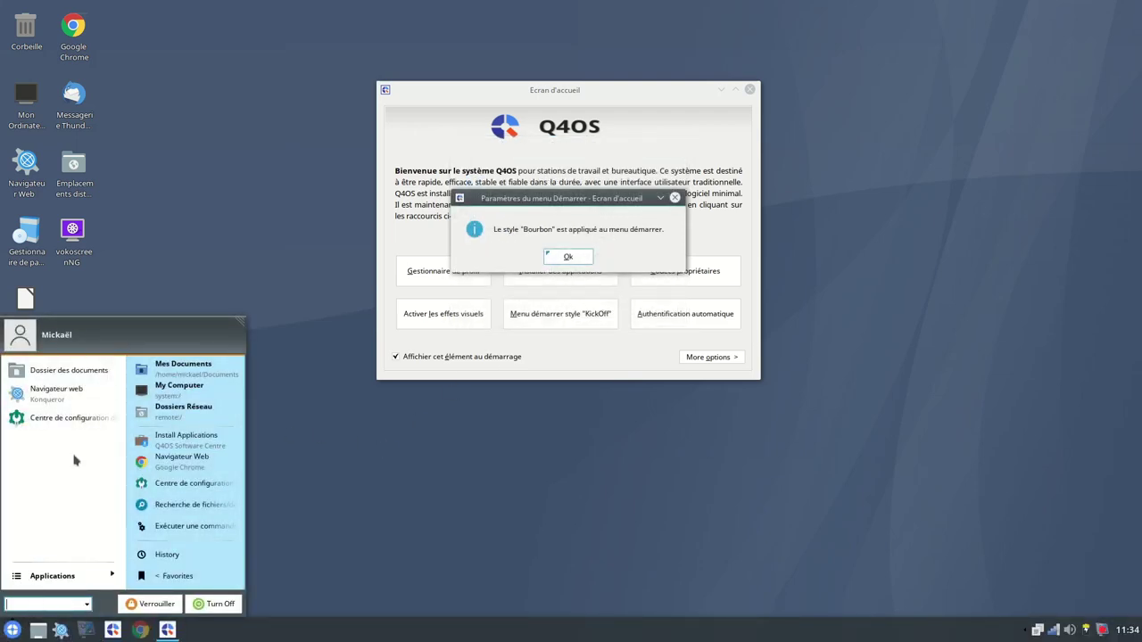
{"action": "left_click", "coordinate": [568, 256]}
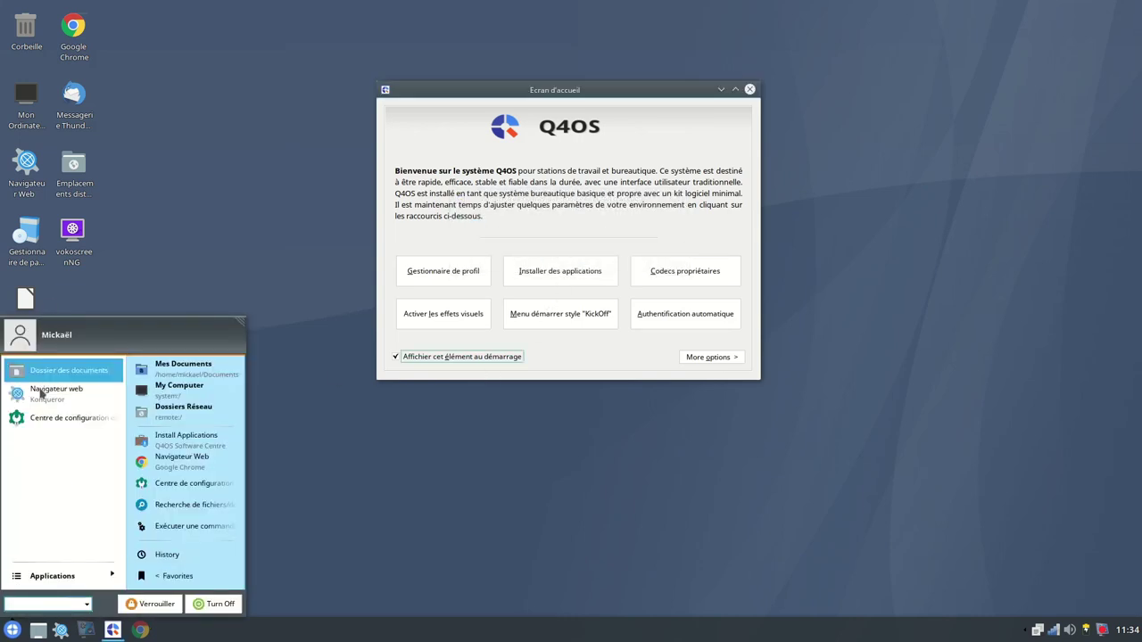
Browse the Bourbon menu's Multimédia category and its KDE subfolder, and return to the category list.
{"action": "left_click", "coordinate": [33, 578]}
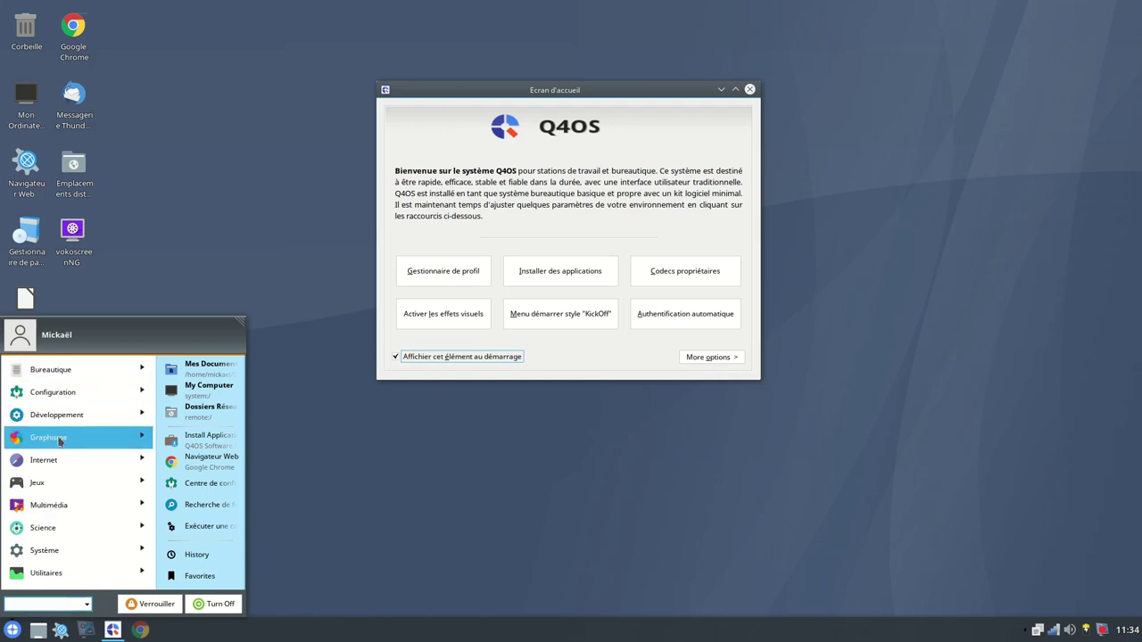
{"action": "left_click", "coordinate": [51, 507]}
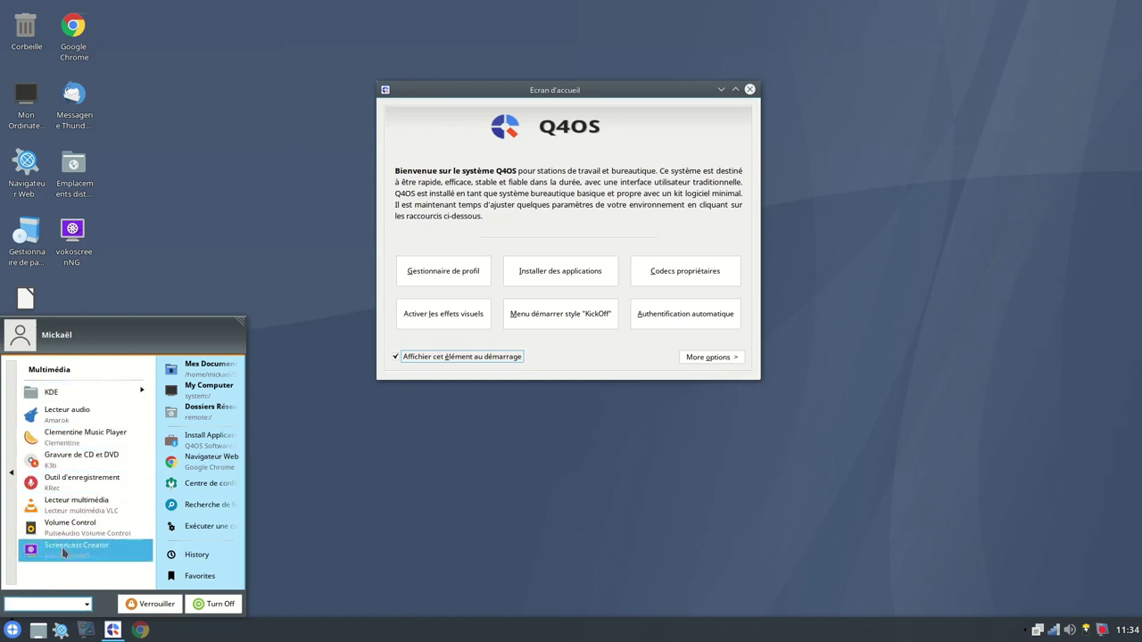
{"action": "left_click", "coordinate": [77, 400]}
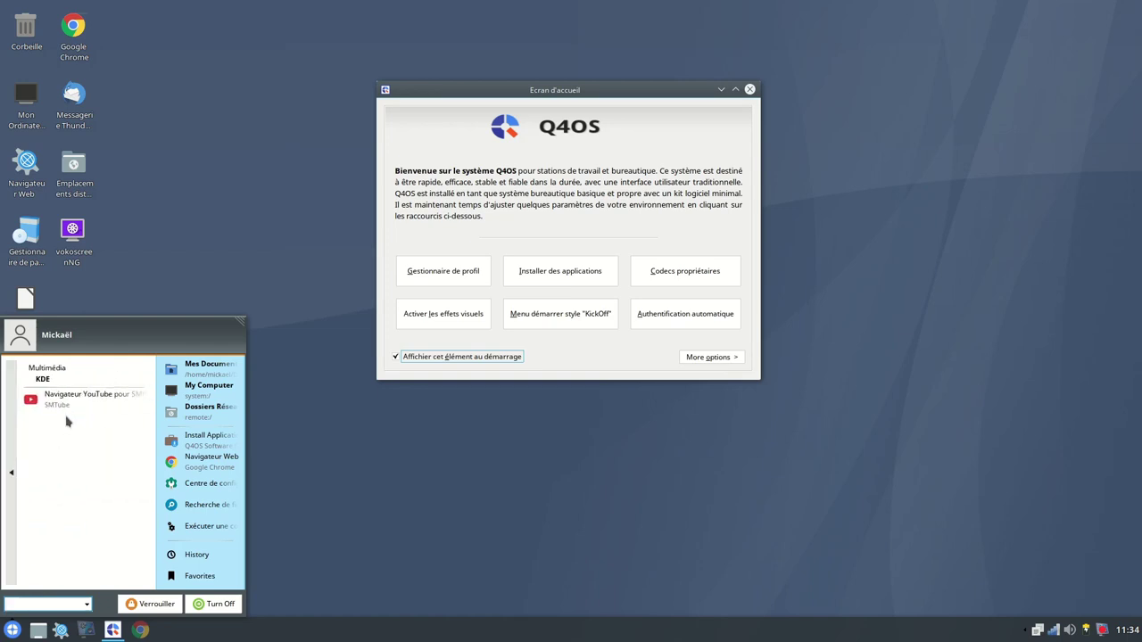
{"action": "left_click", "coordinate": [15, 477]}
{"action": "left_click", "coordinate": [16, 475]}
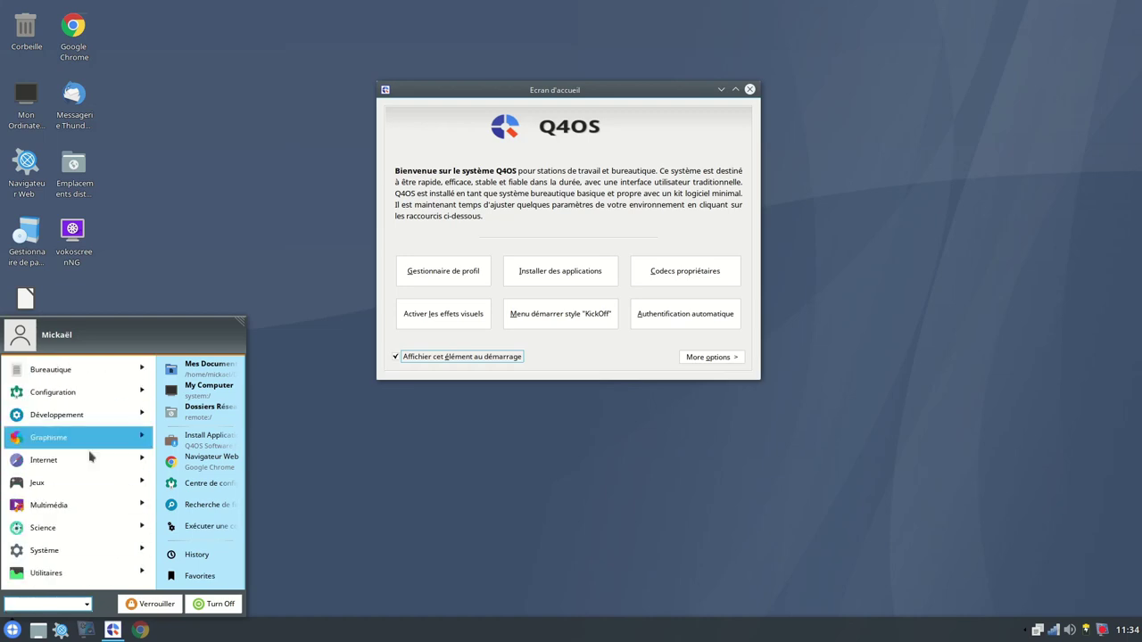
Switch the start menu to the "KickOff" style with the Catégories structure from the welcome screen.
{"action": "left_click", "coordinate": [564, 316]}
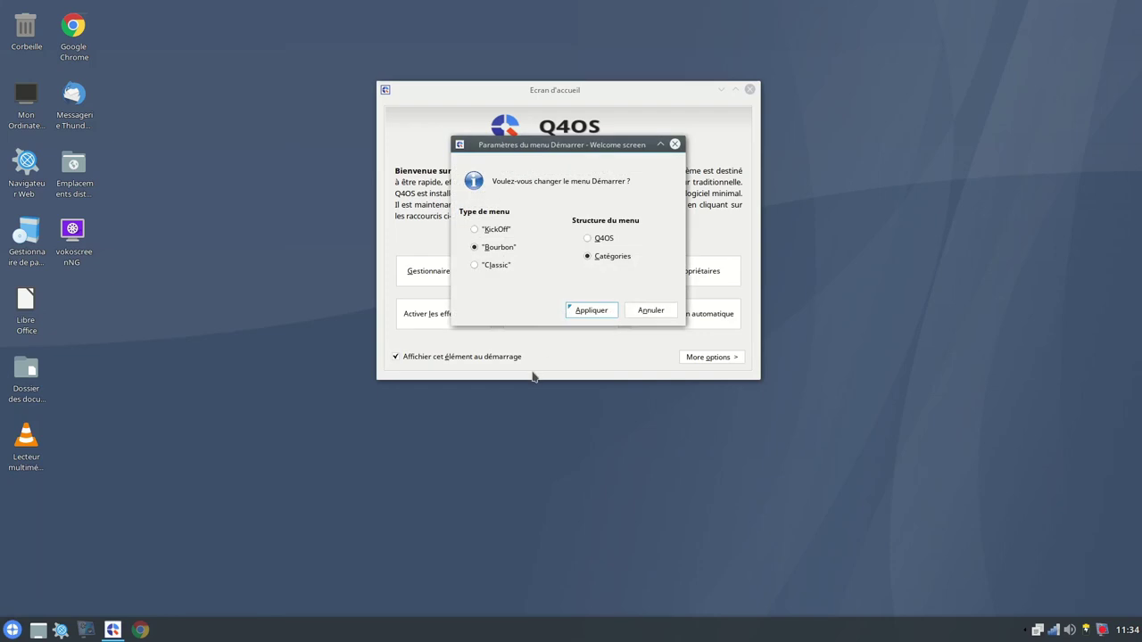
{"action": "left_click", "coordinate": [480, 230]}
{"action": "left_click", "coordinate": [592, 313]}
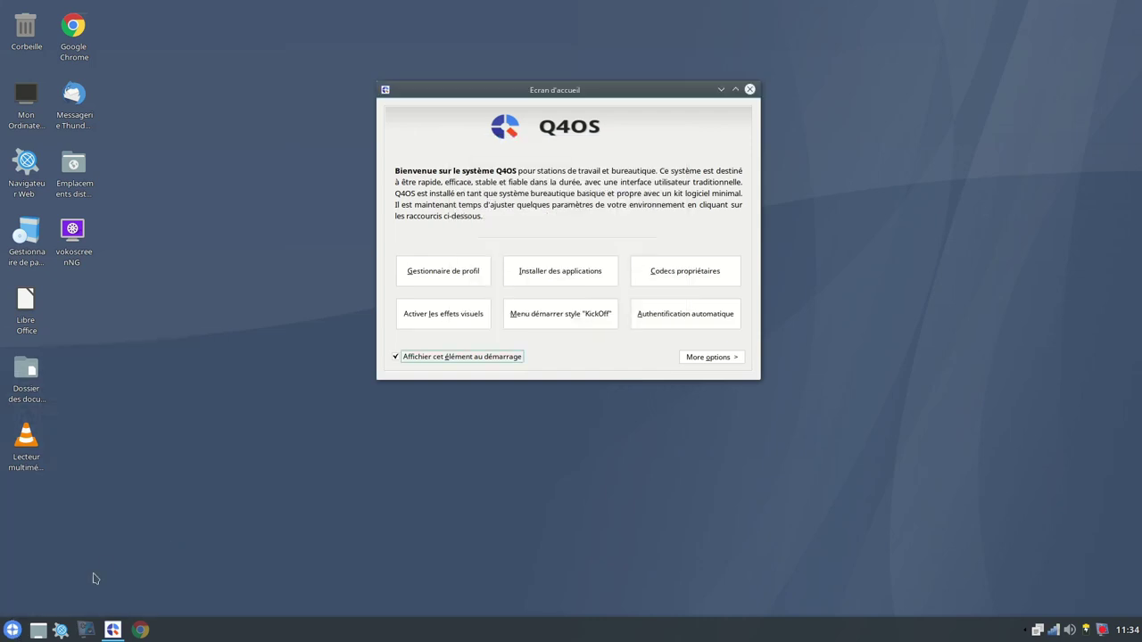
Open the KickOff menu, look at its Historique section and close it.
{"action": "left_click", "coordinate": [13, 630]}
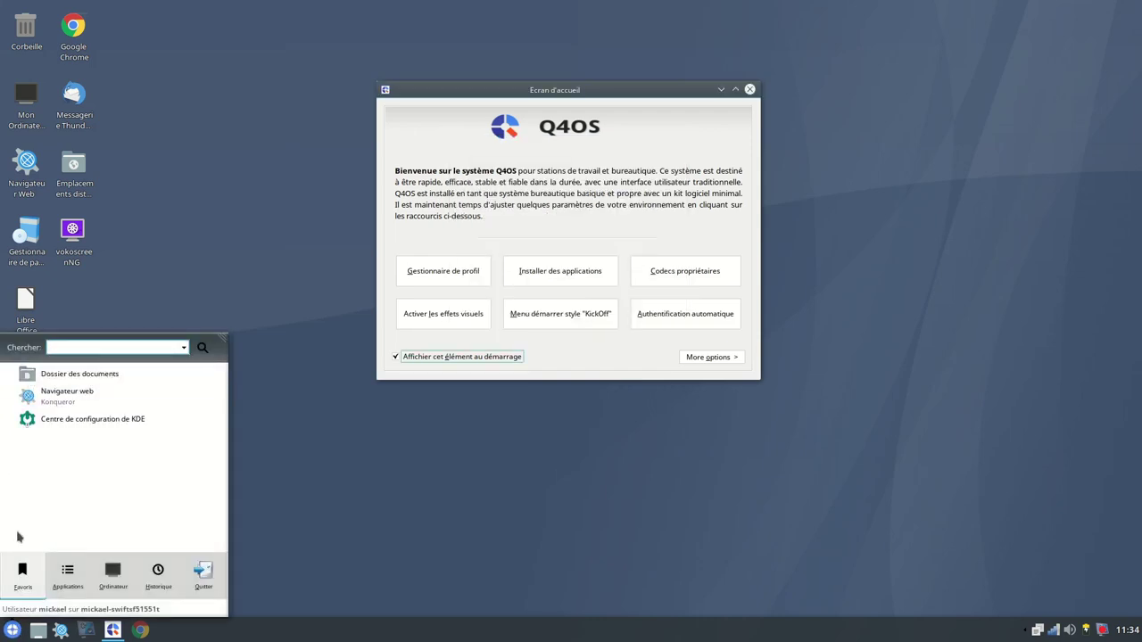
{"action": "mouse_move", "coordinate": [166, 580]}
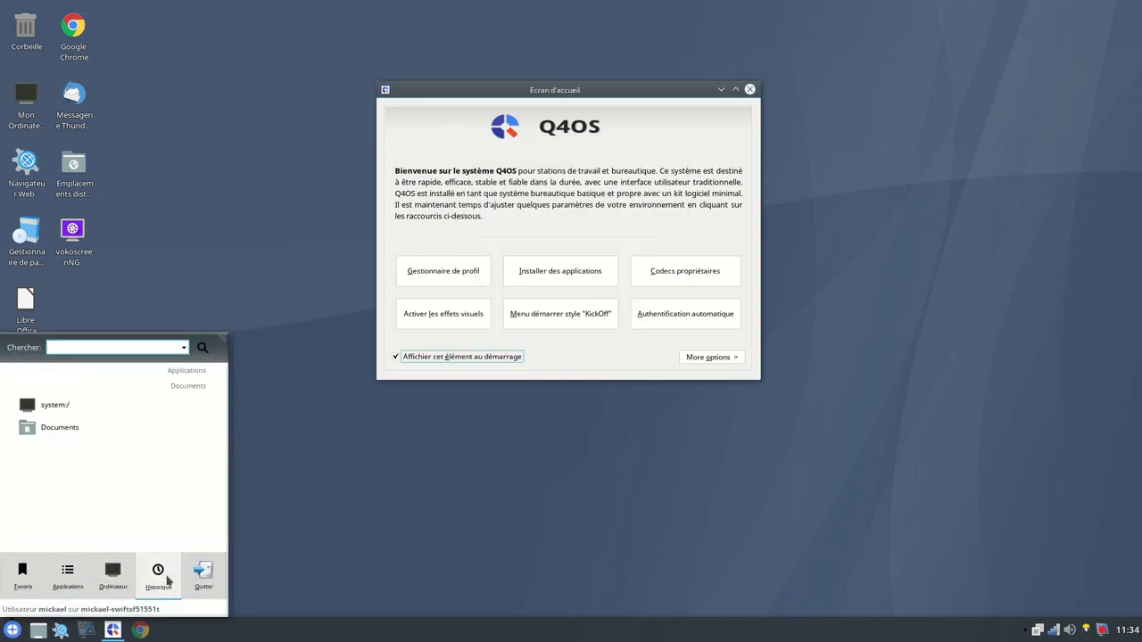
{"action": "left_click", "coordinate": [399, 554]}
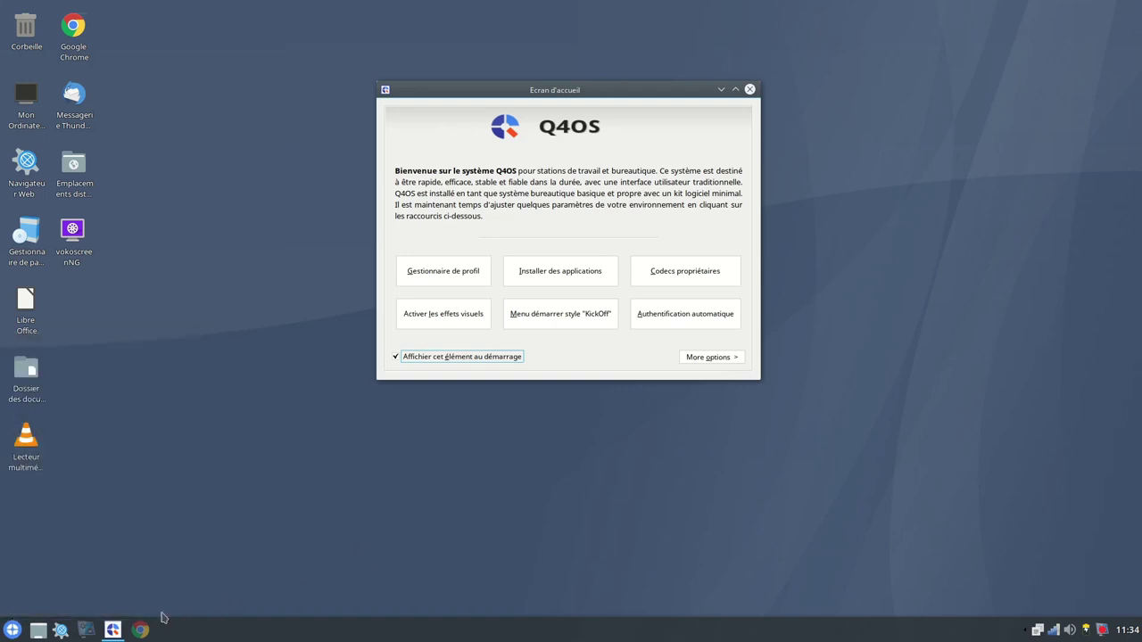
Enlarge the KickOff start menu in both width and height, view its Applications categories and close it.
{"action": "left_click", "coordinate": [5, 632]}
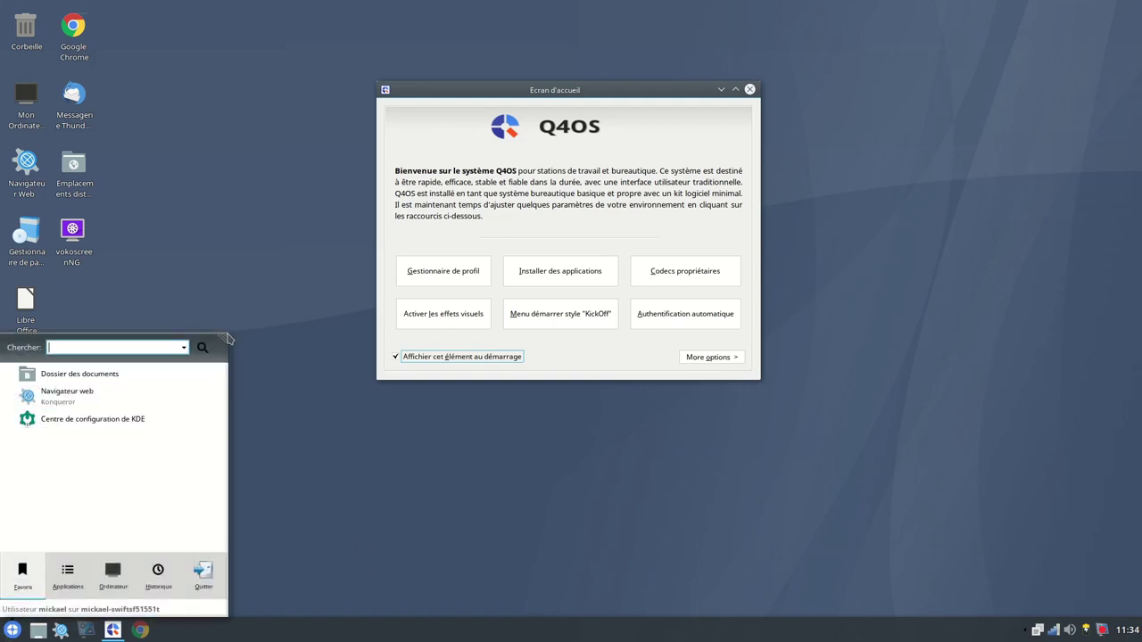
{"action": "left_click_drag", "start_coordinate": [224, 339], "coordinate": [361, 226]}
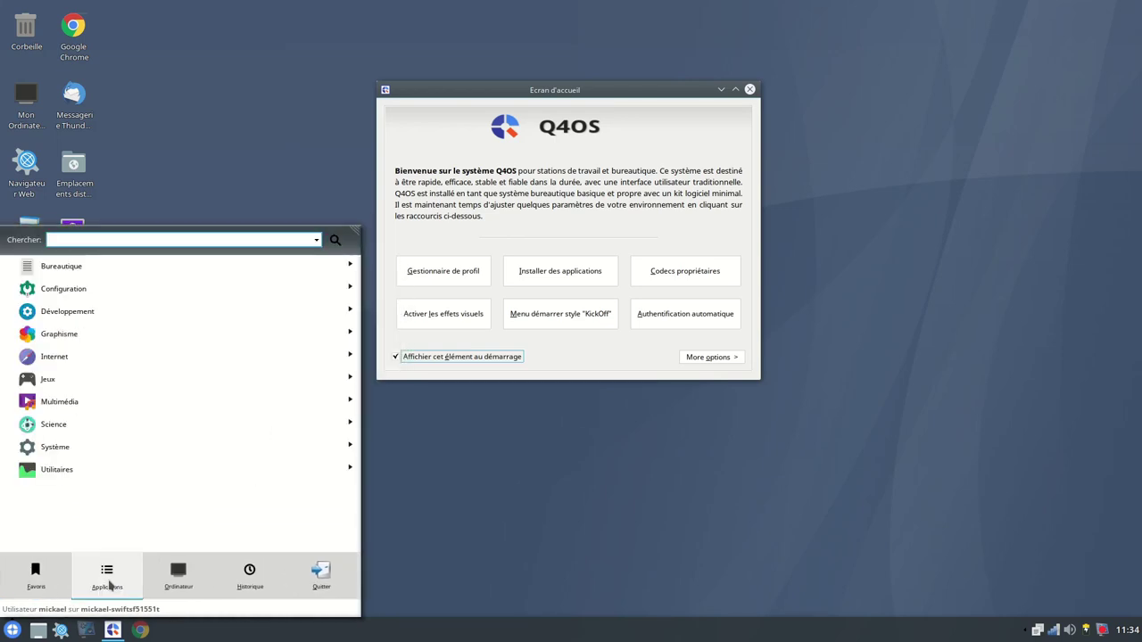
{"action": "left_click", "coordinate": [465, 549]}
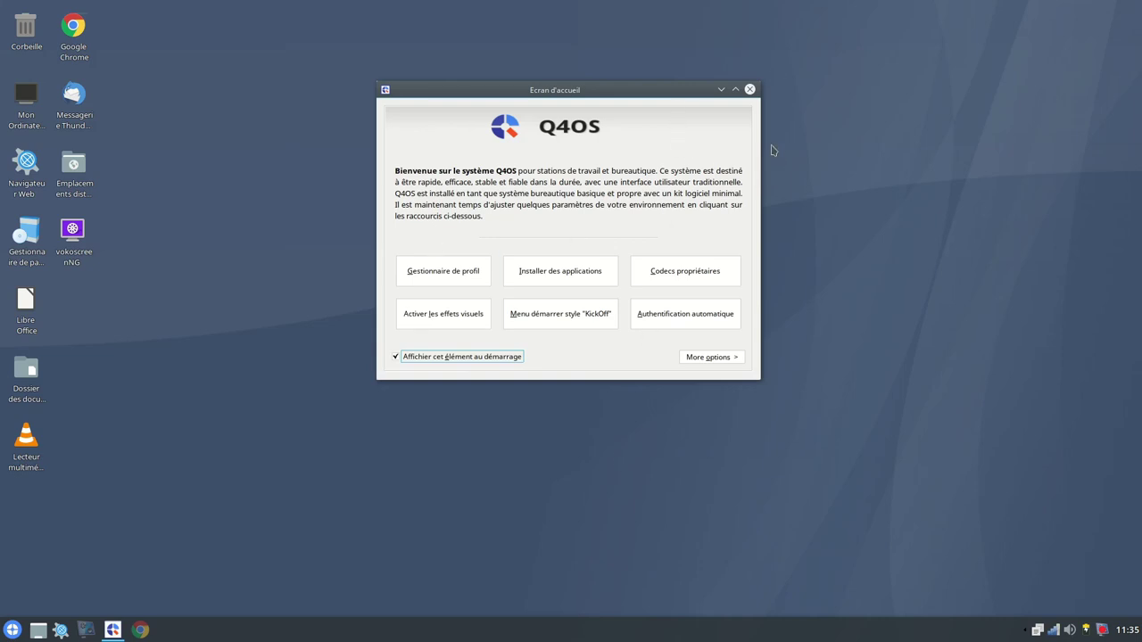
Close the welcome screen and open the desktop's documents folder in a maximized window.
{"action": "left_click", "coordinate": [750, 90]}
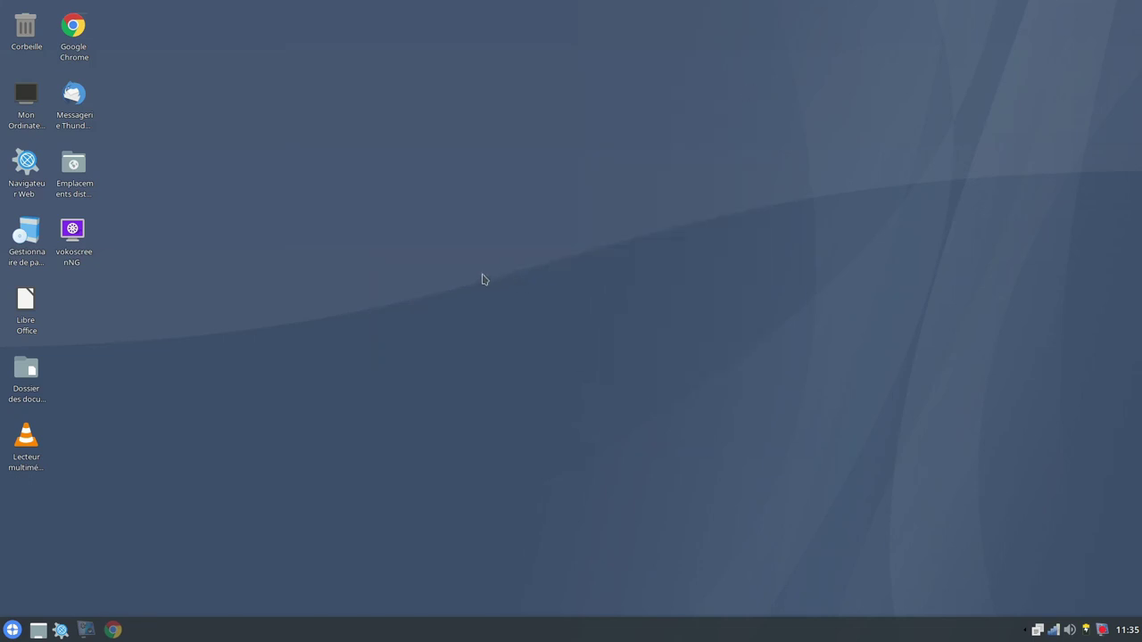
{"action": "double_click", "coordinate": [22, 385]}
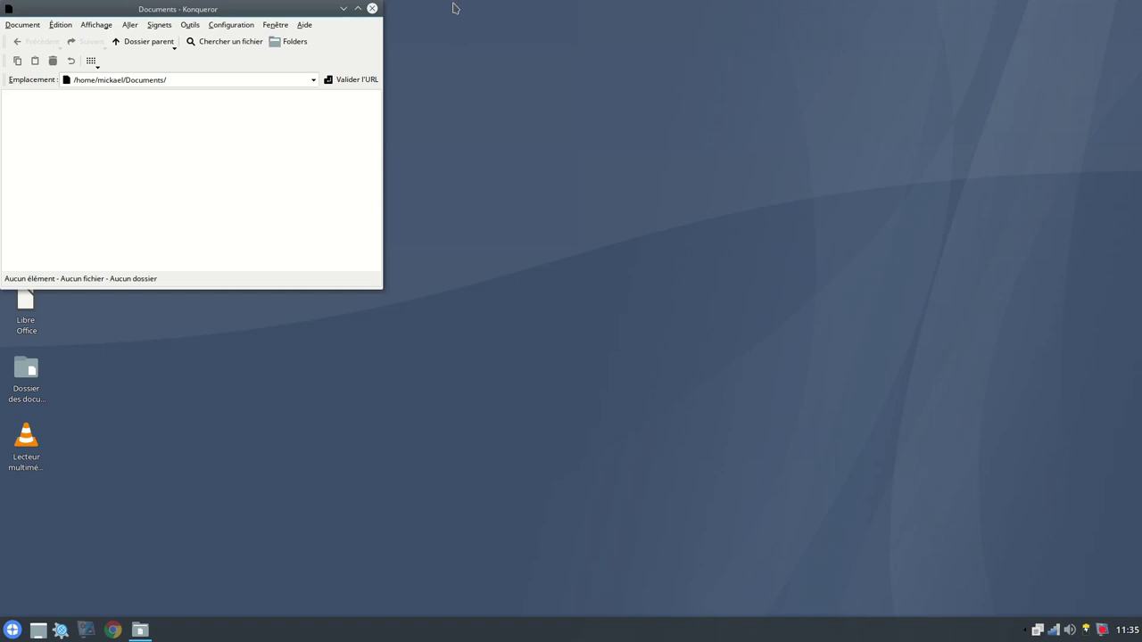
{"action": "left_click", "coordinate": [357, 10]}
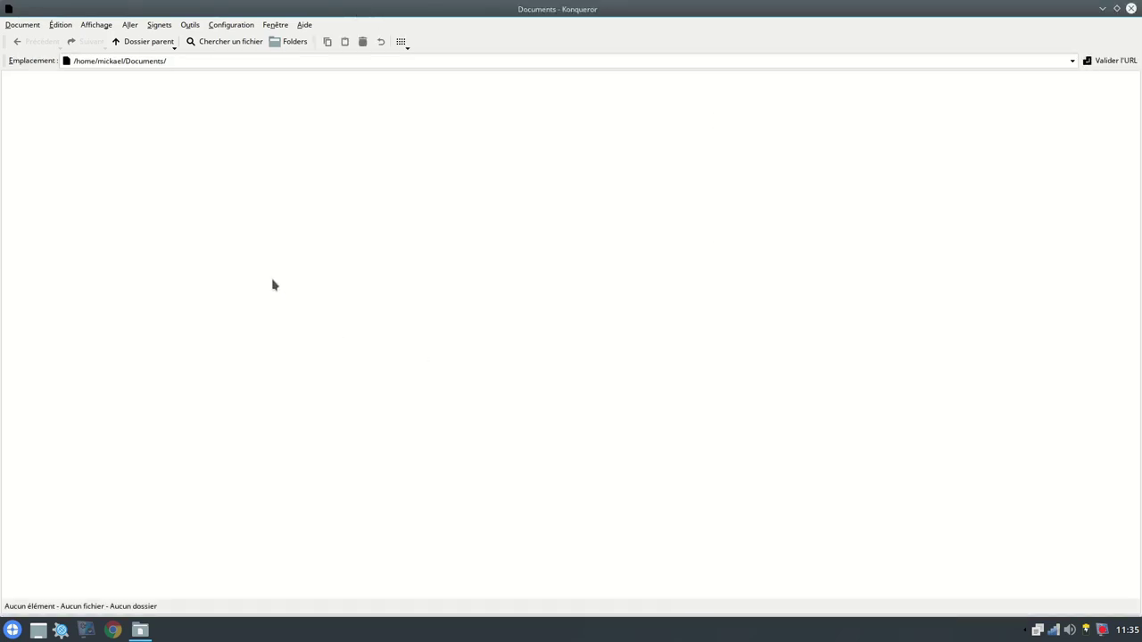
Look through the home folder and its Vidéos folder, and go up to the file system root.
{"action": "left_click", "coordinate": [140, 45]}
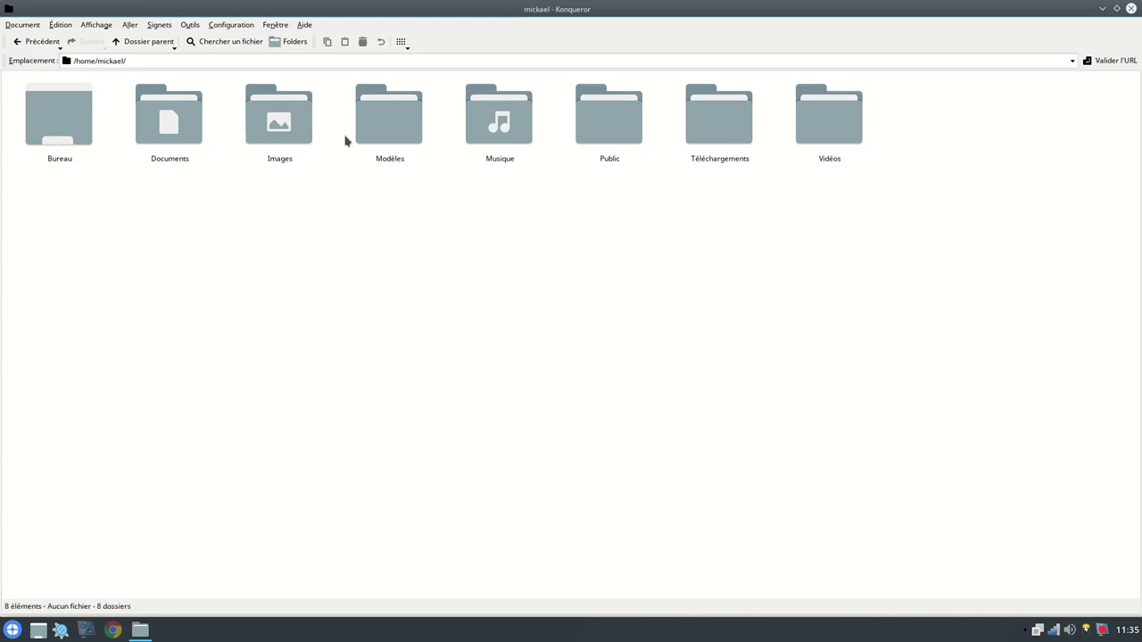
{"action": "left_click", "coordinate": [847, 134]}
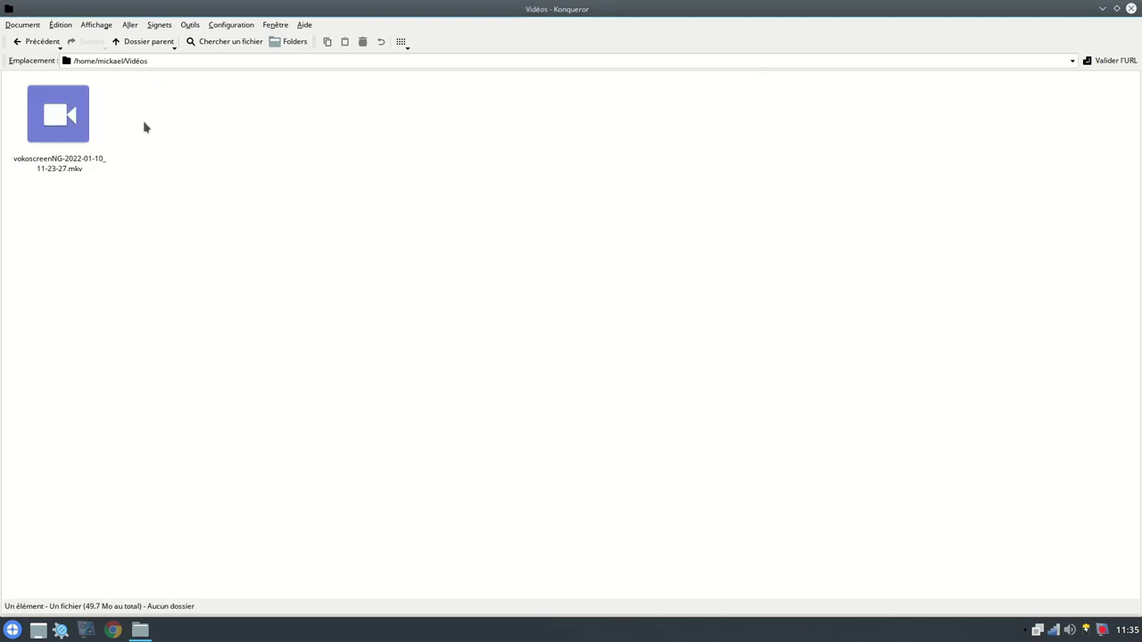
{"action": "left_click", "coordinate": [131, 41]}
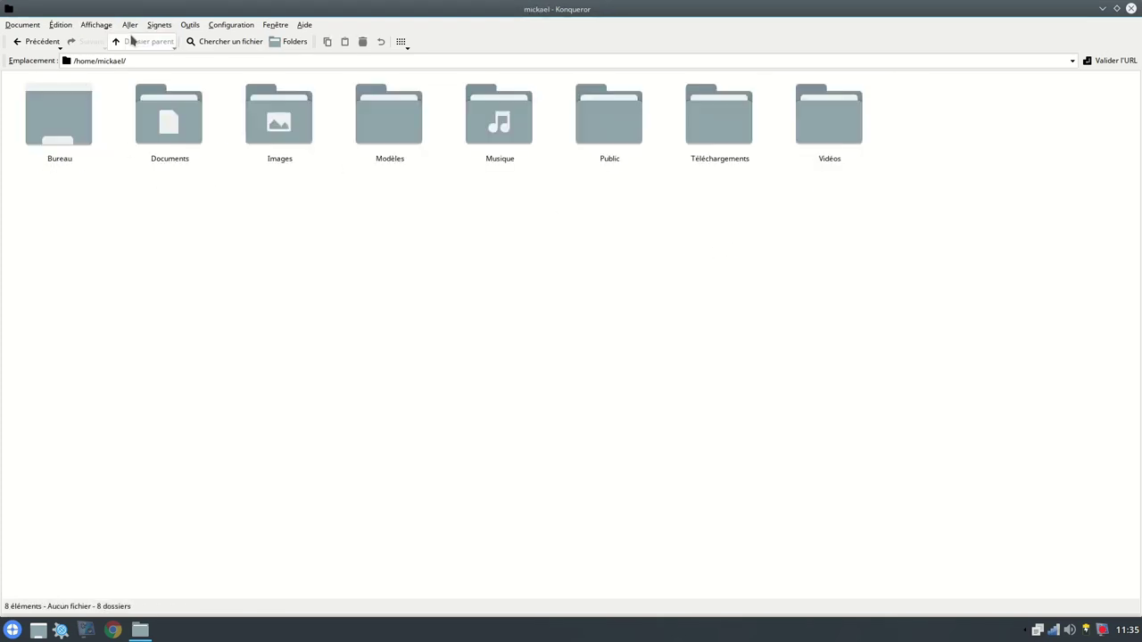
{"action": "left_click", "coordinate": [136, 43]}
{"action": "left_click", "coordinate": [142, 42]}
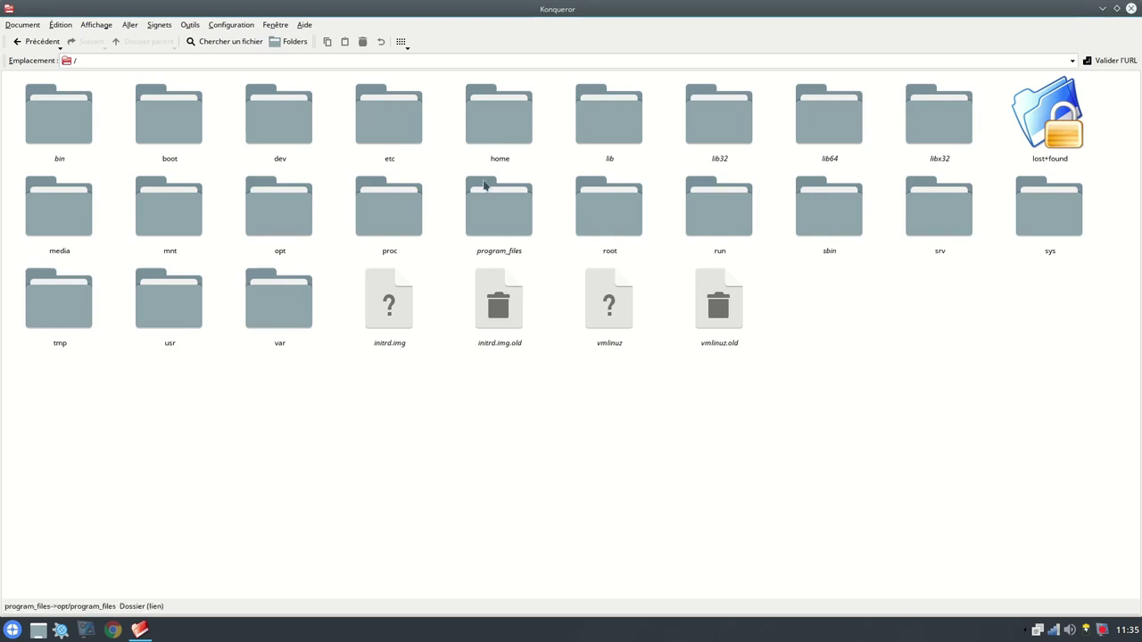
Navigate into /boot/efi/EFI to examine the boot loader folders and close the file manager.
{"action": "left_click", "coordinate": [165, 122]}
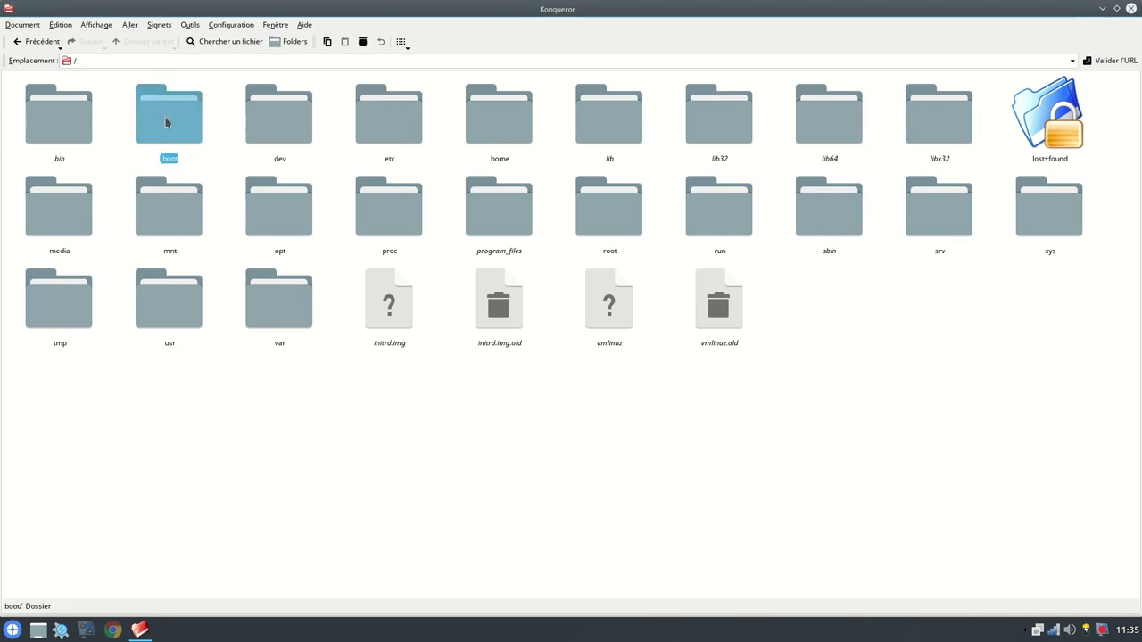
{"action": "double_click", "coordinate": [166, 121]}
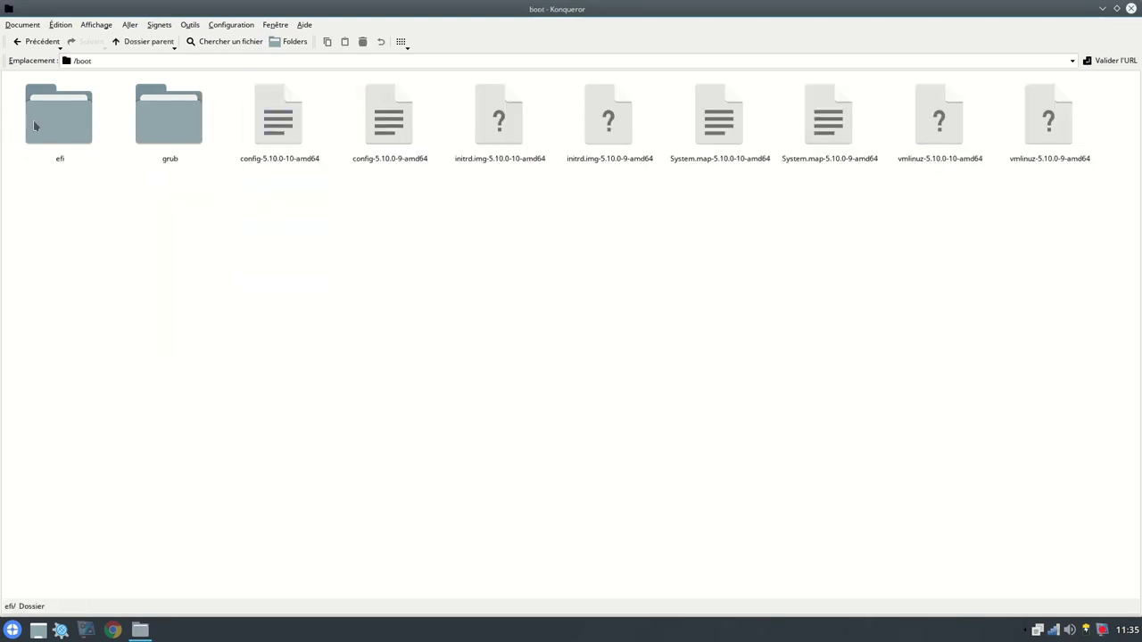
{"action": "double_click", "coordinate": [45, 125]}
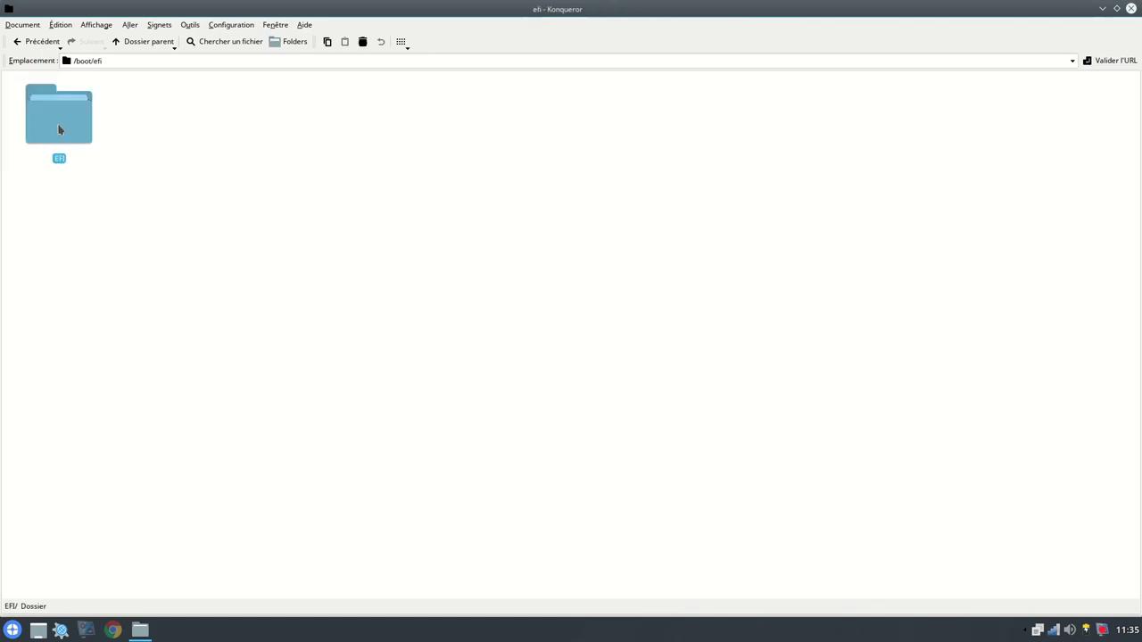
{"action": "double_click", "coordinate": [60, 130]}
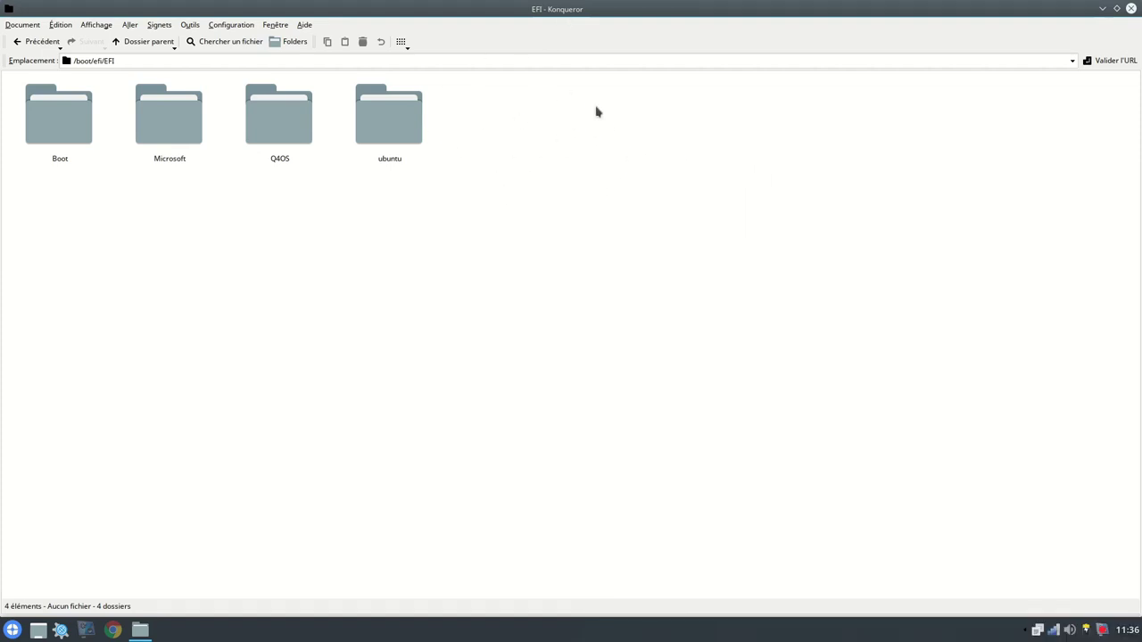
{"action": "left_click", "coordinate": [1130, 8]}
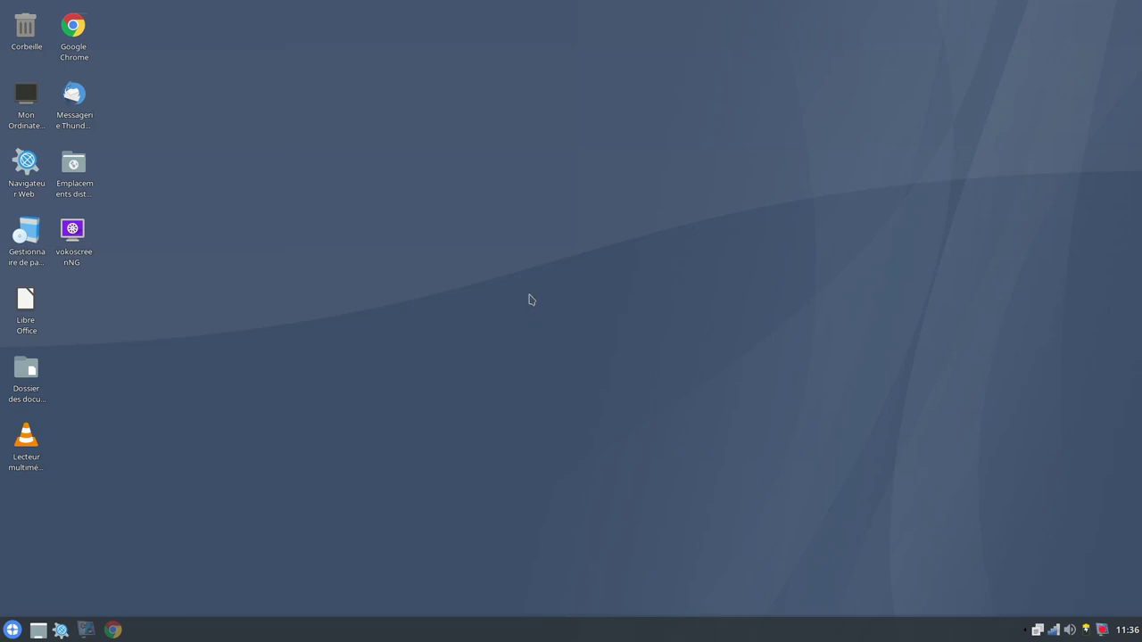